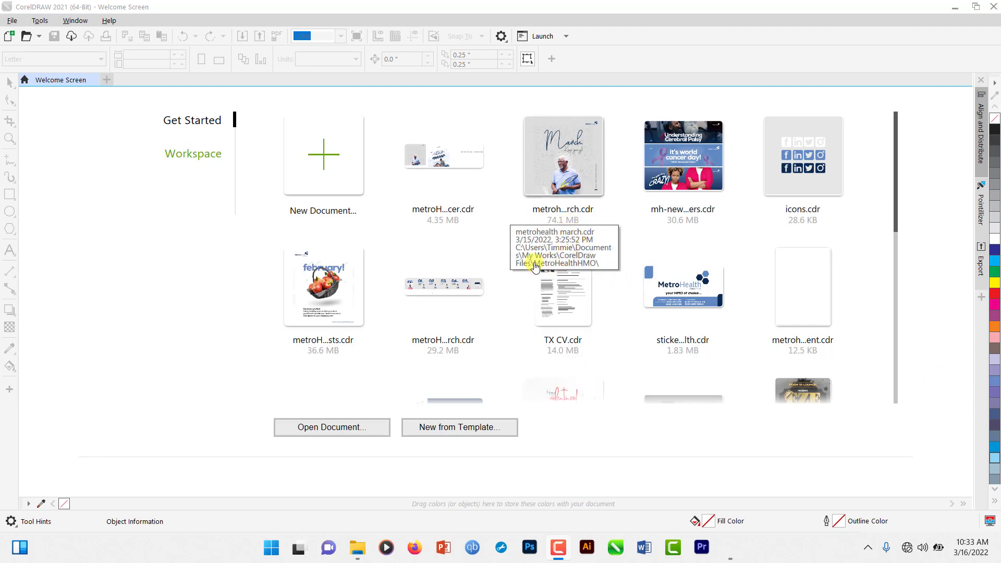
# Step: Create a blank 5 by 5 inch RGB document and draw a rectangle about 1.85 by 1.43 inches on the page
pyautogui.click(333, 165)
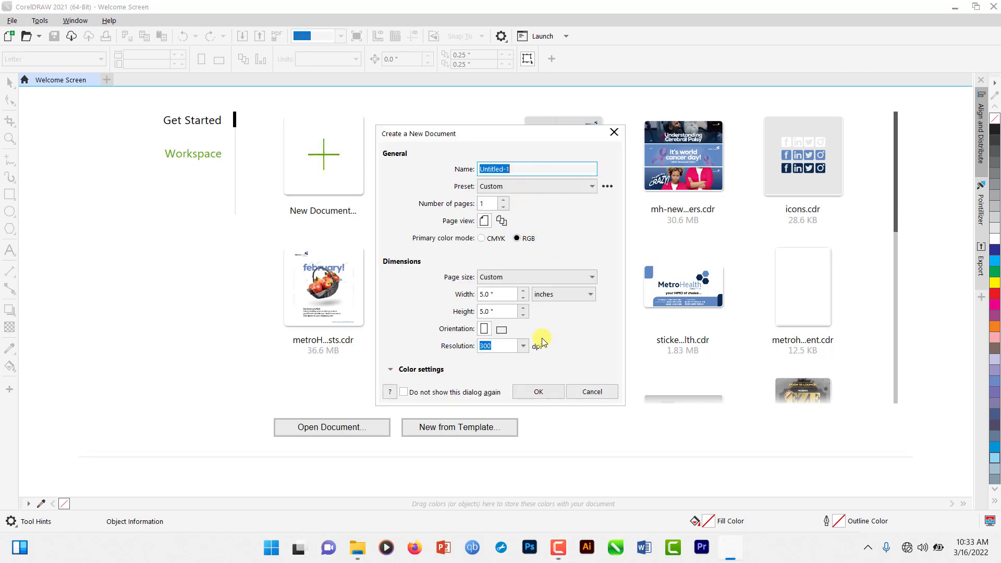
pyautogui.click(538, 391)
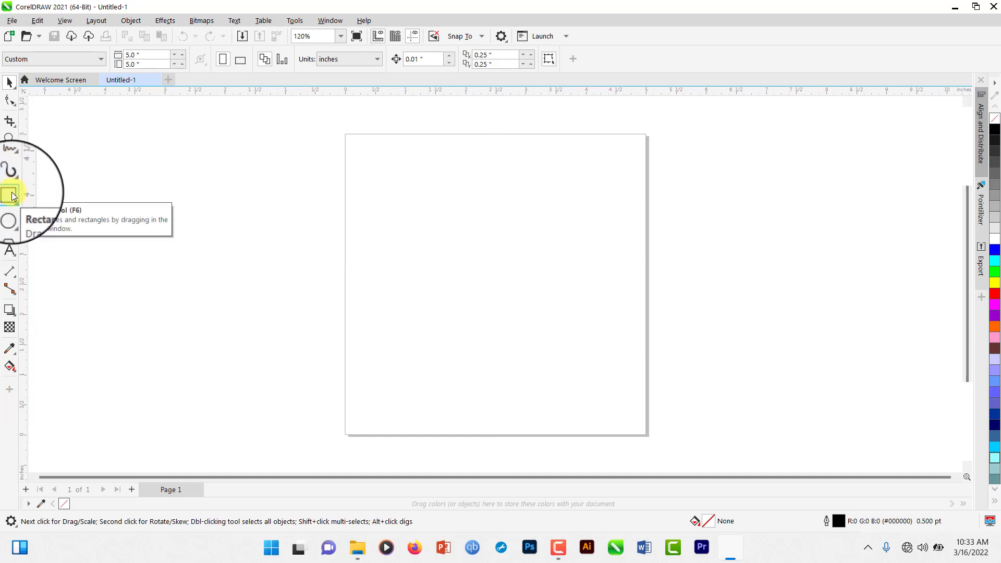
pyautogui.click(9, 196)
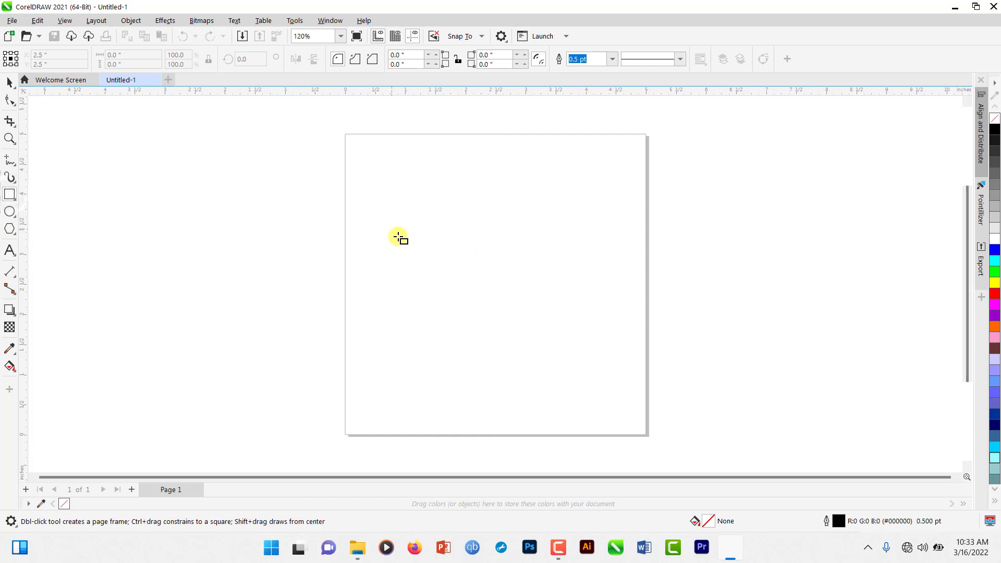
pyautogui.moveTo(391, 229); pyautogui.dragTo(502, 315)
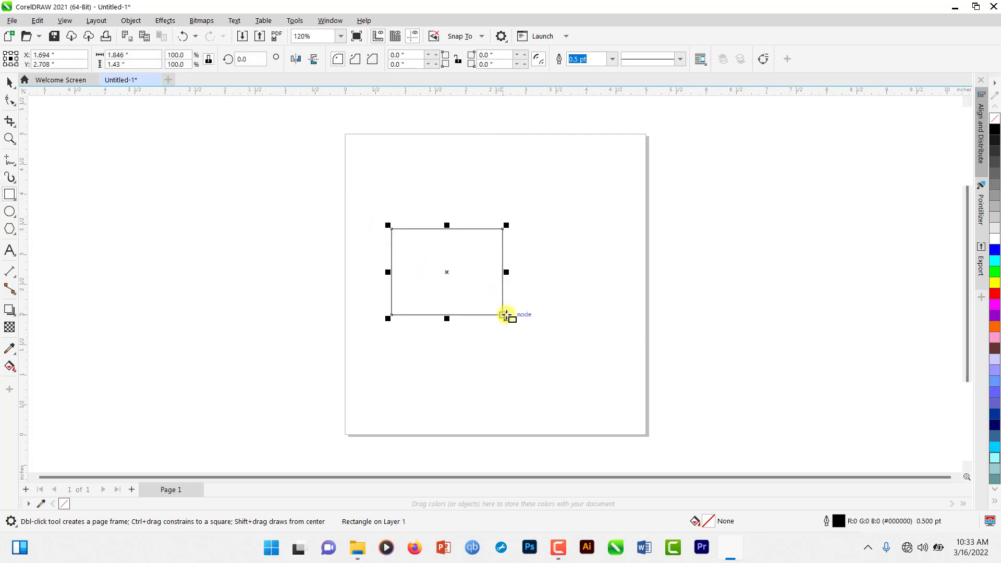
# Step: Move the rectangle off the page to the right, across to the far left, and back near the page centre
pyautogui.press('space')
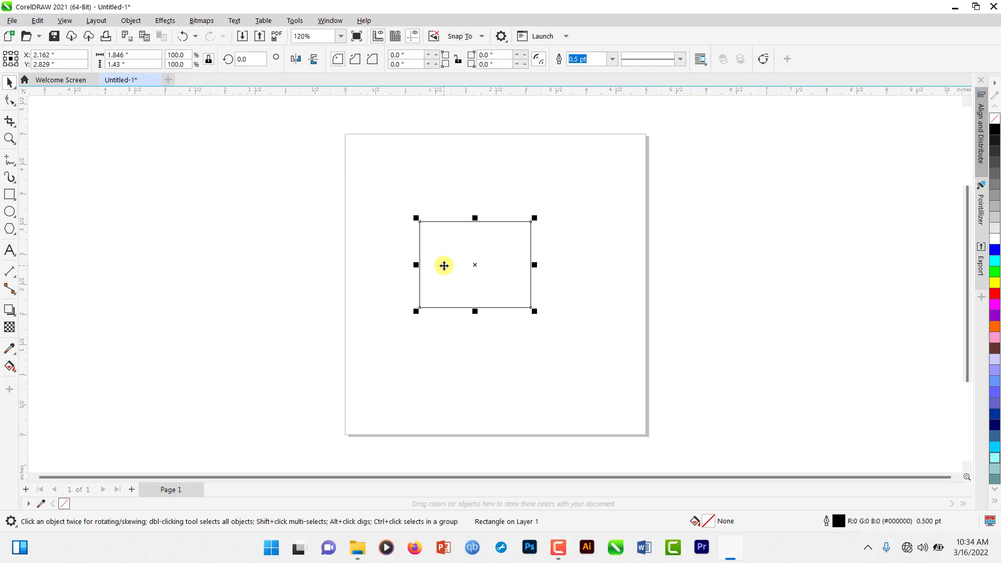
pyautogui.click(404, 242)
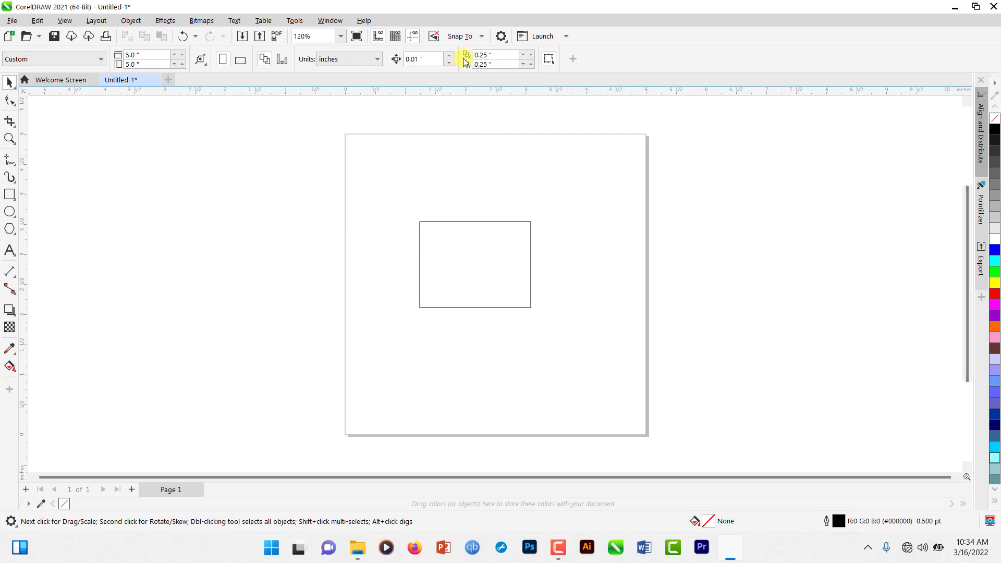
pyautogui.click(452, 259)
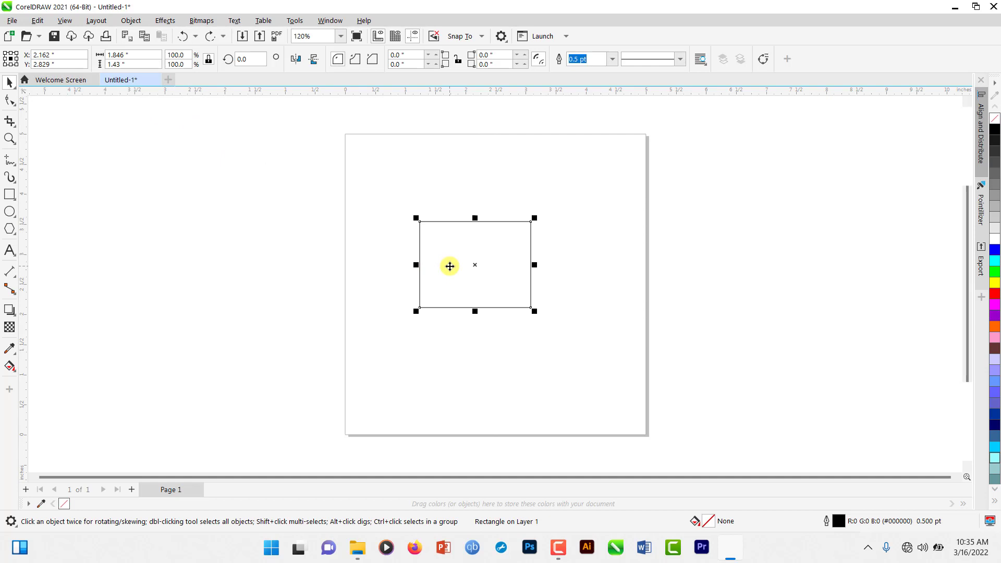
pyautogui.moveTo(443, 267)
pyautogui.mouseDown()
pyautogui.moveTo(672, 266)
pyautogui.moveTo(577, 271)
pyautogui.moveTo(735, 277)
pyautogui.mouseUp()
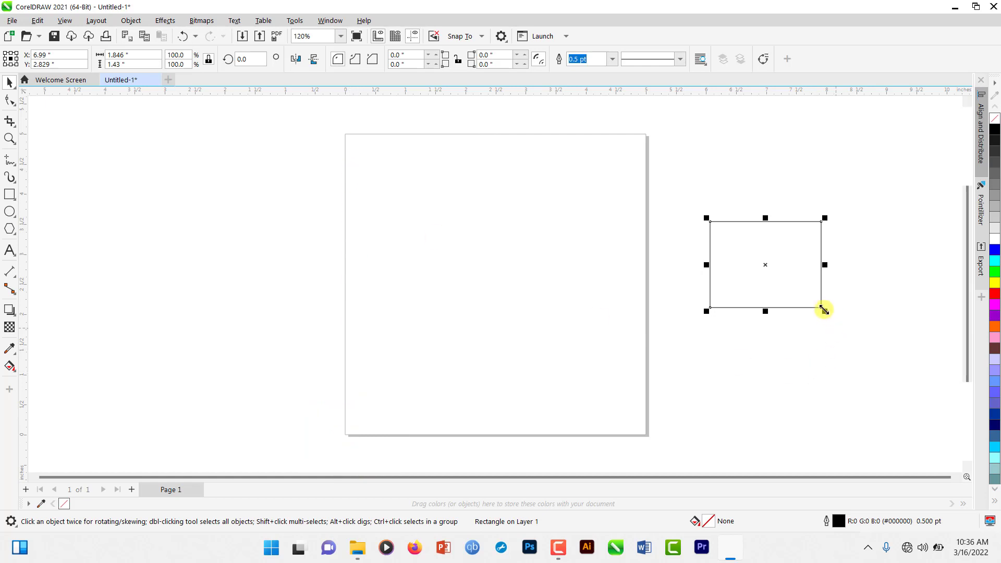
pyautogui.moveTo(771, 268); pyautogui.dragTo(146, 282)
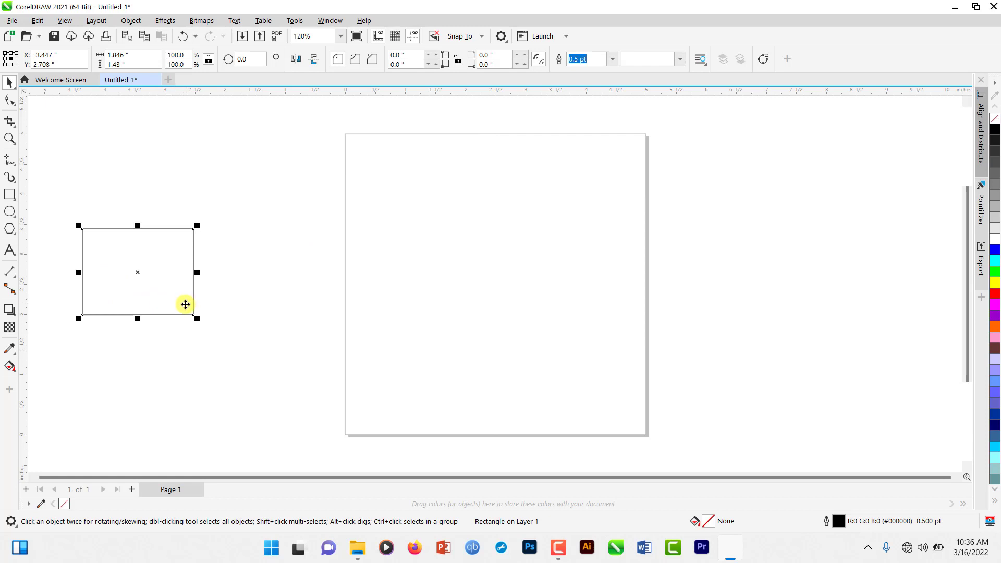
pyautogui.moveTo(186, 302); pyautogui.dragTo(516, 309)
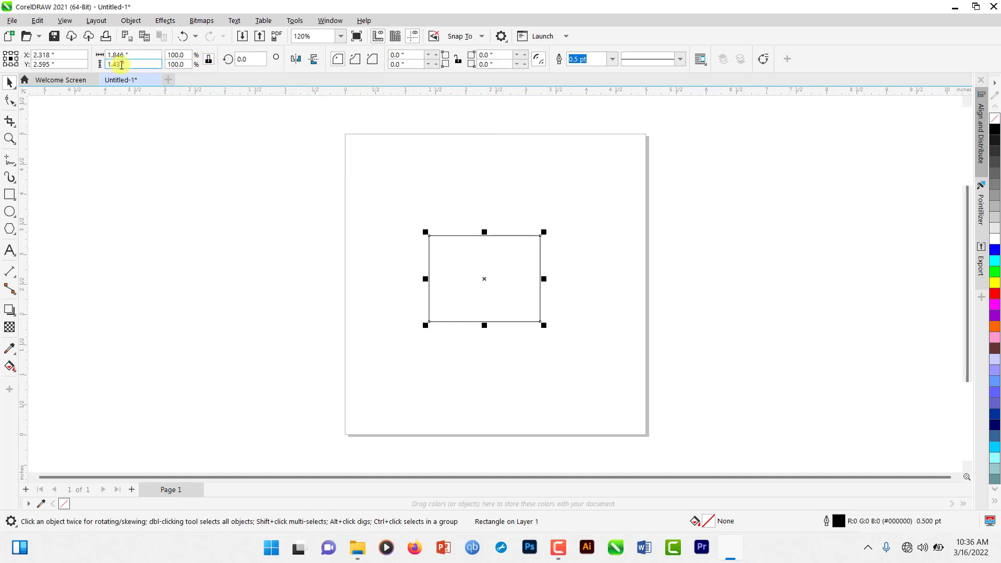
# Step: Resize the rectangle with its proportions locked, setting the width to 2 inches and then to 1 inch
pyautogui.click(208, 59)
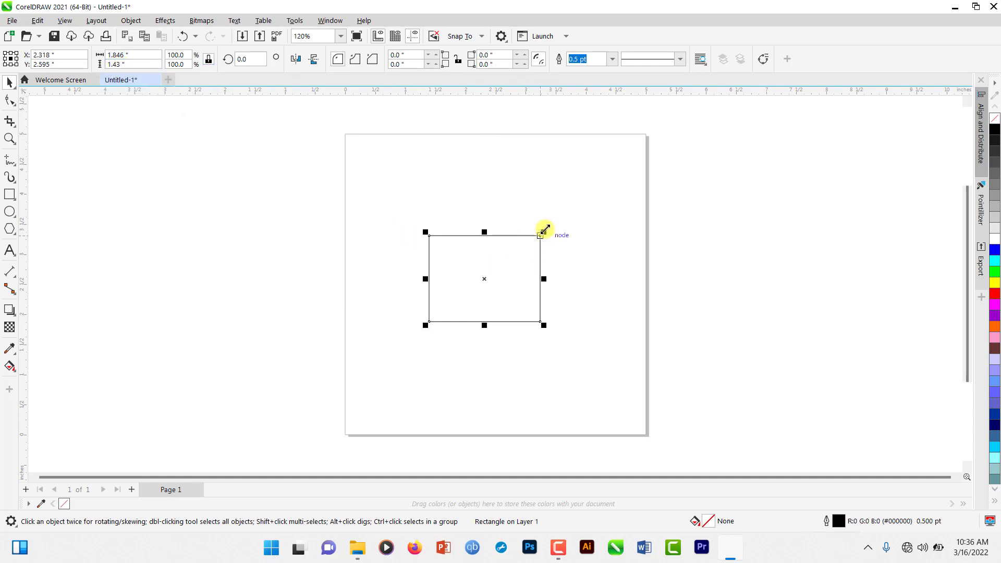
pyautogui.doubleClick(112, 55)
pyautogui.write('2')
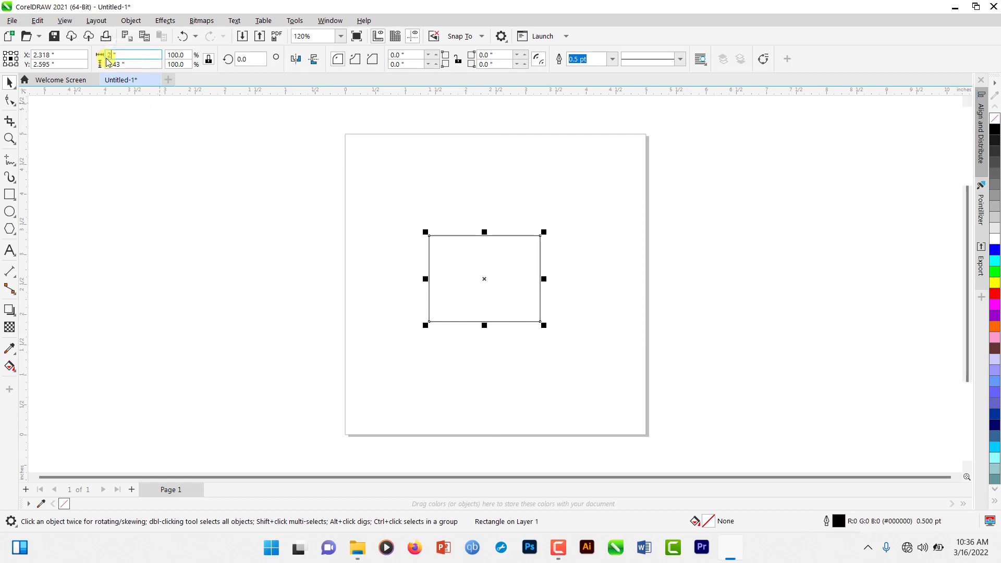
pyautogui.press('Return')
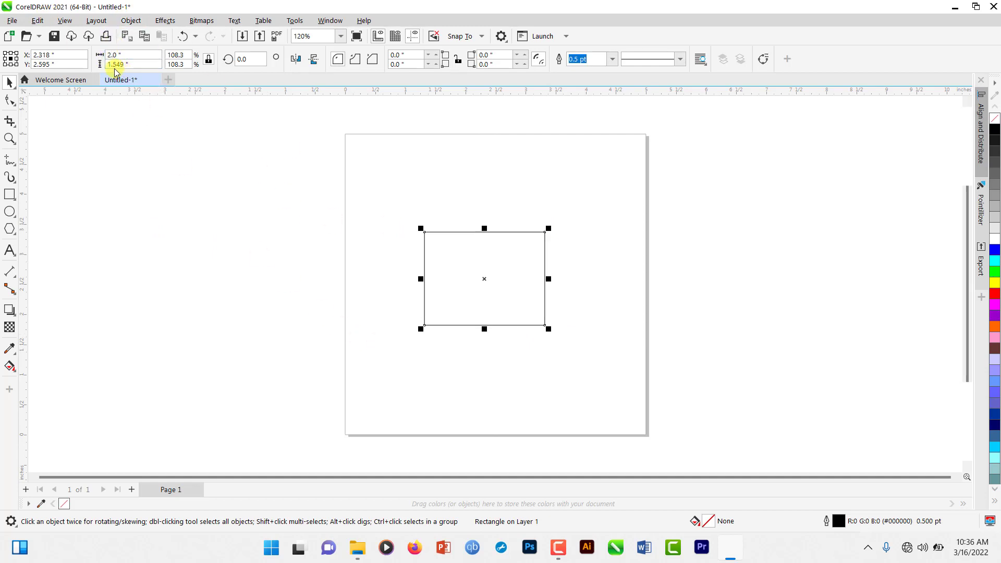
pyautogui.doubleClick(118, 55)
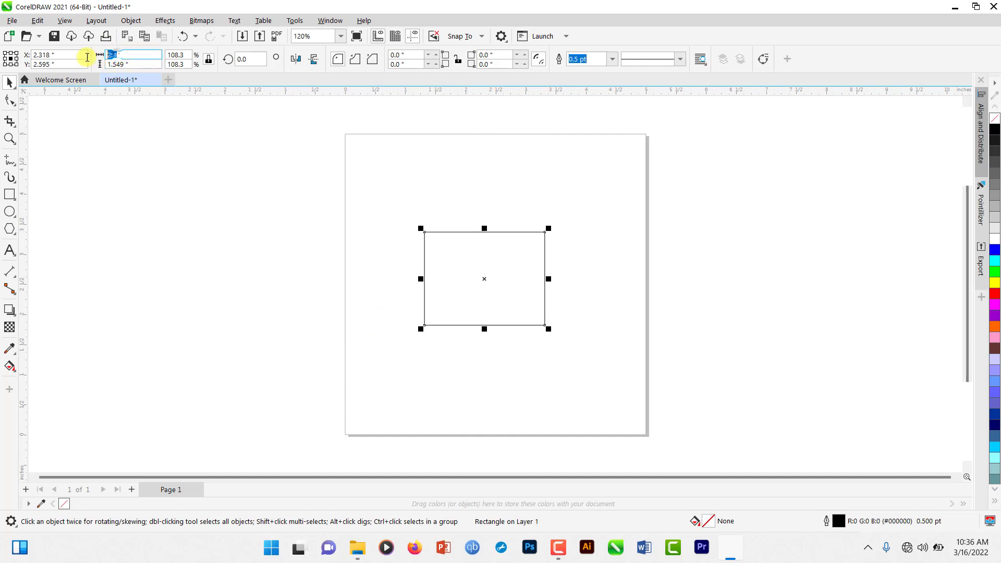
pyautogui.write('1')
pyautogui.press('Return')
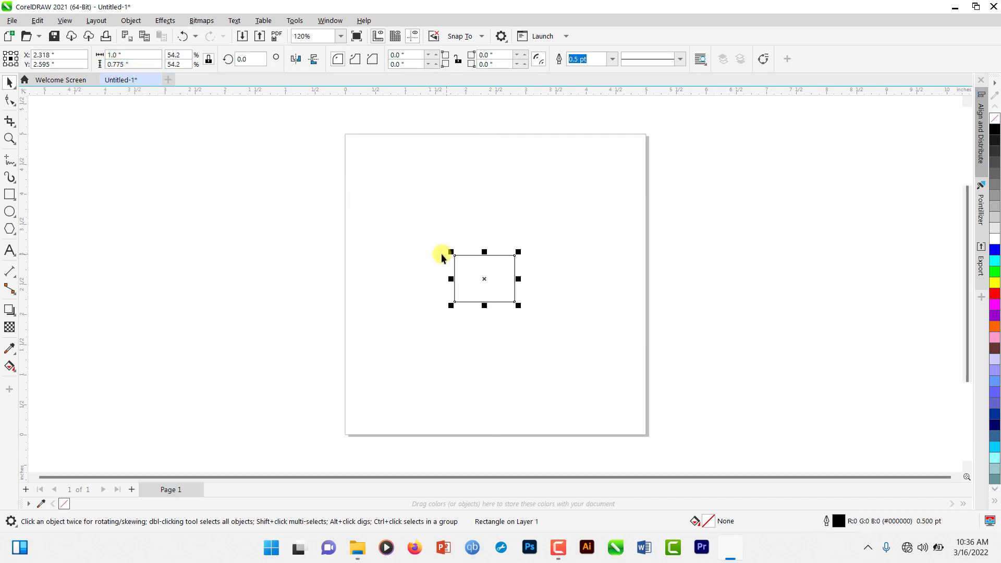
# Step: Set the rectangle's scale factor back to 100% with its proportions locked
pyautogui.doubleClick(181, 55)
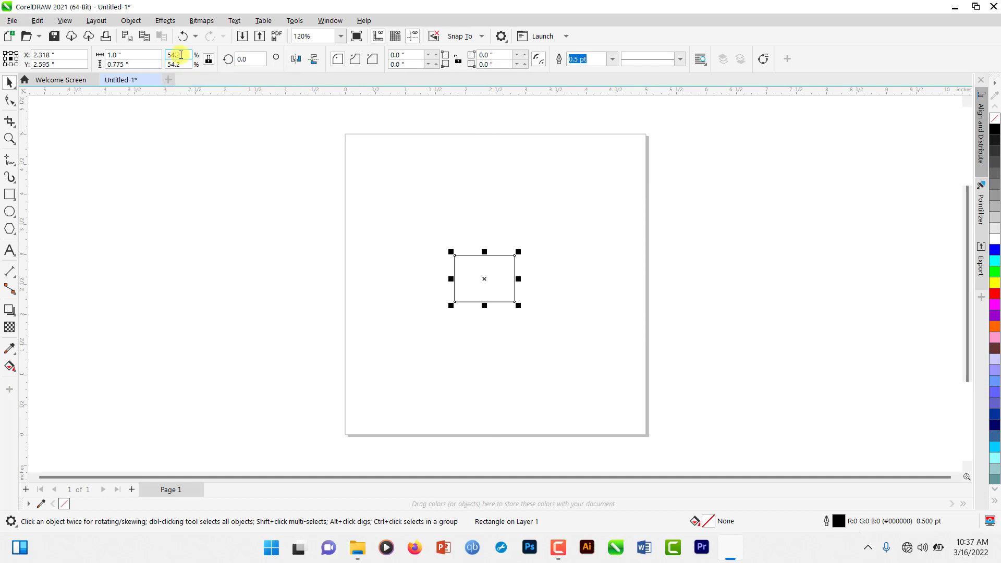
pyautogui.write('100')
pyautogui.press('Return')
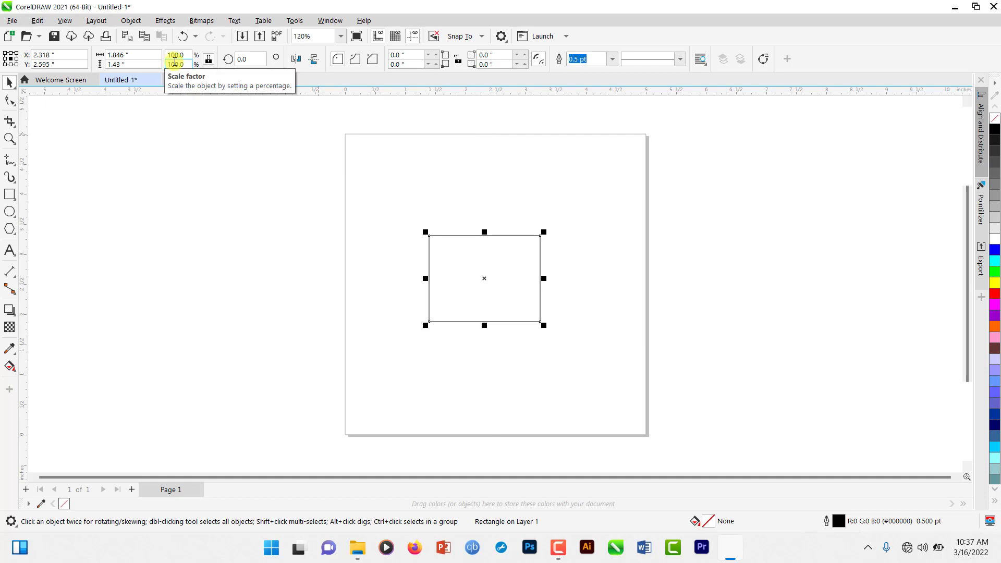
# Step: Unlock the rectangle's proportions and scale only its width to 20%
pyautogui.click(208, 61)
pyautogui.moveTo(185, 54); pyautogui.dragTo(146, 60)
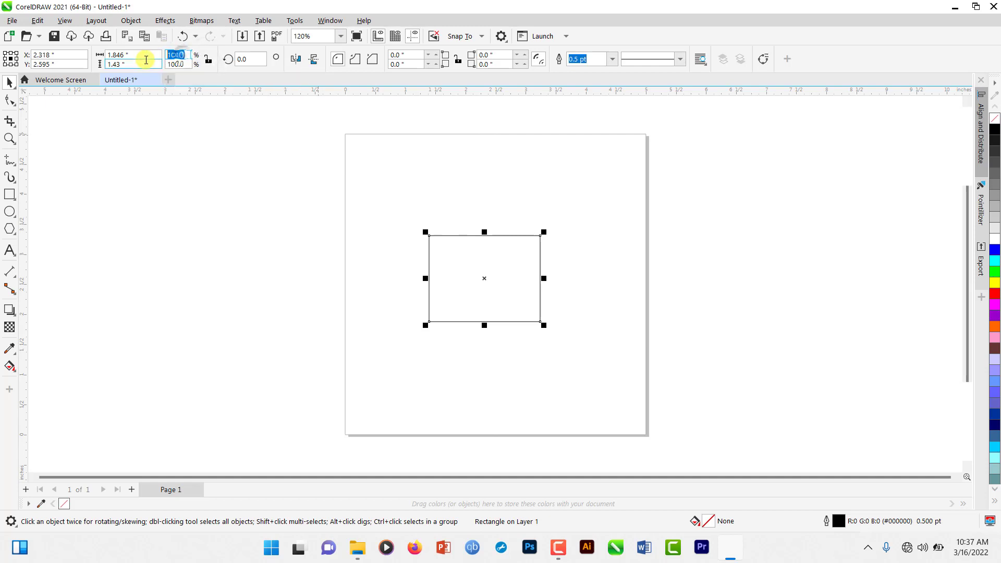
pyautogui.write('20')
pyautogui.press('Return')
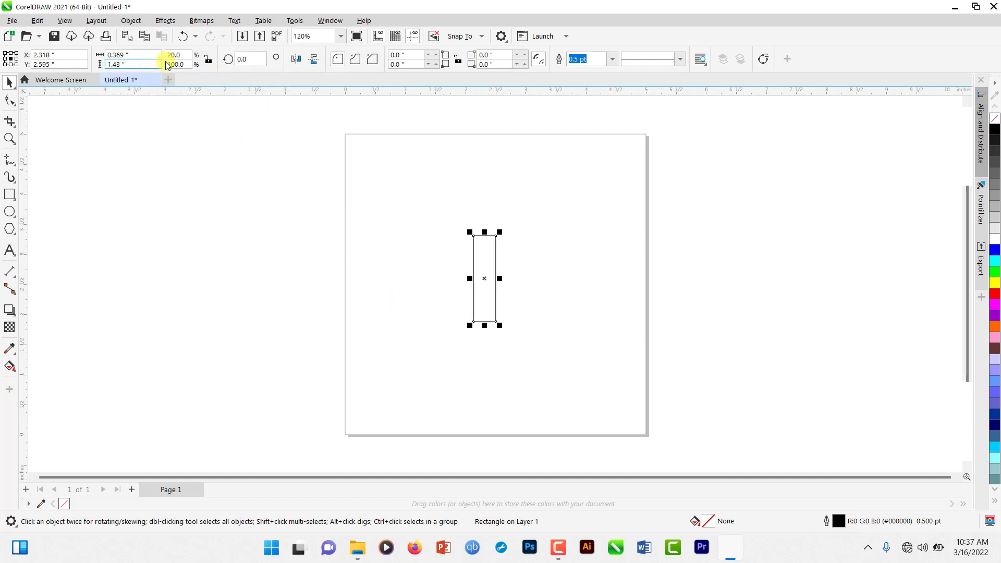
# Step: Restore the rectangle's horizontal scale to 100% and lock its proportions again
pyautogui.doubleClick(181, 56)
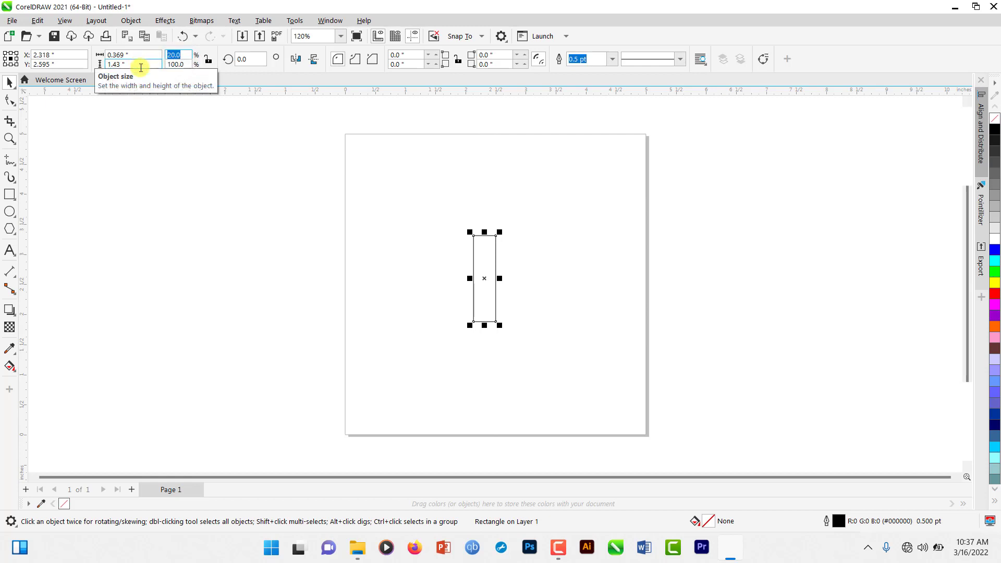
pyautogui.press('Return')
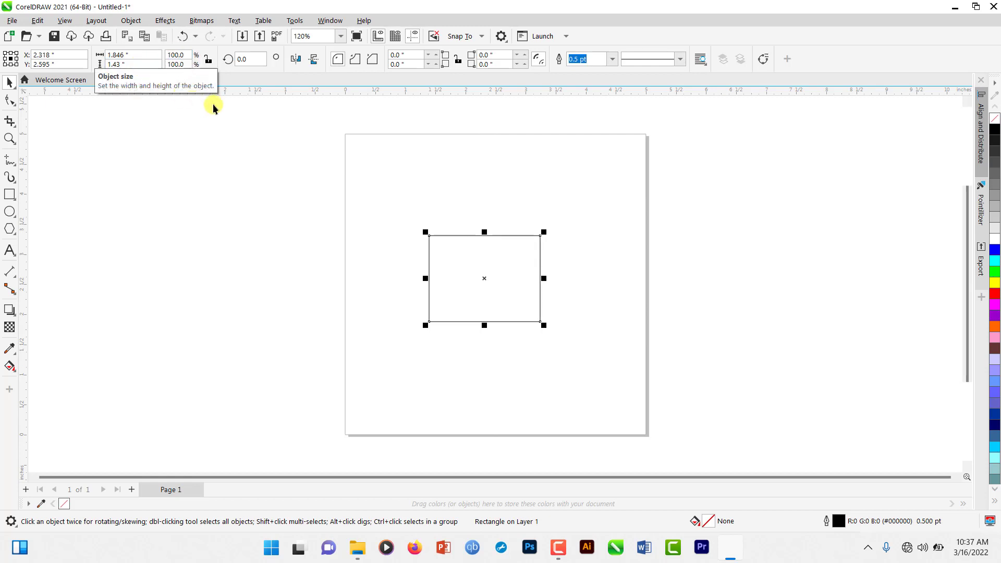
pyautogui.click(209, 59)
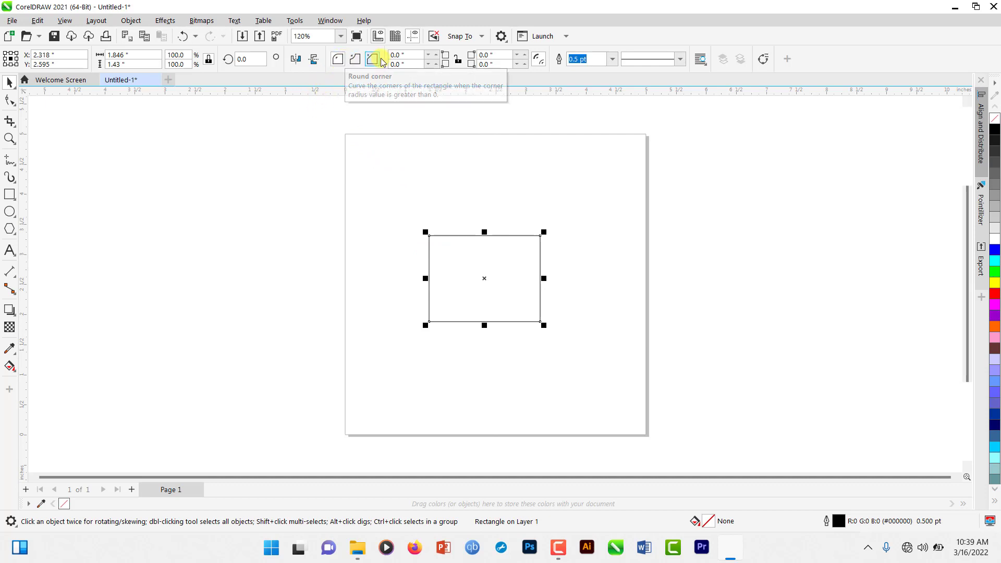
# Step: Round only the rectangle's upper-left corner with a 1 inch radius, then deselect and reselect the shape
pyautogui.doubleClick(397, 54)
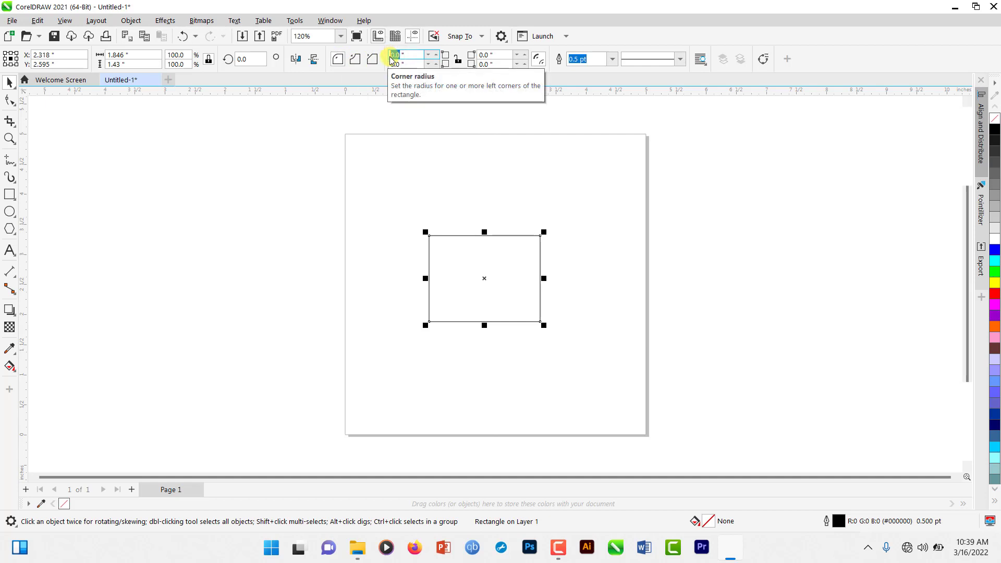
pyautogui.write('1')
pyautogui.press('Return')
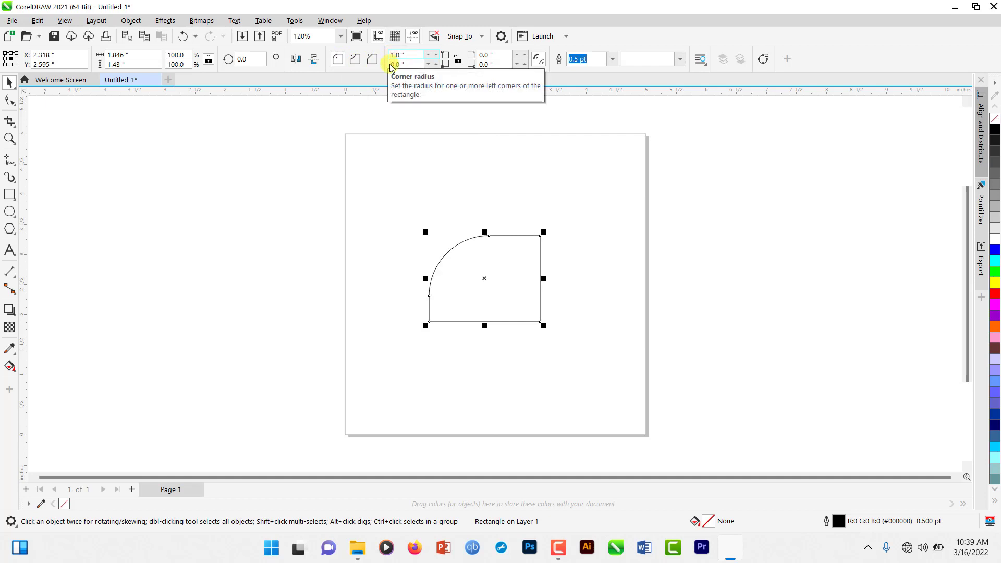
pyautogui.click(405, 268)
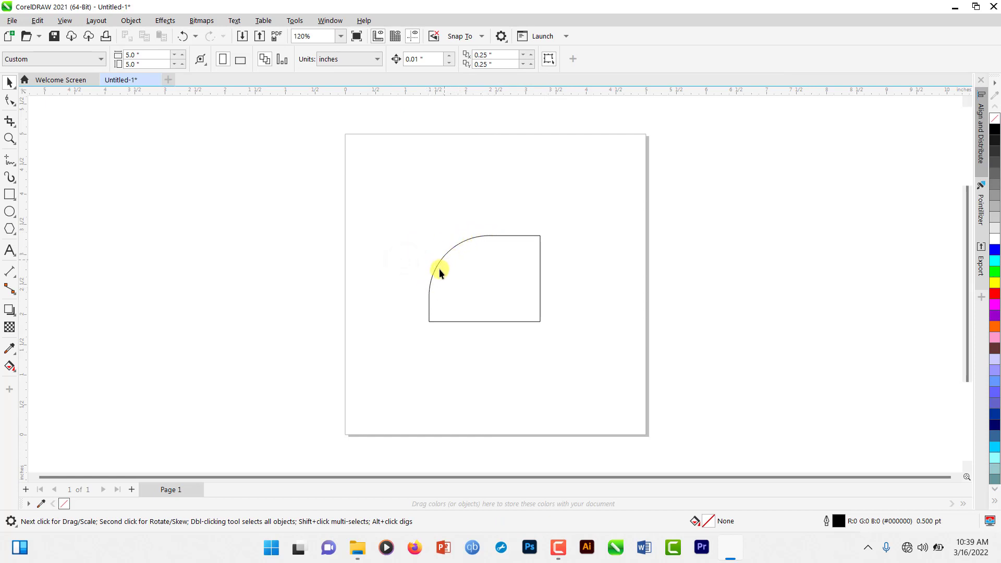
pyautogui.click(468, 267)
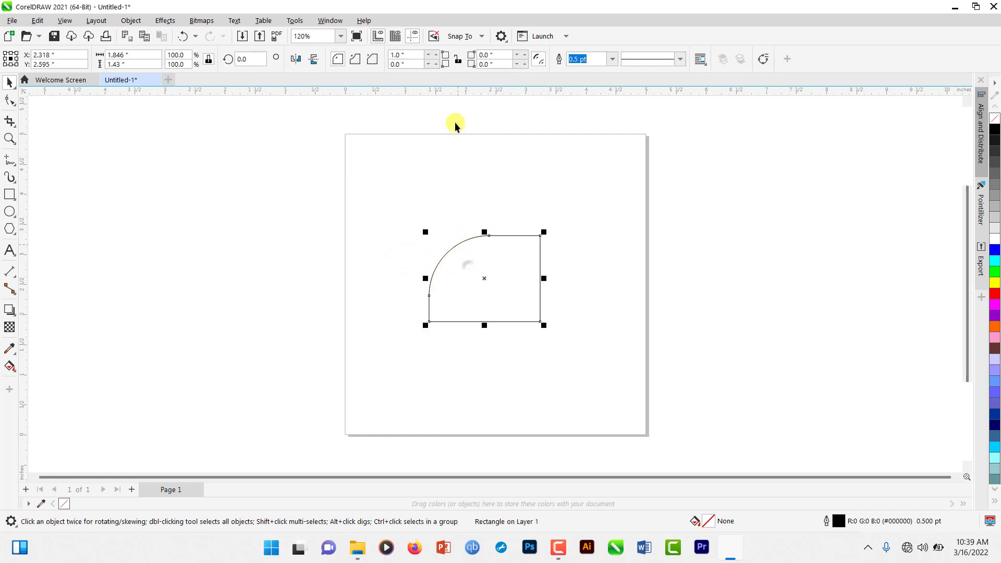
# Step: Reset the radius of the rectangle's upper-left corner to 0
pyautogui.click(458, 62)
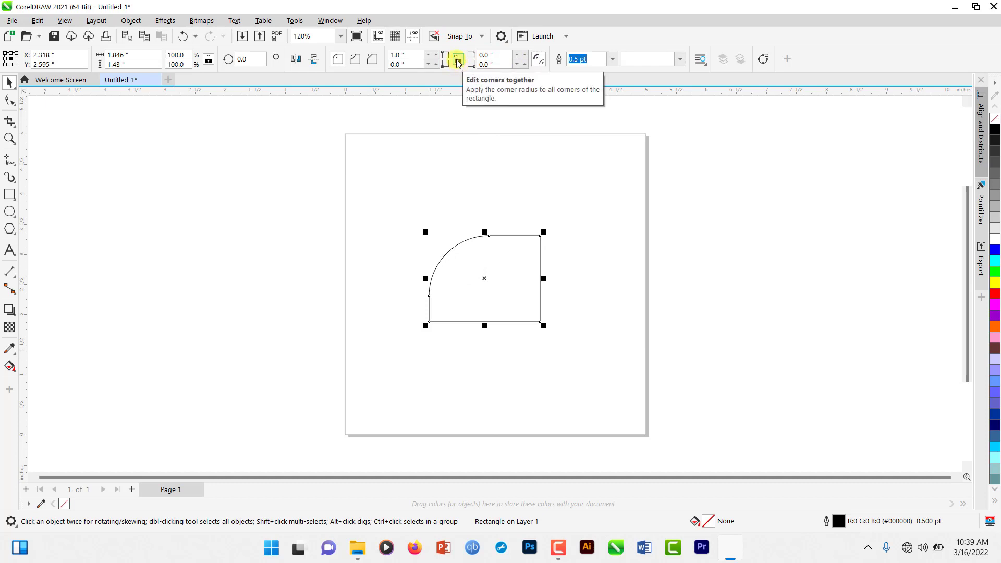
pyautogui.moveTo(400, 54); pyautogui.dragTo(380, 57)
pyautogui.write('0')
pyautogui.press('Return')
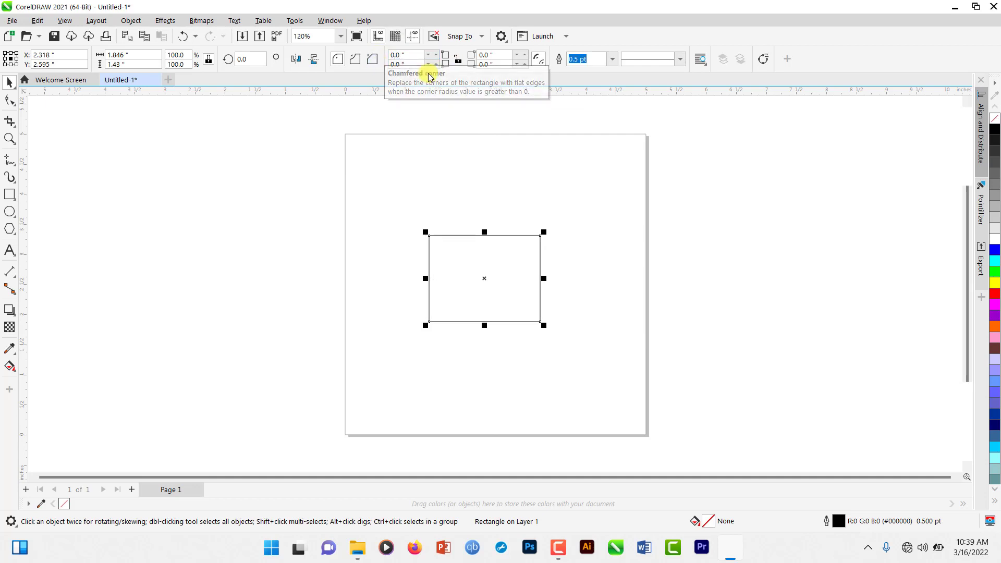
# Step: Link the rectangle's corners for editing together and round all four with a 1 inch radius
pyautogui.click(458, 60)
pyautogui.moveTo(399, 55); pyautogui.dragTo(380, 58)
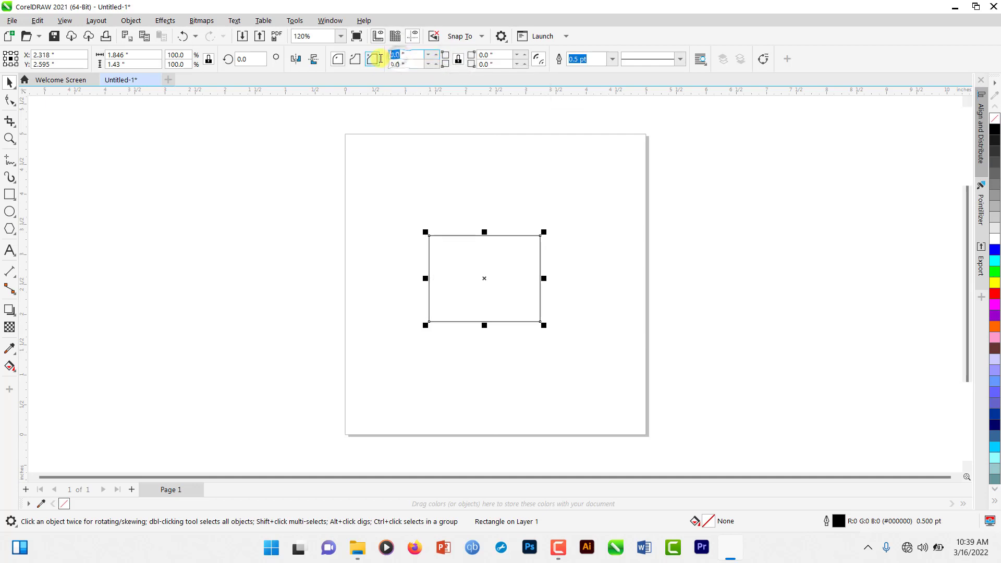
pyautogui.write('1')
pyautogui.press('Return')
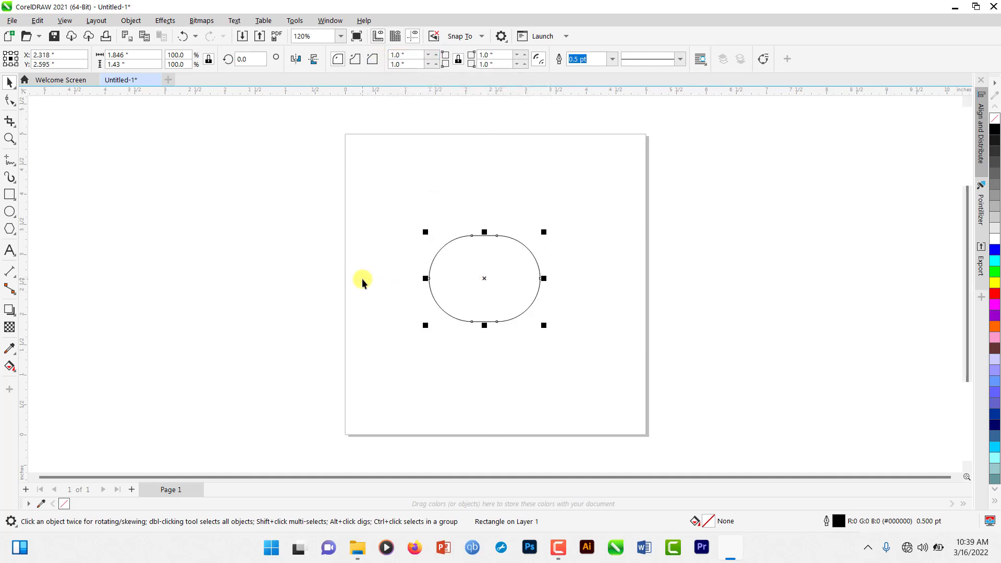
pyautogui.click(360, 277)
pyautogui.click(481, 279)
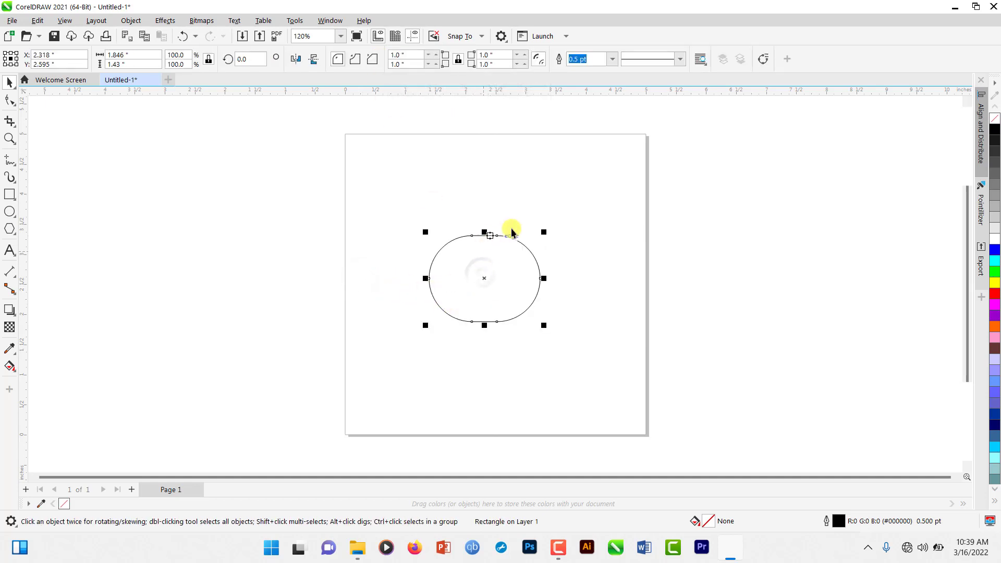
# Step: Try the scalloped and chamfered corner styles on the rectangle, then return it to round corners
pyautogui.click(357, 60)
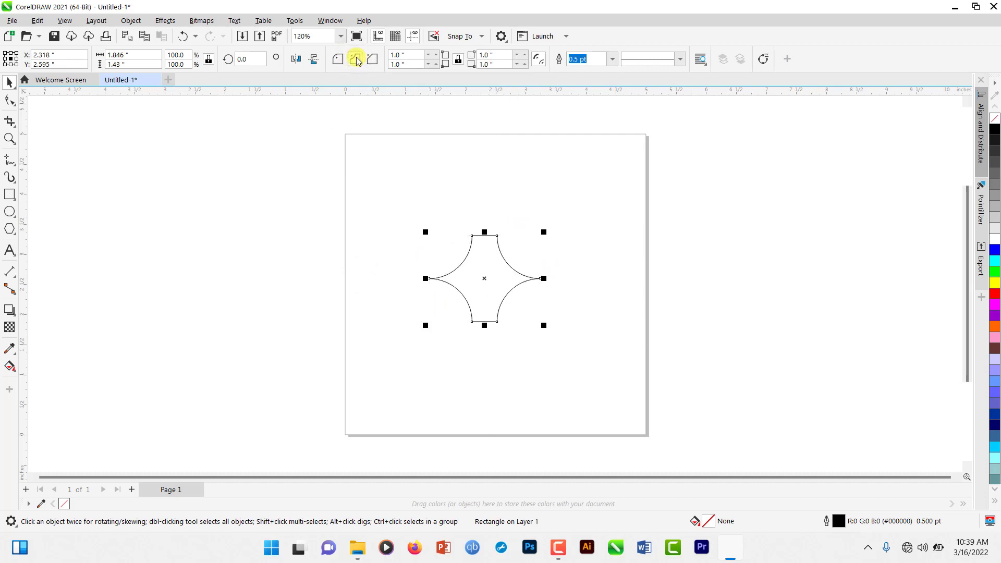
pyautogui.click(372, 59)
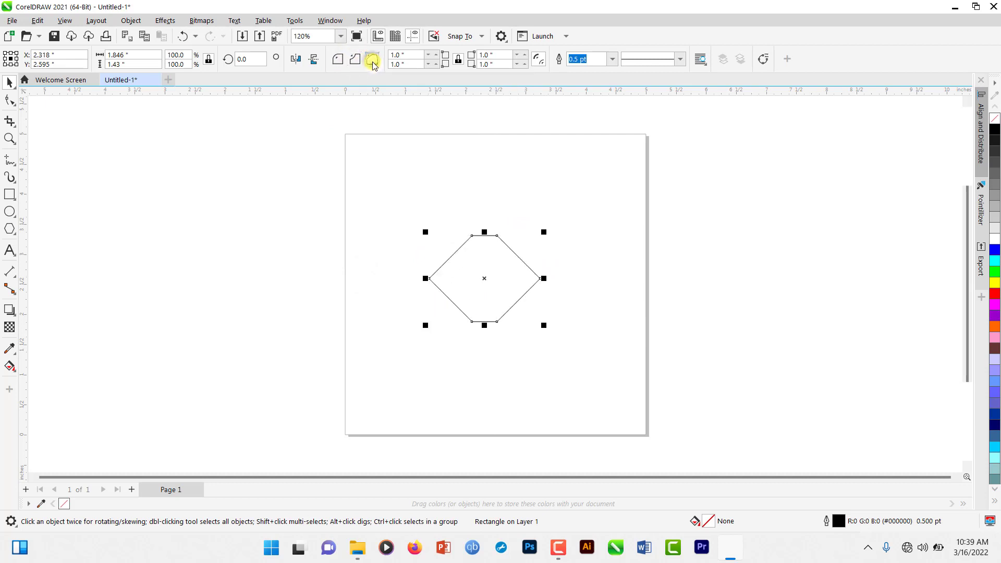
pyautogui.click(339, 60)
# Step: Unlink the rectangle's corners and set only the upper-left corner's radius to 0
pyautogui.click(459, 59)
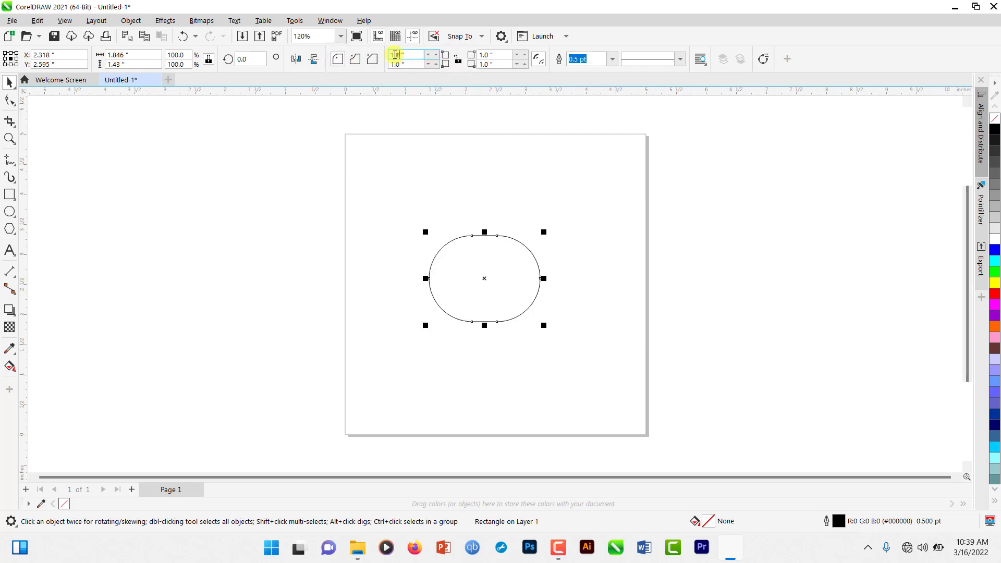
pyautogui.moveTo(400, 55); pyautogui.dragTo(387, 55)
pyautogui.write('0')
pyautogui.press('Return')
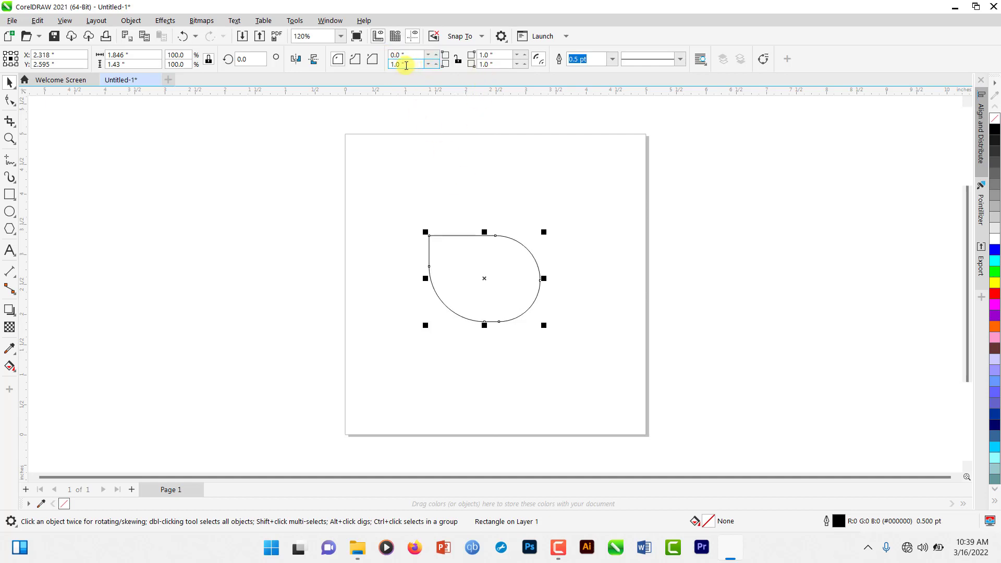
# Step: Set the radius of the shape's lower-left corner to 0 and deselect the shape
pyautogui.doubleClick(398, 65)
pyautogui.write('0')
pyautogui.press('Return')
pyautogui.click(417, 243)
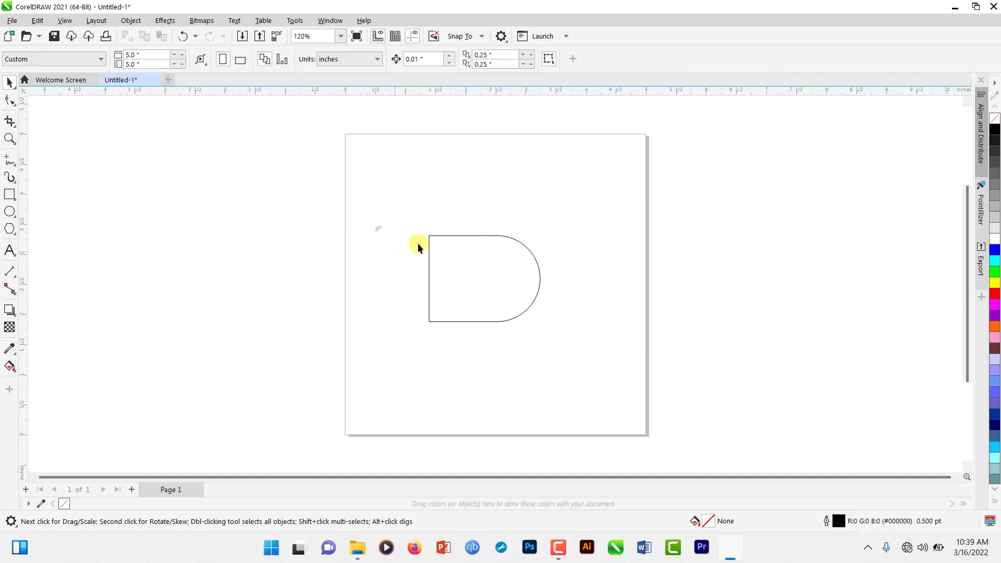
# Step: Try a 12 pt outline and no outline on the shape
pyautogui.click(482, 271)
pyautogui.click(417, 183)
pyautogui.click(473, 276)
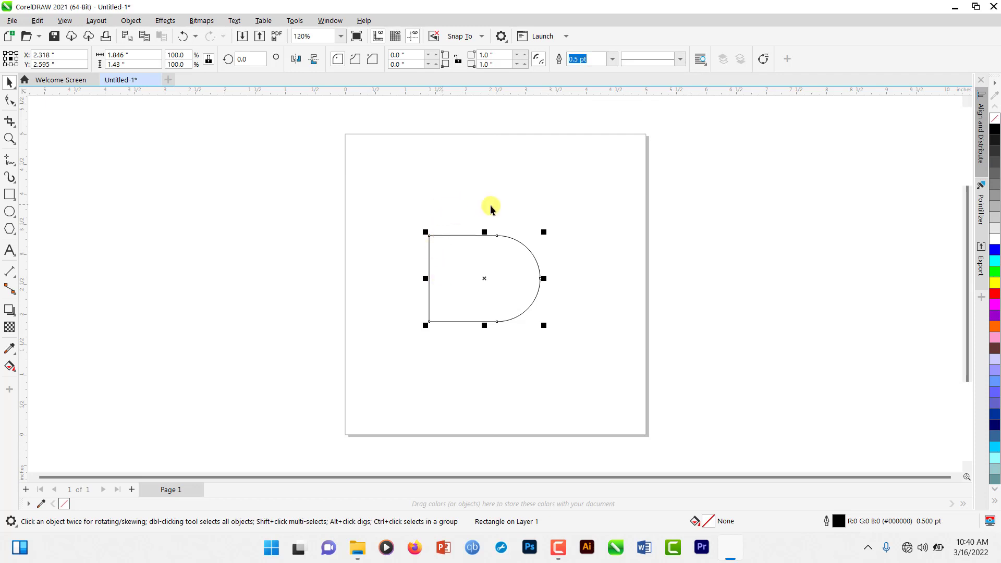
pyautogui.click(613, 59)
pyautogui.click(579, 164)
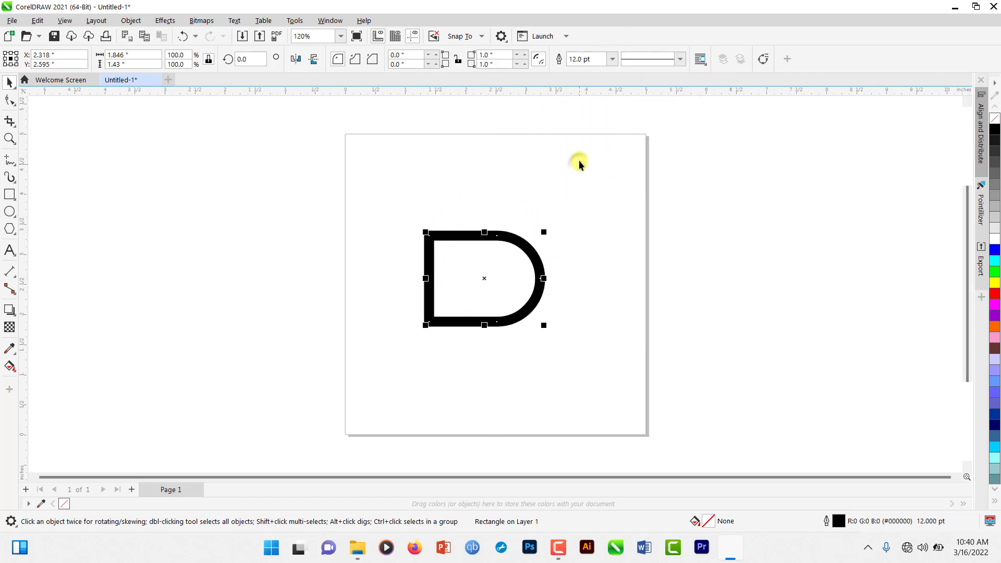
pyautogui.click(610, 59)
pyautogui.click(582, 74)
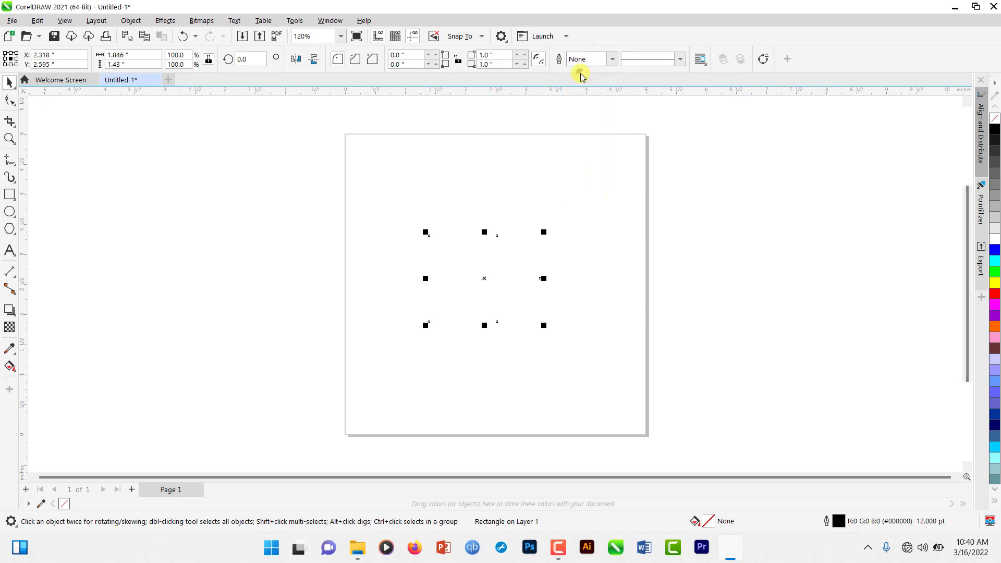
# Step: Set the shape's outline width to 1.5 pt and move its center to about X 2.62, Y 2.99 inches
pyautogui.click(612, 60)
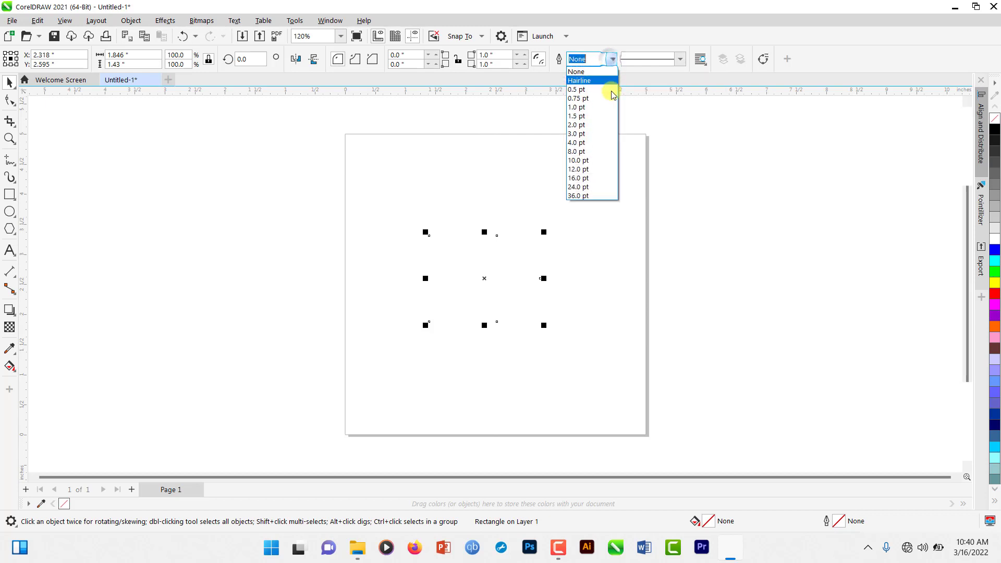
pyautogui.click(588, 117)
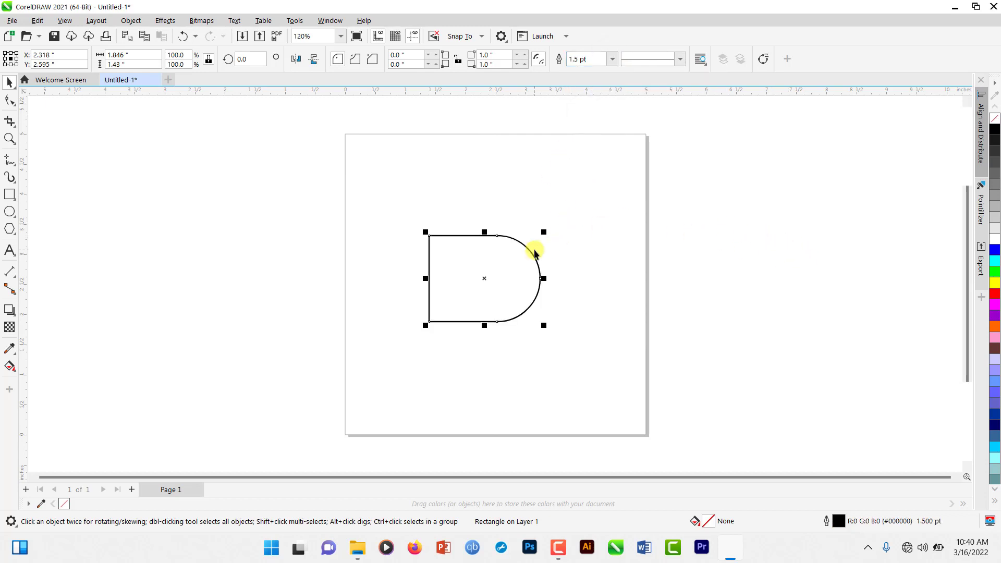
pyautogui.moveTo(503, 290); pyautogui.dragTo(520, 267)
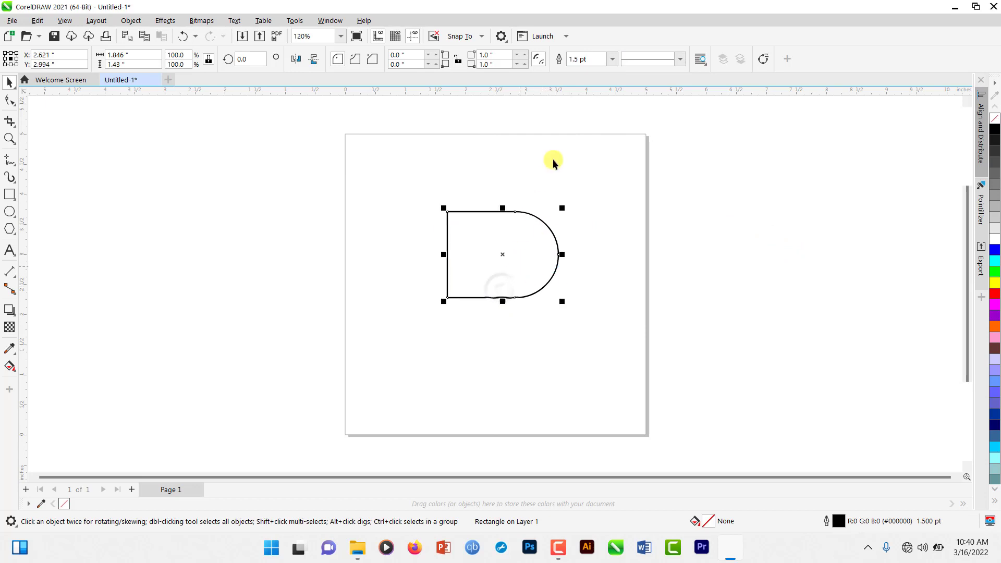
# Step: Try a finely dotted line style on the shape's outline, followed by a widely spaced dashed one
pyautogui.click(679, 61)
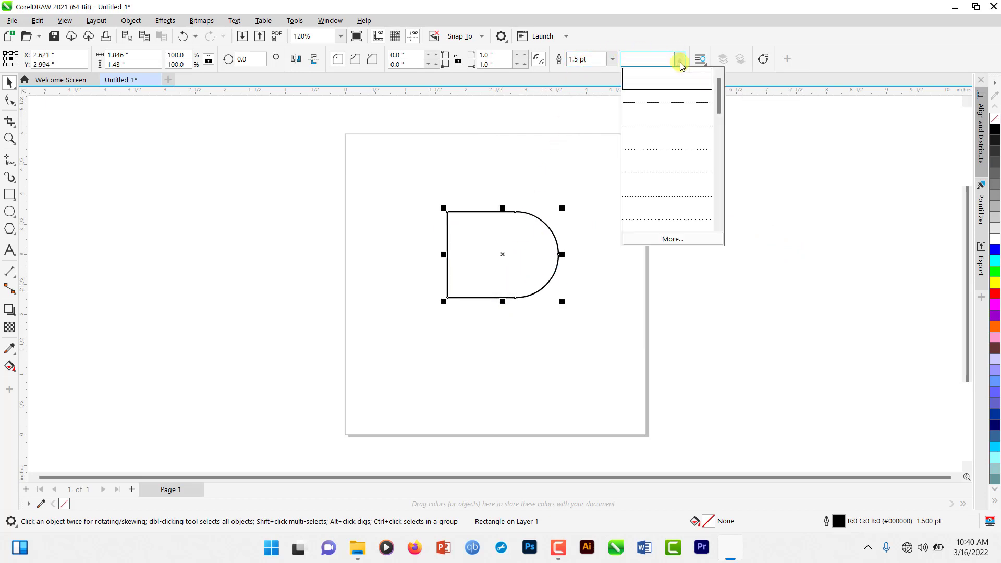
pyautogui.click(676, 110)
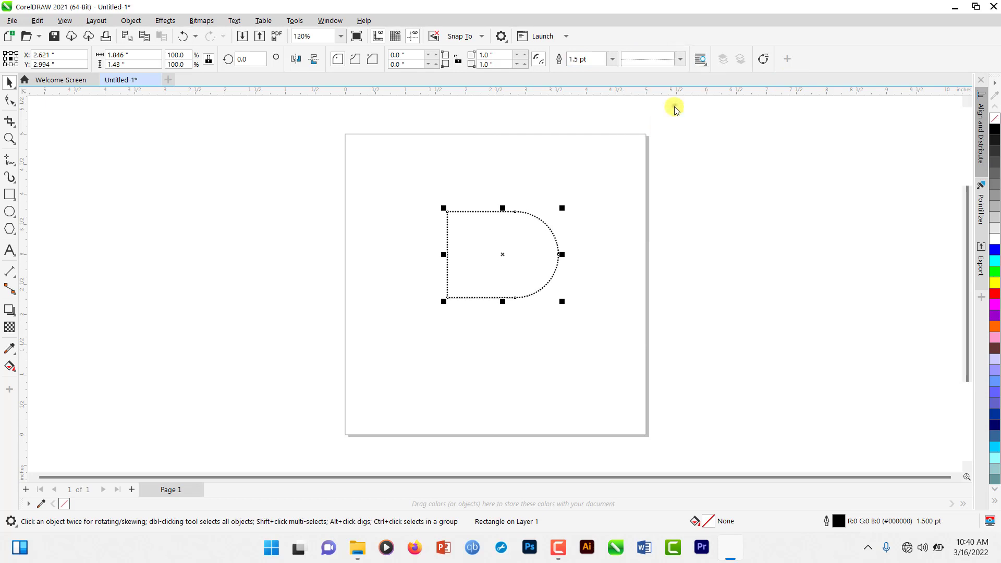
pyautogui.click(681, 61)
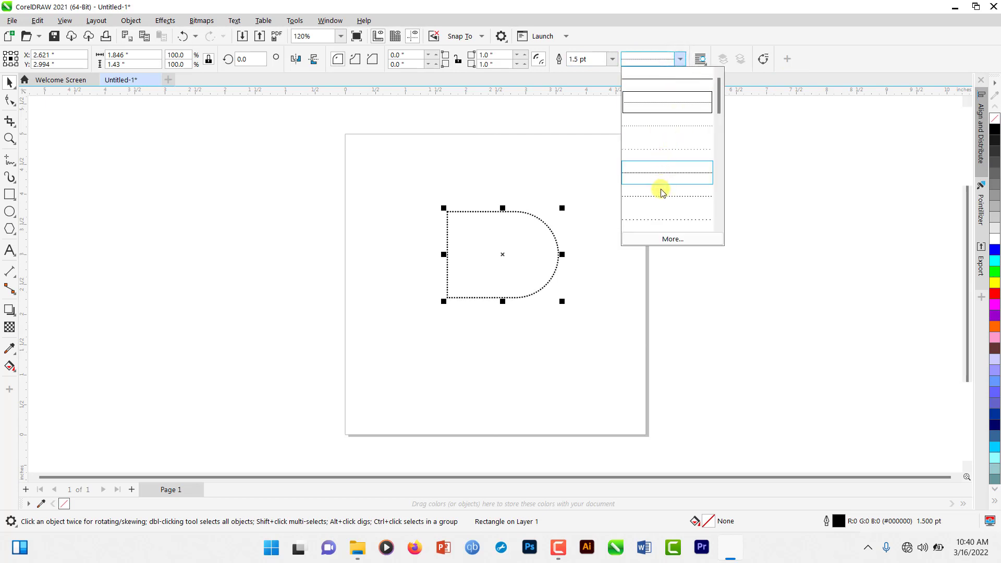
pyautogui.click(660, 221)
pyautogui.click(608, 243)
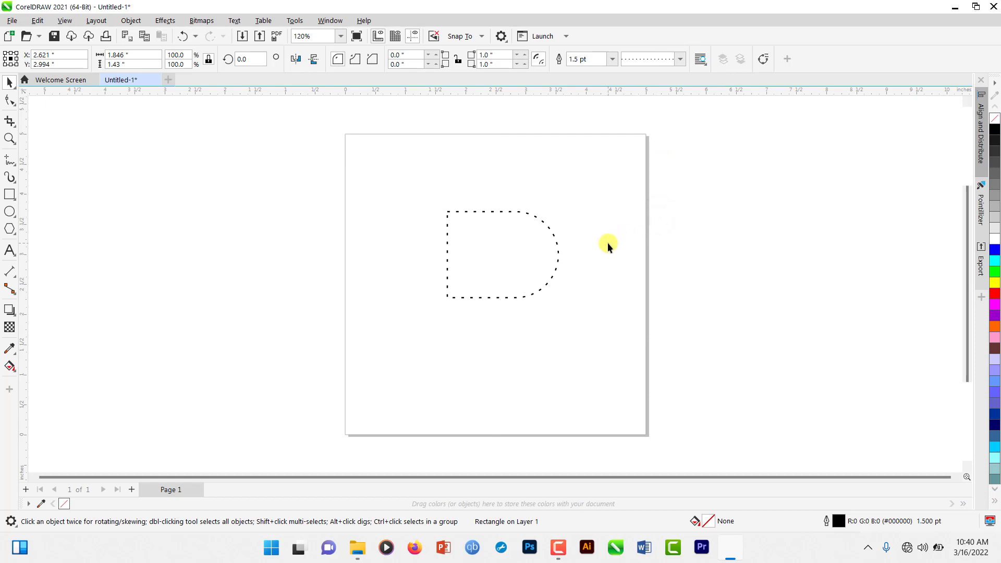
# Step: Link the shape's corners for editing together and set all corner radii to 0
pyautogui.click(512, 235)
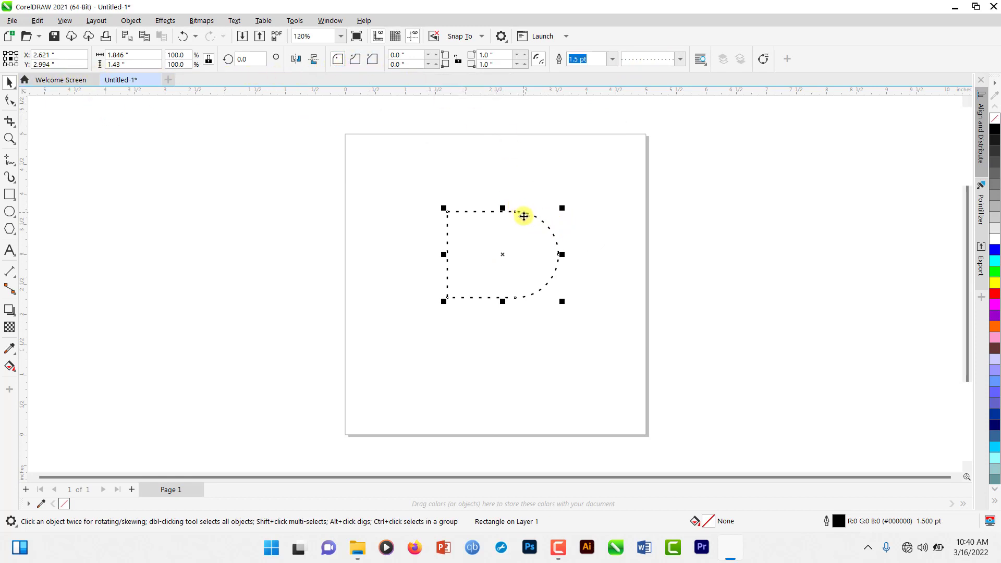
pyautogui.click(458, 60)
pyautogui.moveTo(490, 65); pyautogui.dragTo(462, 68)
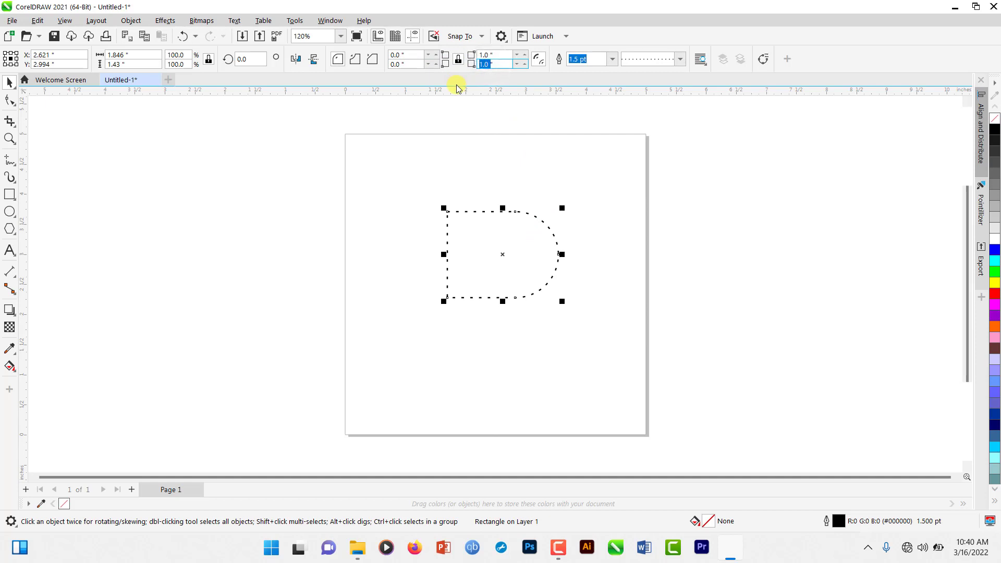
pyautogui.write('0')
pyautogui.press('Return')
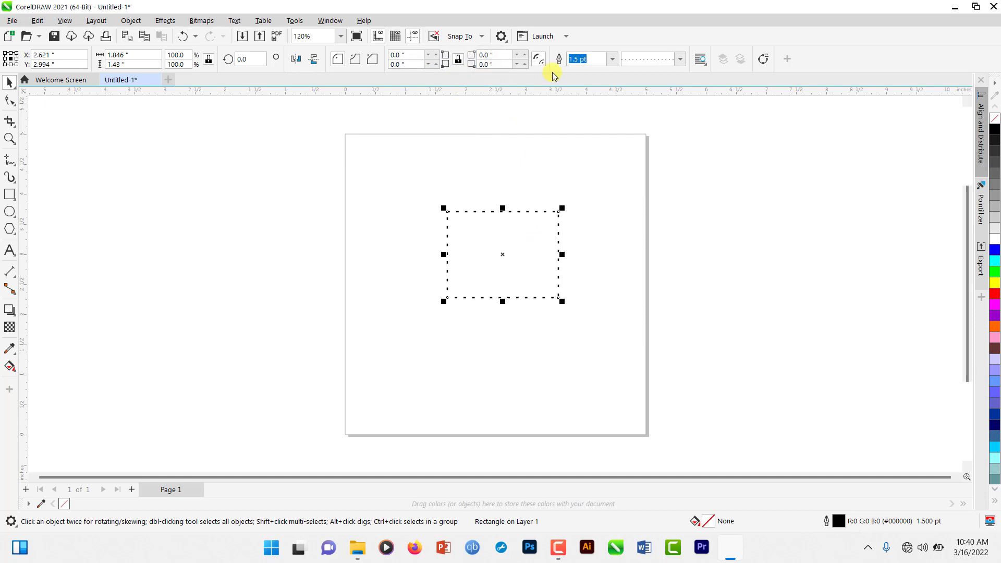
# Step: Try the finely dotted line style on the rectangle and return its outline to a solid line
pyautogui.click(680, 59)
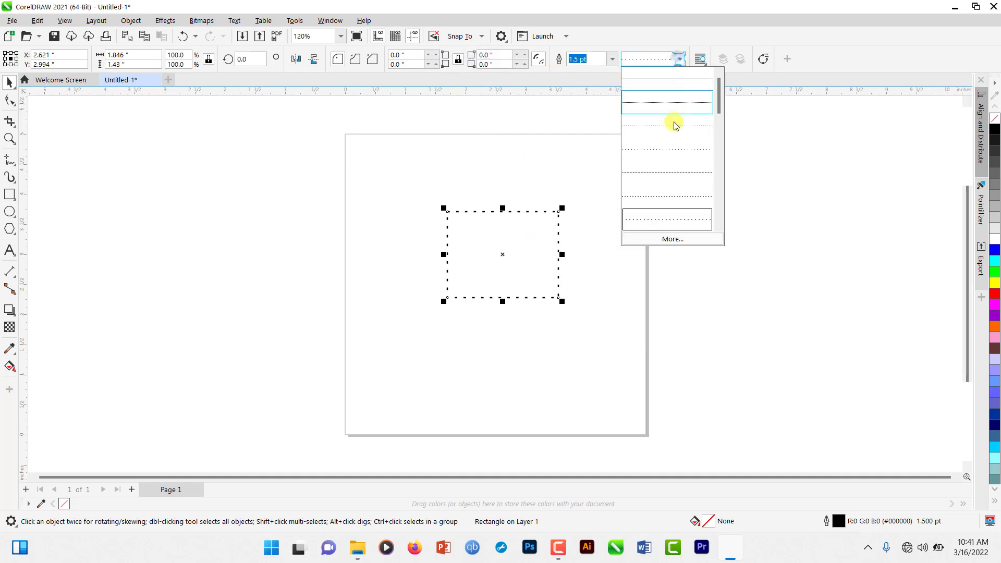
pyautogui.click(686, 80)
pyautogui.click(680, 59)
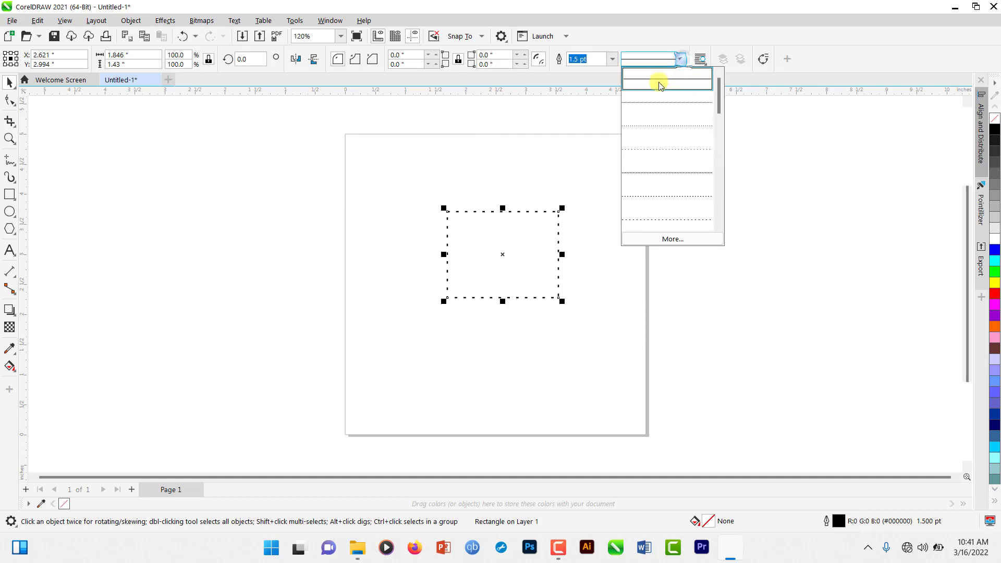
pyautogui.click(660, 83)
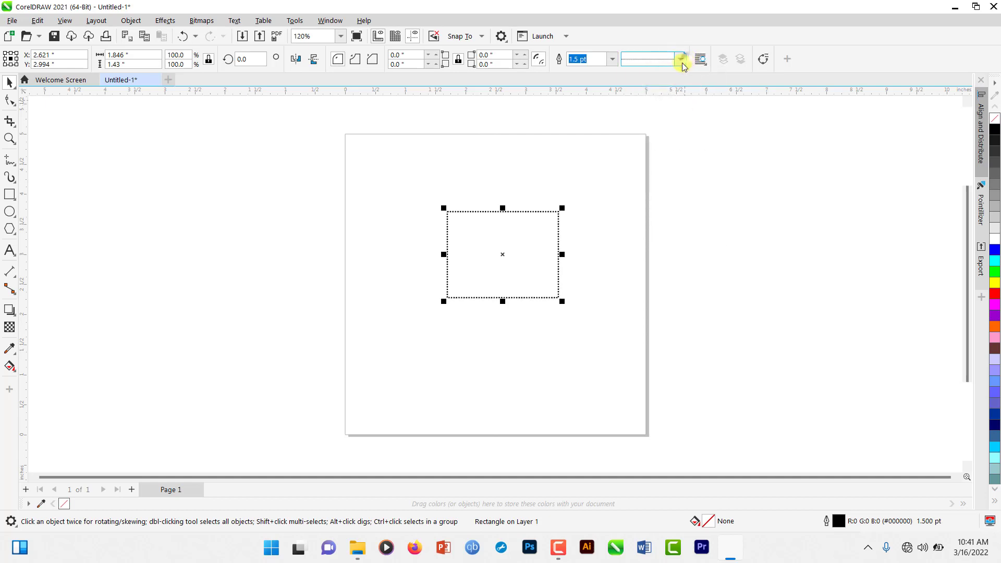
pyautogui.click(680, 59)
pyautogui.click(642, 81)
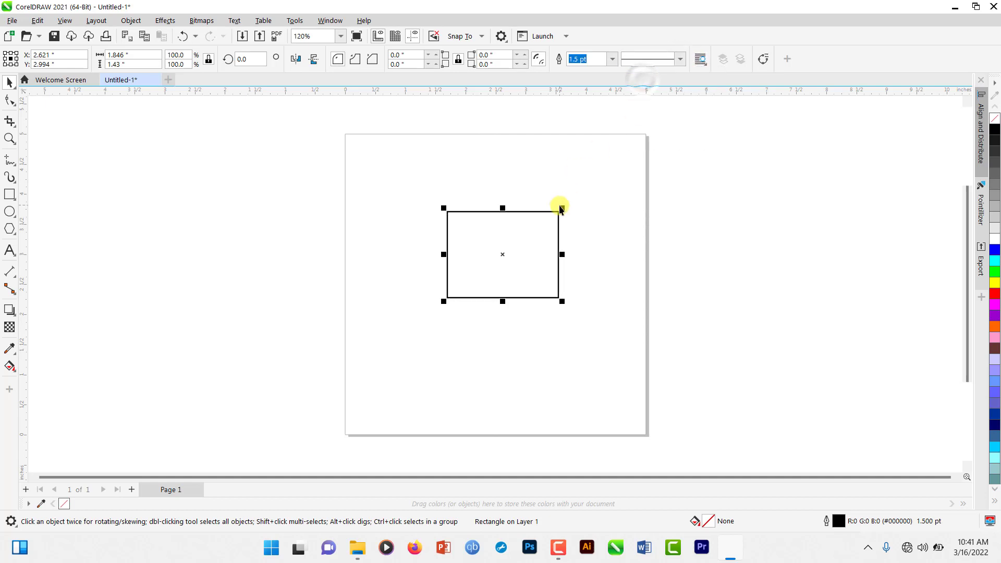
pyautogui.click(563, 181)
pyautogui.click(524, 249)
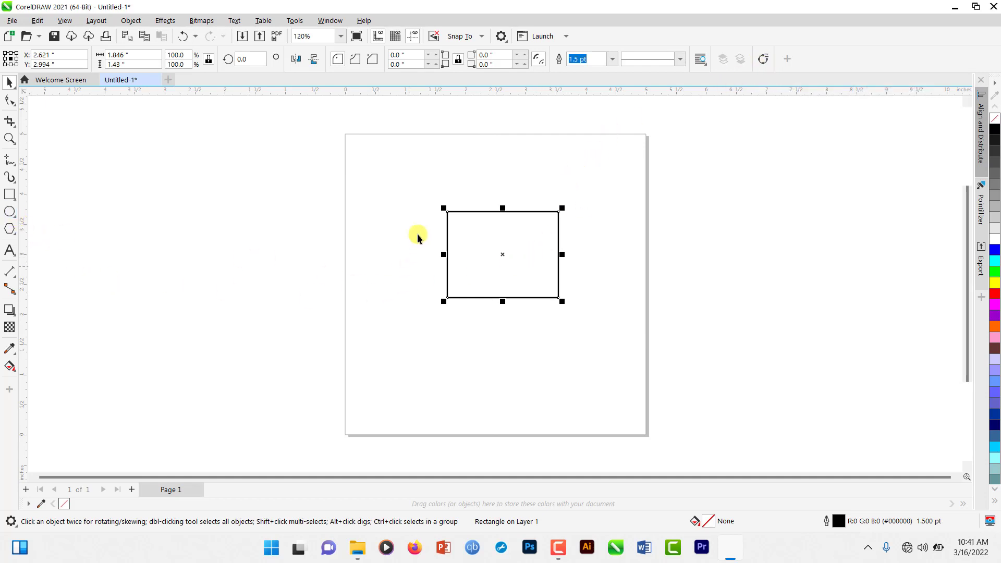
# Step: Draw a circle about 1.4 inches in diameter beside the rectangle, overlapping the page's left edge
pyautogui.click(9, 212)
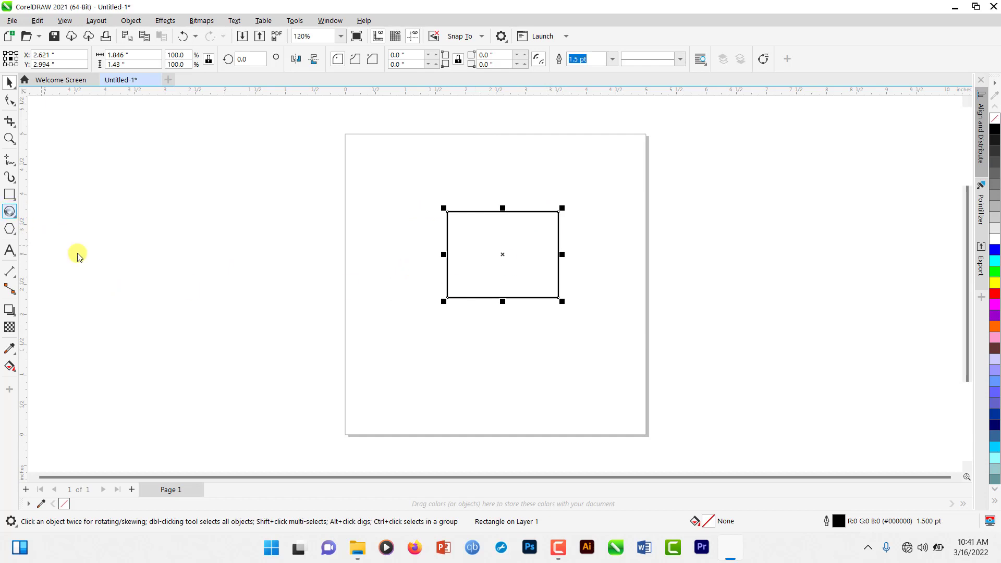
pyautogui.moveTo(339, 227); pyautogui.dragTo(412, 312)
pyautogui.press('space')
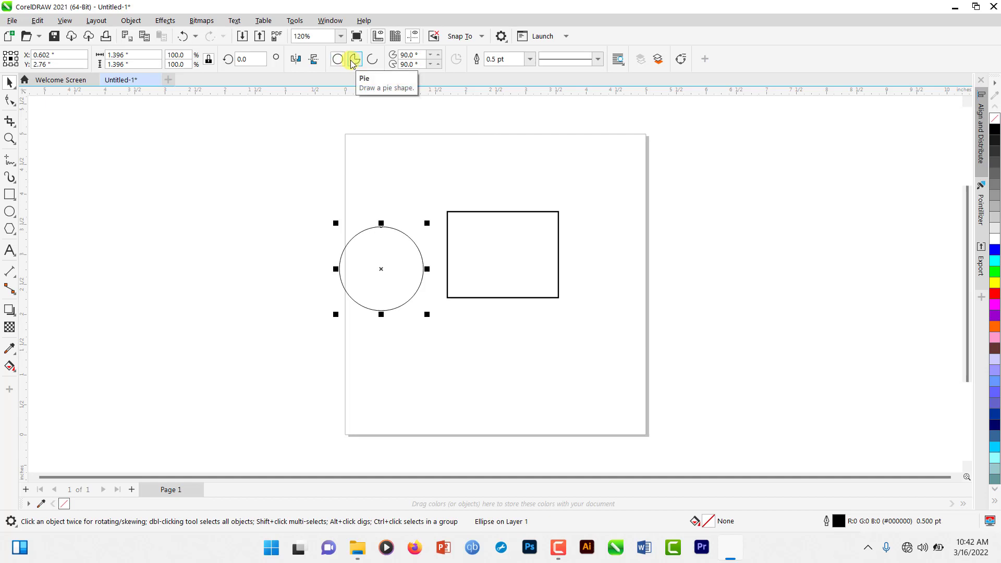
# Step: Try the pie and arc forms on the circle and adjust the arc to a 0° starting and 291° ending angle
pyautogui.click(354, 62)
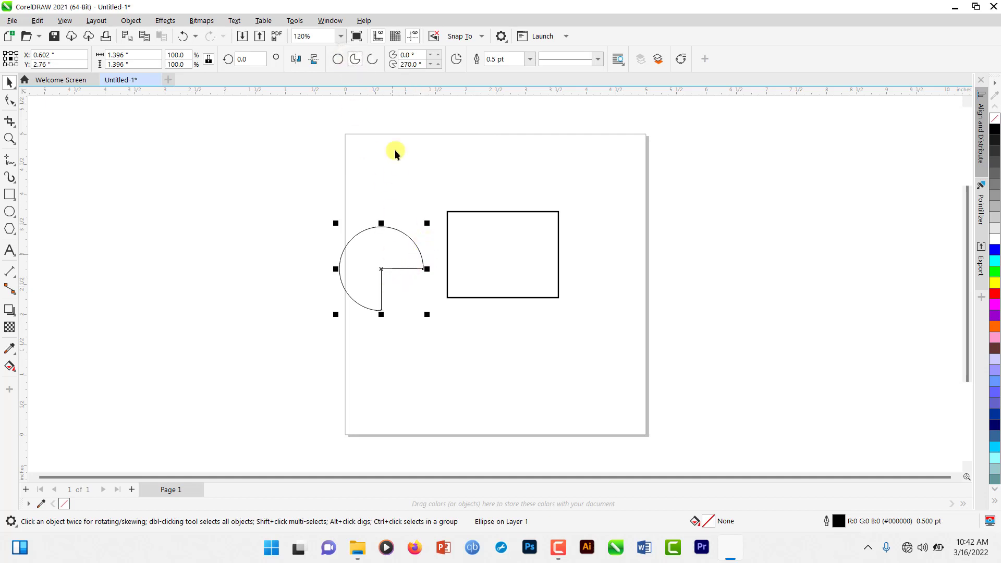
pyautogui.click(371, 60)
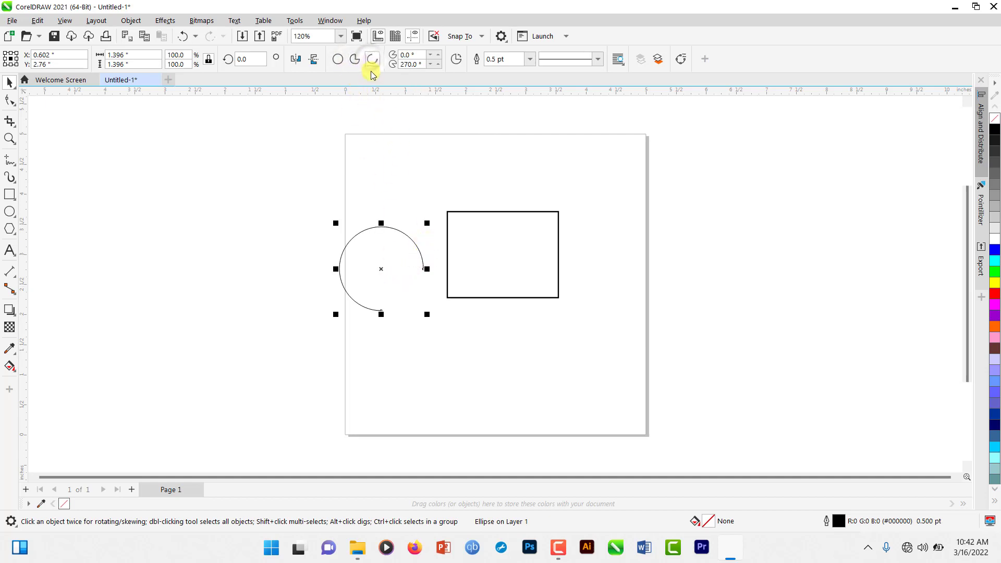
pyautogui.click(430, 55)
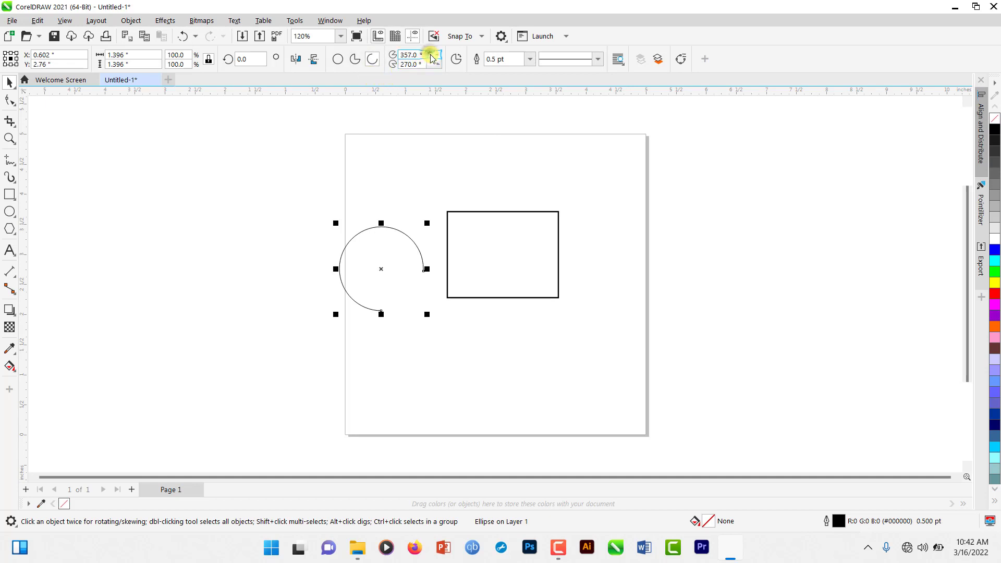
pyautogui.click(431, 55)
pyautogui.click(438, 54)
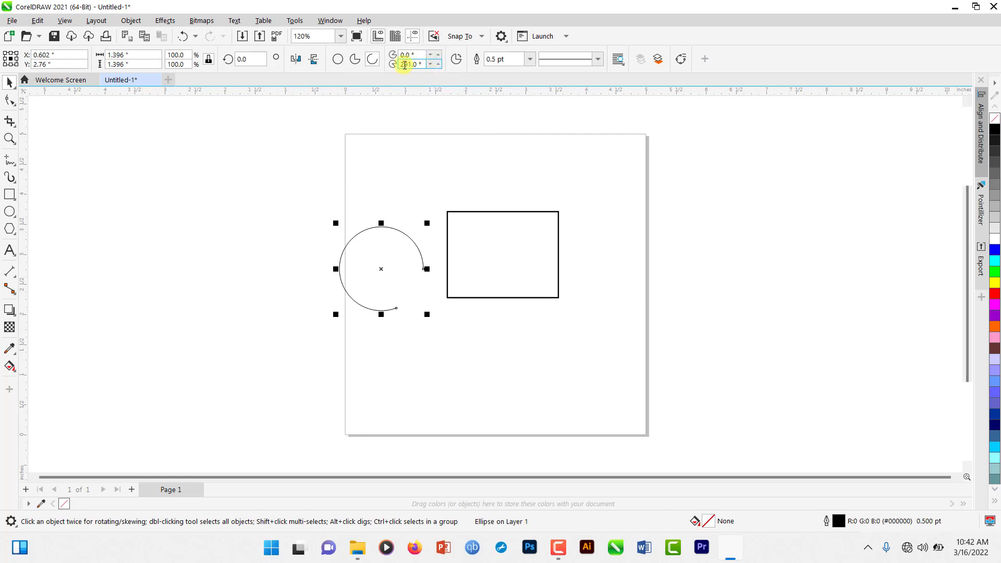
# Step: Change the arc to a pie and adjust its starting angle to 8° and ending angle to 280°
pyautogui.click(355, 59)
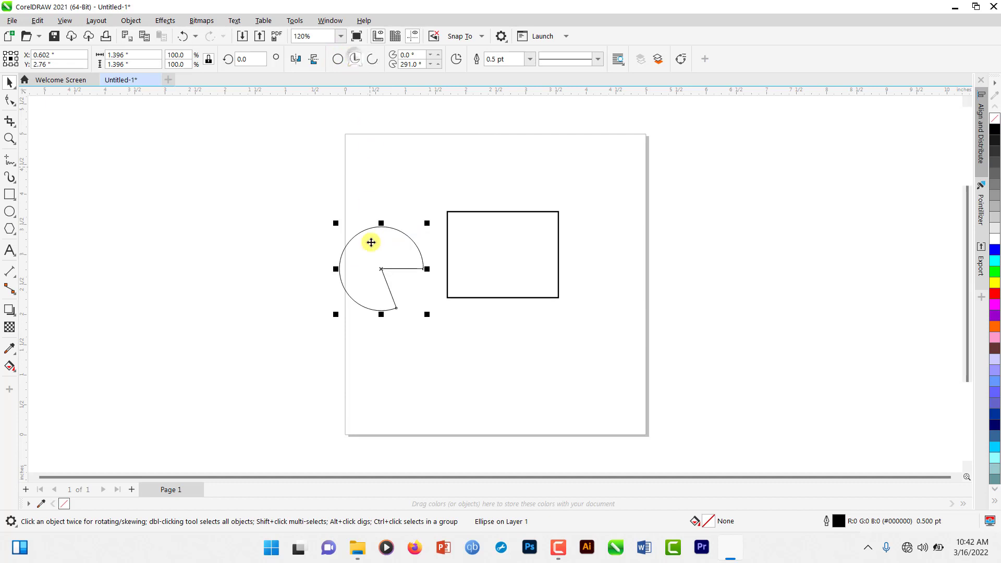
pyautogui.click(438, 62)
pyautogui.click(435, 55)
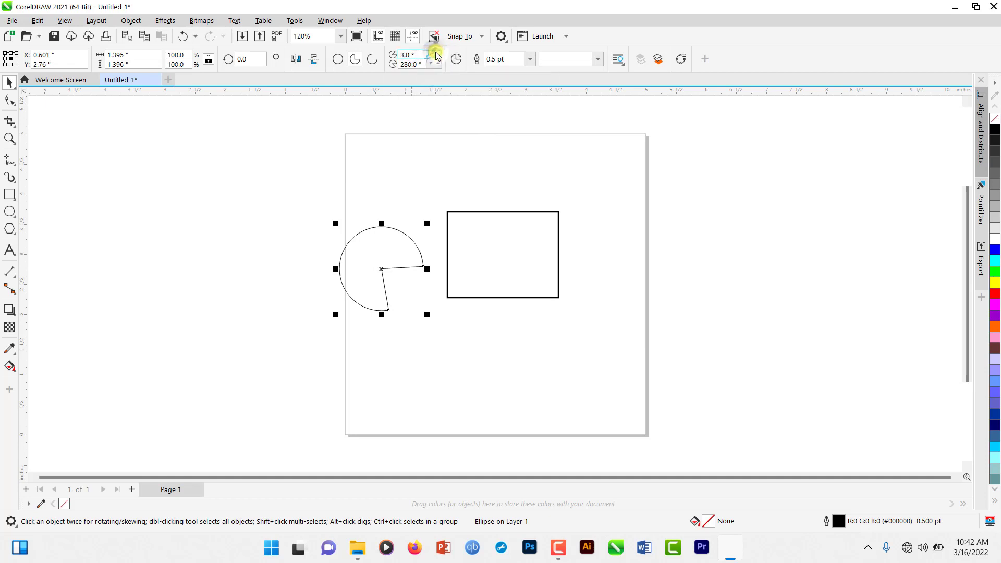
pyautogui.click(436, 54)
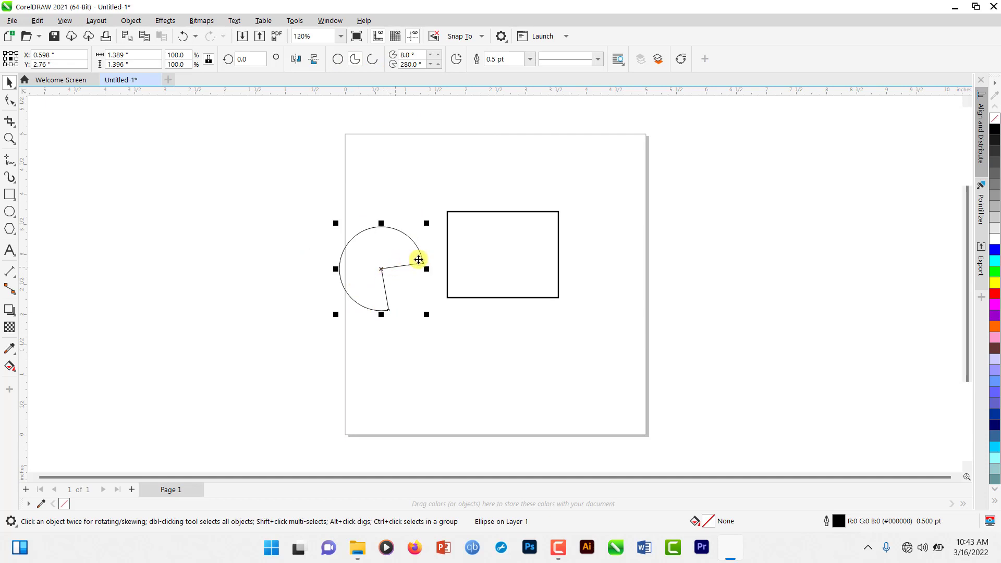
# Step: Move the pie straight up to about Y 3.5 inches and turn it back into a full ellipse
pyautogui.moveTo(390, 255); pyautogui.dragTo(391, 209)
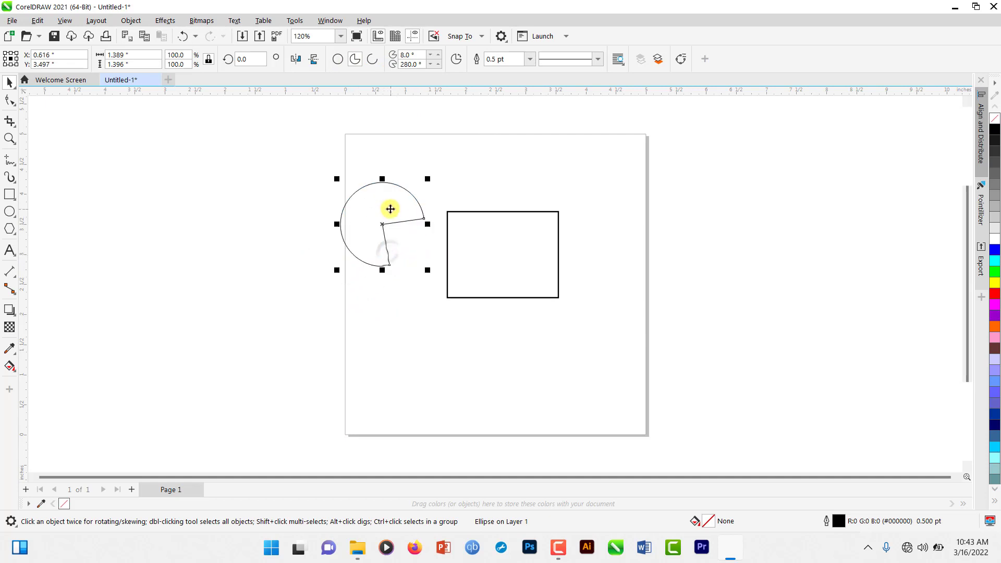
pyautogui.click(369, 241)
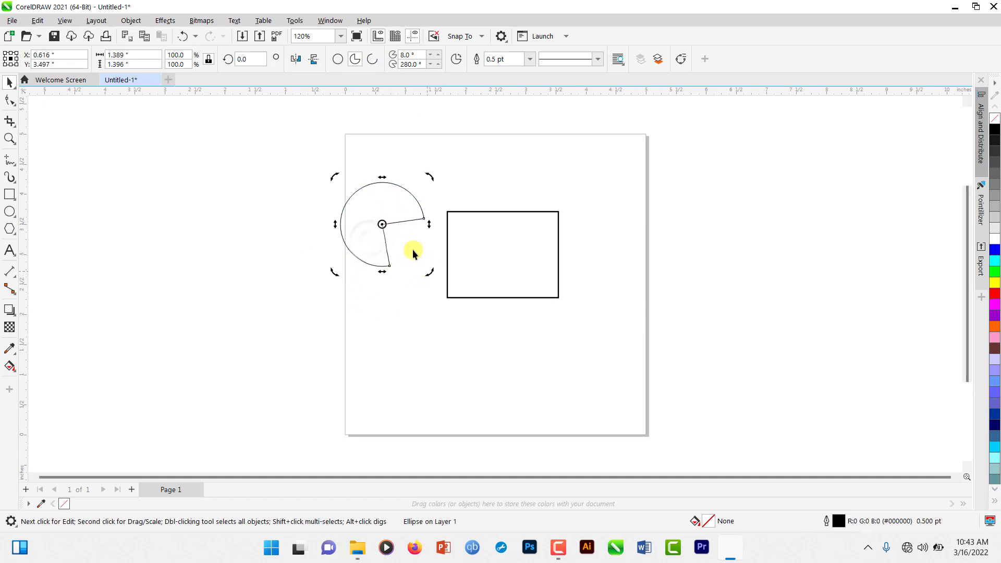
pyautogui.click(338, 59)
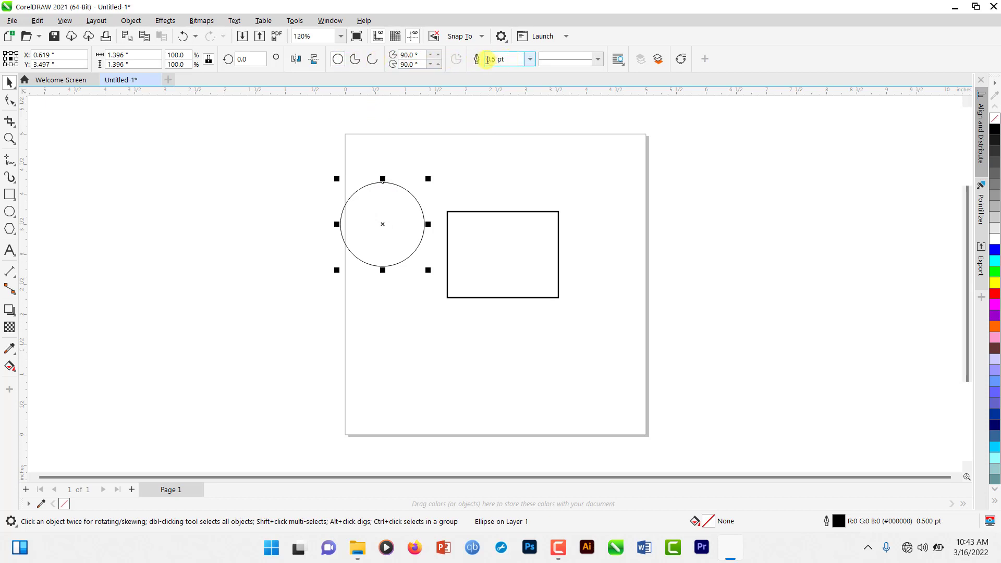
# Step: Set the circle's outline width to 2 pt, and try a dotted line style before returning it to solid
pyautogui.click(529, 60)
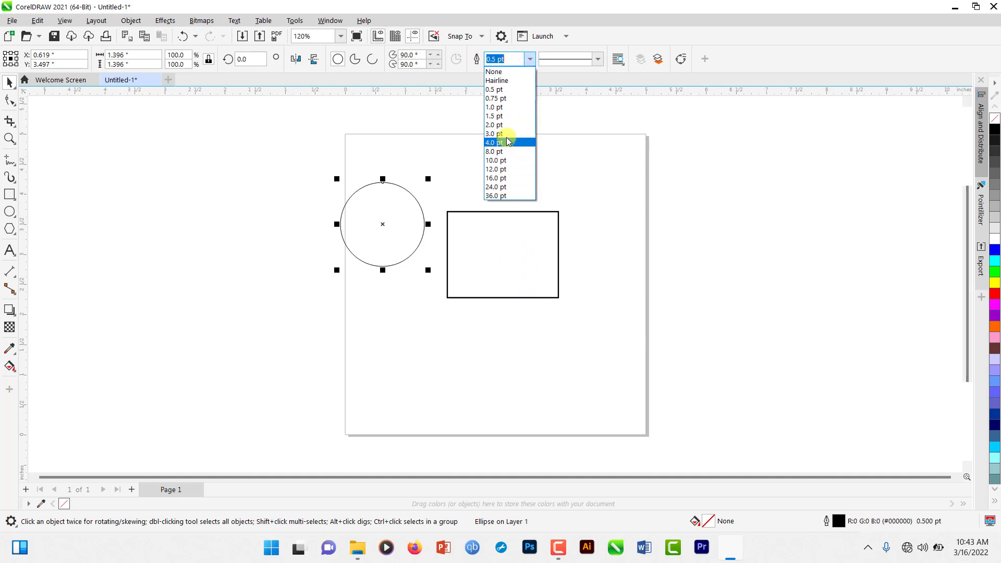
pyautogui.click(505, 125)
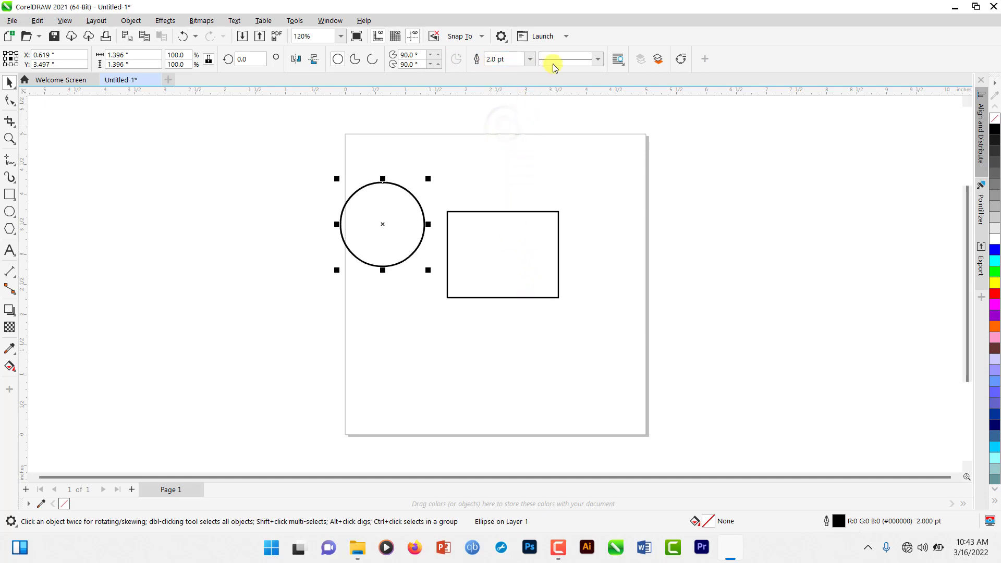
pyautogui.click(597, 59)
pyautogui.click(578, 104)
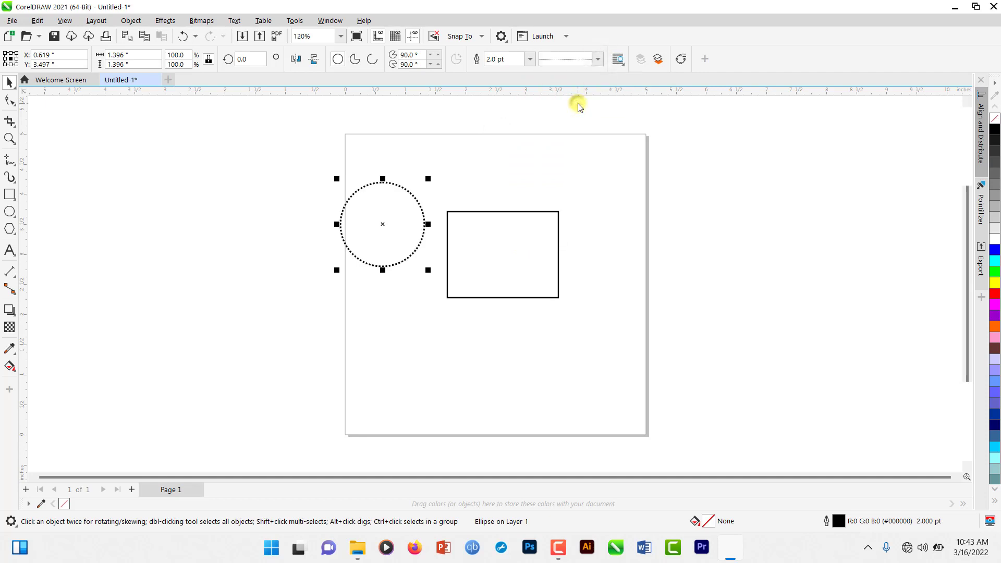
pyautogui.click(598, 58)
pyautogui.click(577, 78)
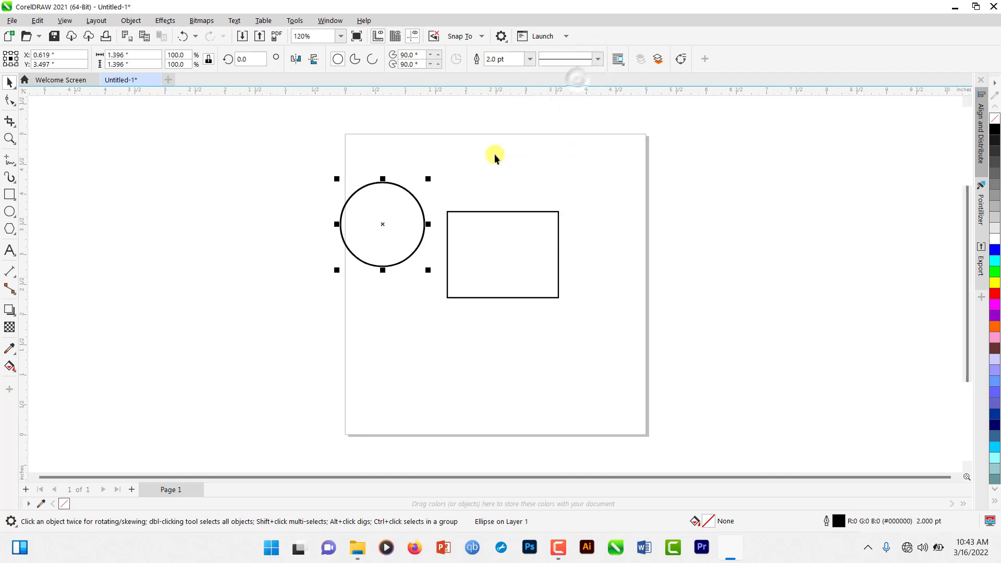
# Step: Move the circle down to about X 0.524, Y 2.769 inches, and compare the outline settings of the rectangle and circle
pyautogui.click(487, 242)
pyautogui.click(380, 224)
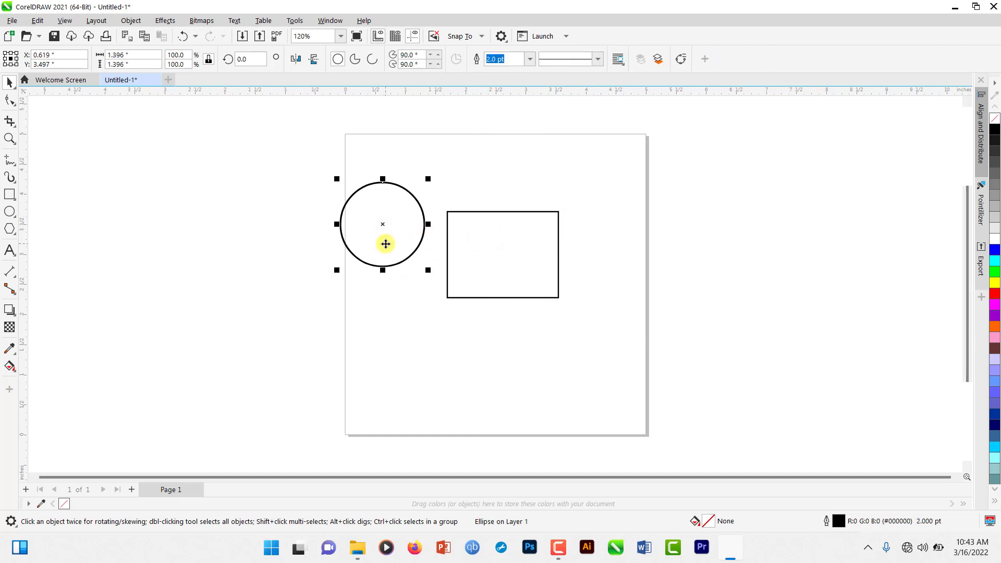
pyautogui.moveTo(384, 244); pyautogui.dragTo(379, 287)
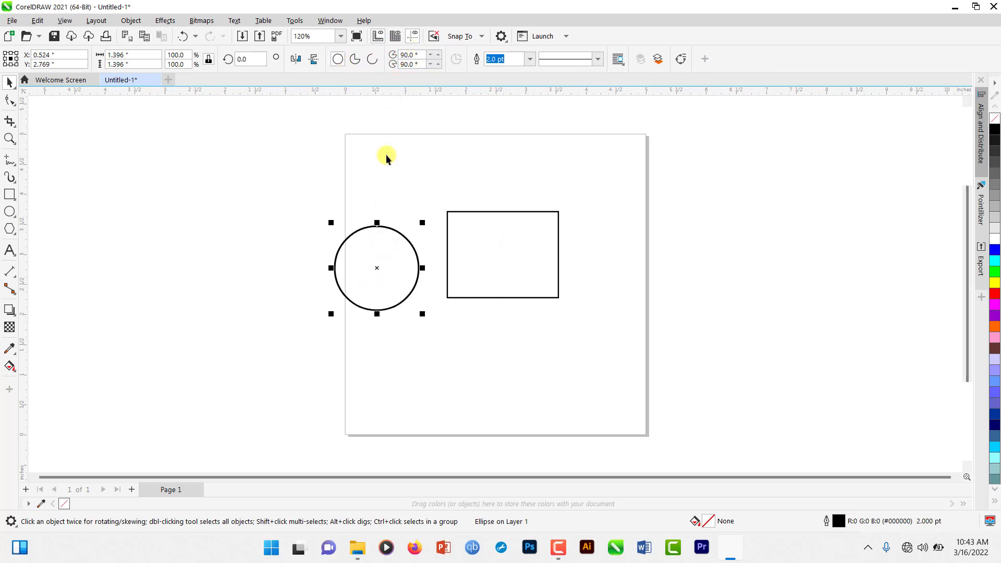
pyautogui.click(521, 274)
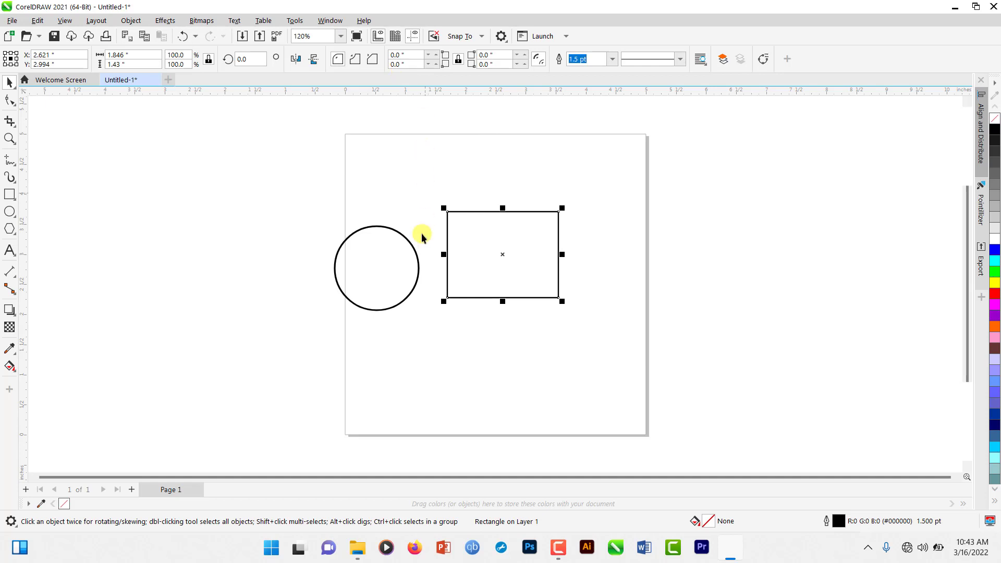
pyautogui.click(396, 262)
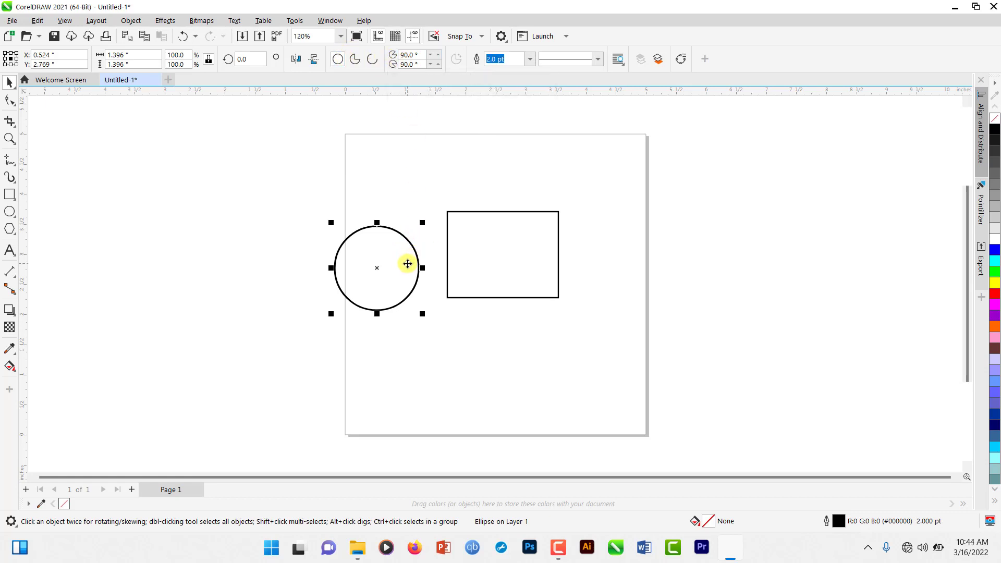
pyautogui.click(496, 253)
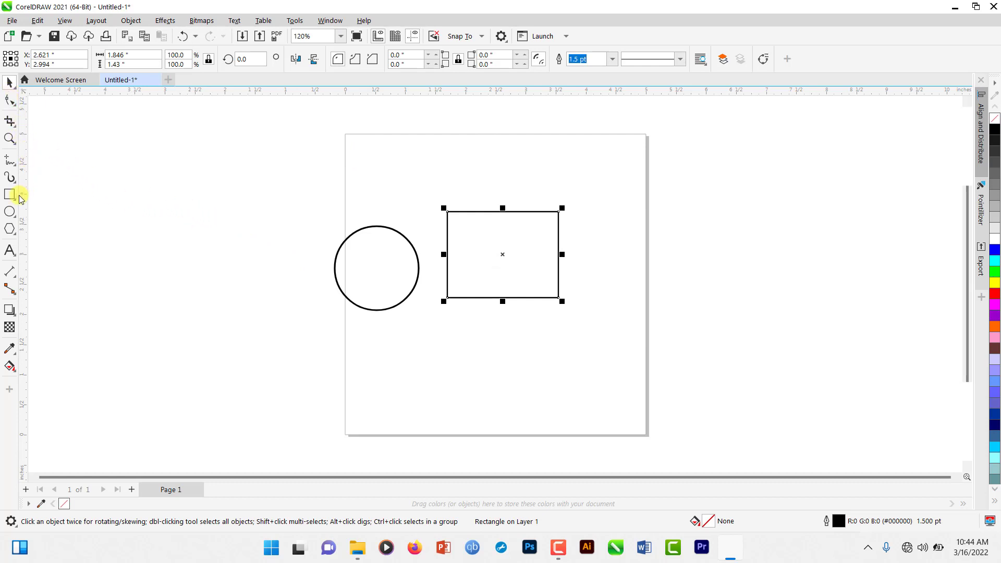
# Step: Draw a polygon about 1.246 by 1.205 inches in the lower part of the page, below the circle and rectangle
pyautogui.click(10, 228)
pyautogui.moveTo(411, 343); pyautogui.dragTo(493, 423)
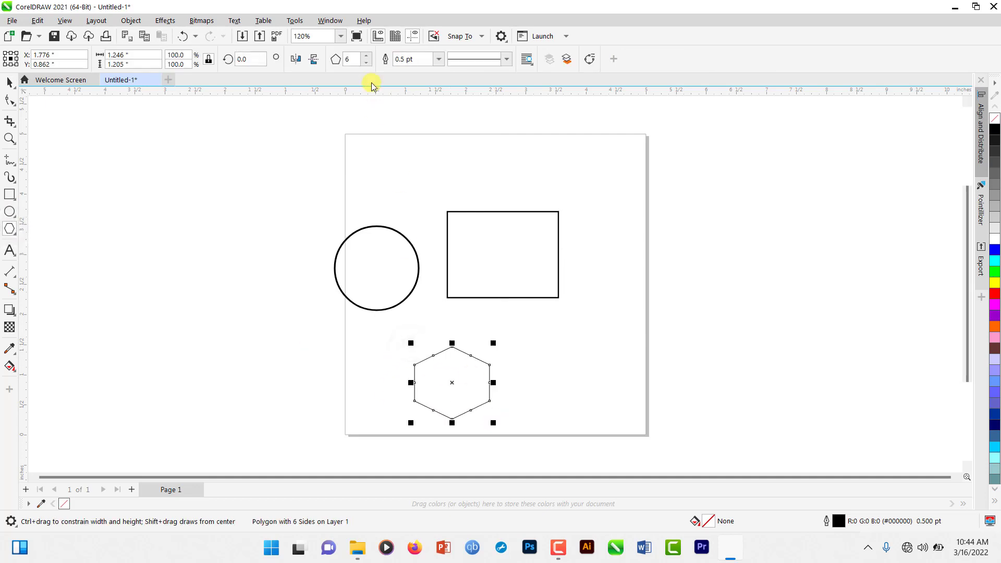
pyautogui.click(46, 56)
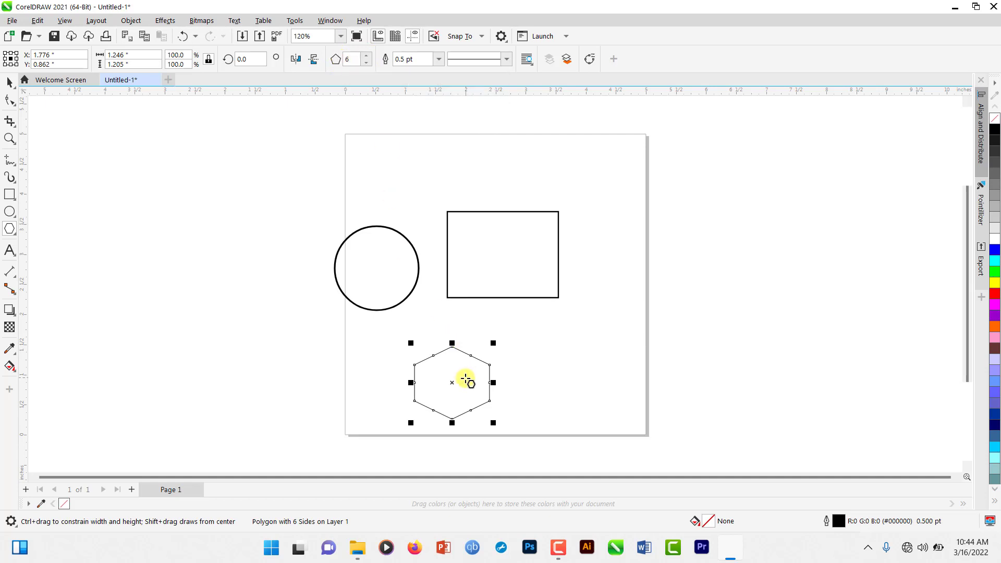
# Step: Reduce the polygon's number of sides to 3
pyautogui.click(367, 64)
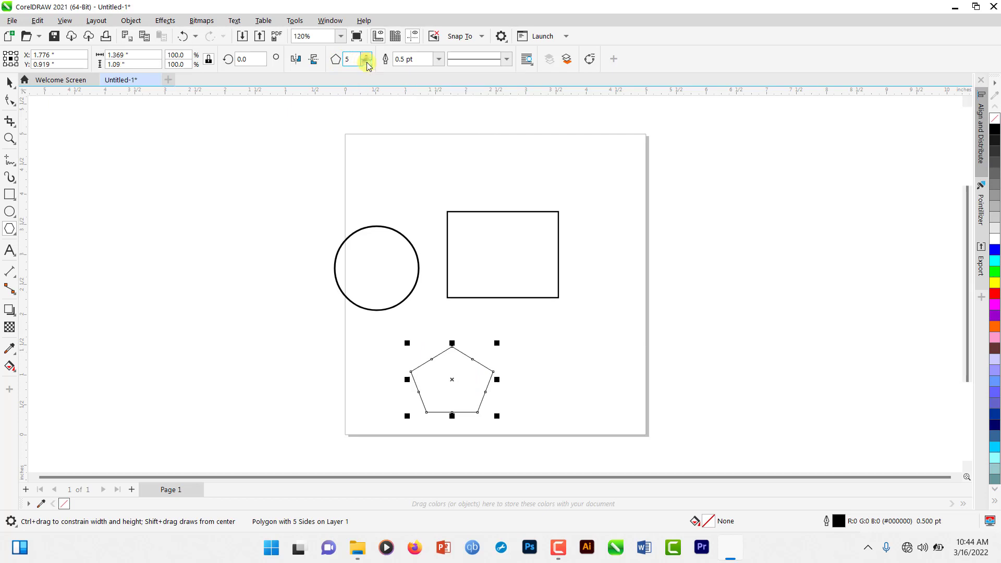
pyautogui.click(367, 65)
pyautogui.click(367, 65)
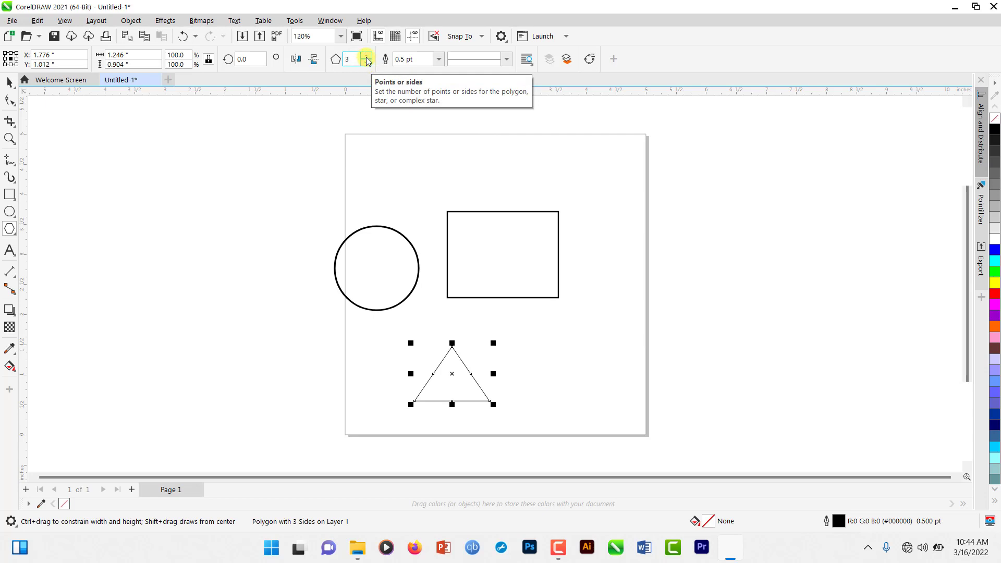
# Step: Increase the polygon's number of sides to 11
pyautogui.click(366, 55)
pyautogui.click(366, 56)
pyautogui.click(366, 55)
pyautogui.click(367, 55)
pyautogui.click(366, 55)
pyautogui.click(367, 55)
pyautogui.click(366, 55)
pyautogui.click(367, 55)
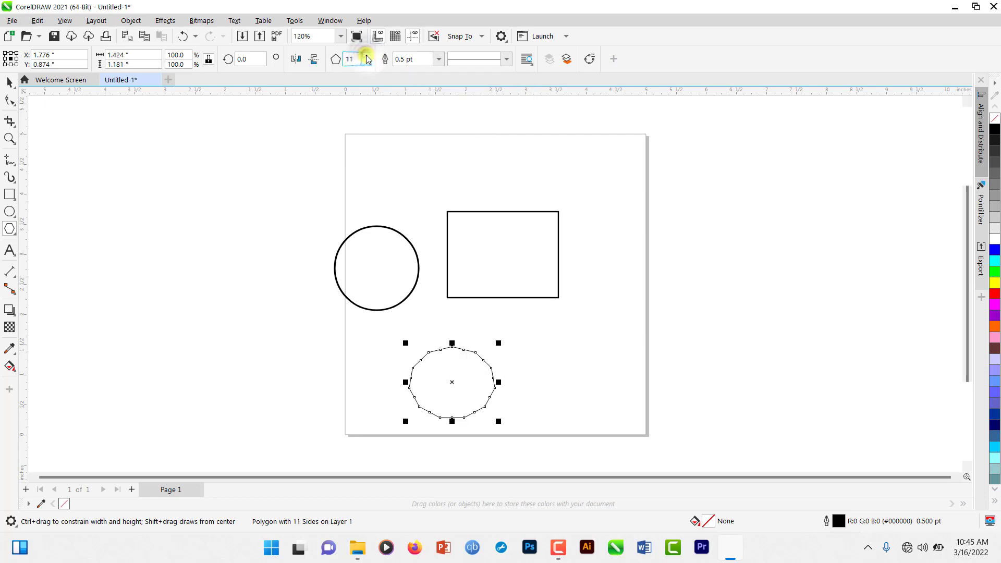
# Step: Move the polygon beside the rectangle's right edge, to about X 4.515, Y 2.811 inches
pyautogui.press('space')
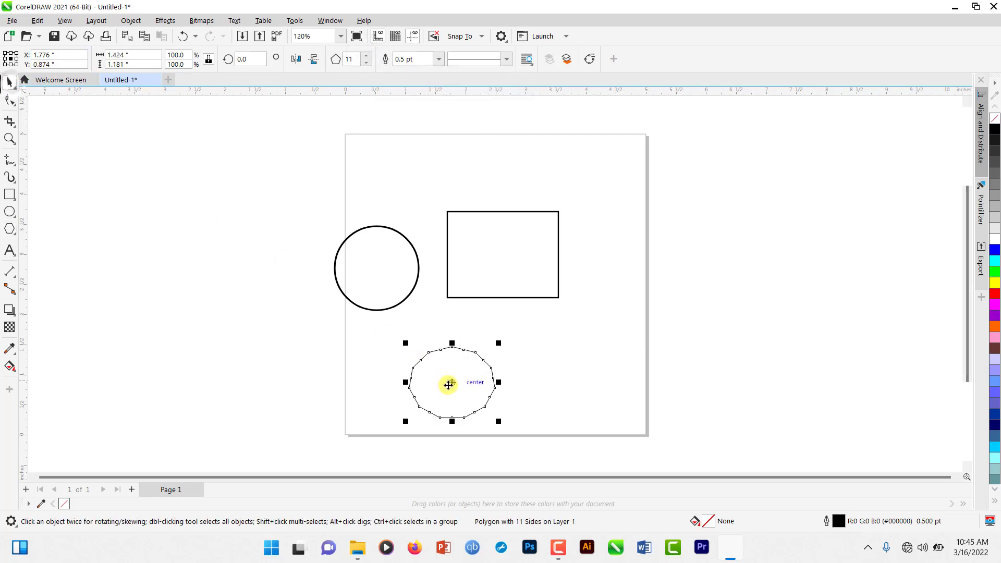
pyautogui.moveTo(447, 384); pyautogui.dragTo(638, 242)
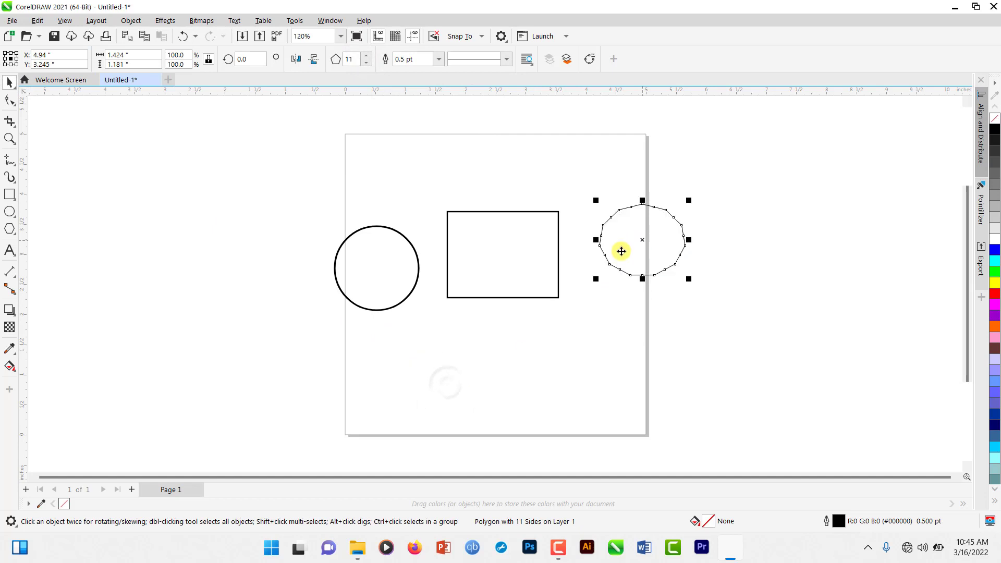
pyautogui.click(395, 261)
pyautogui.click(534, 260)
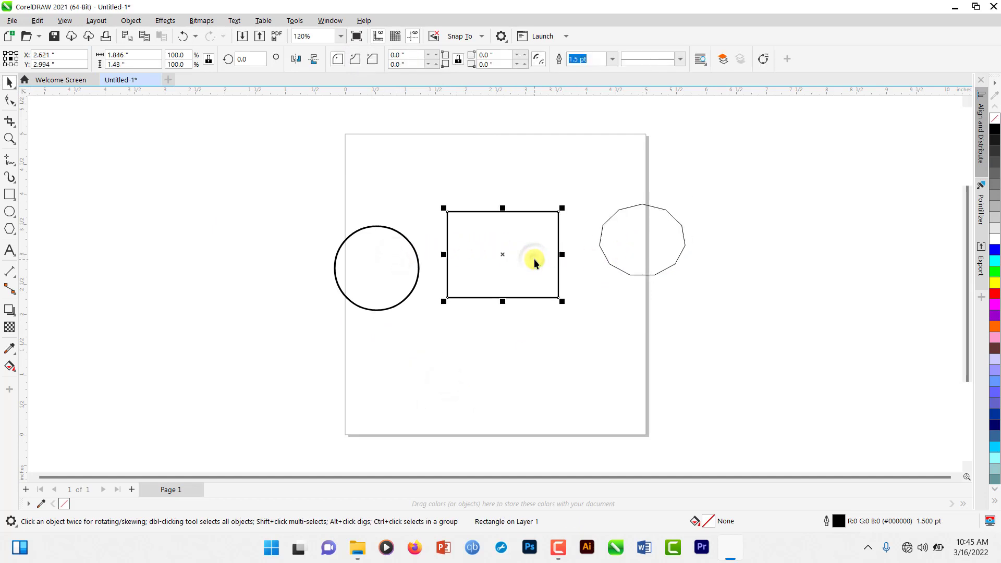
pyautogui.moveTo(607, 251); pyautogui.dragTo(587, 276)
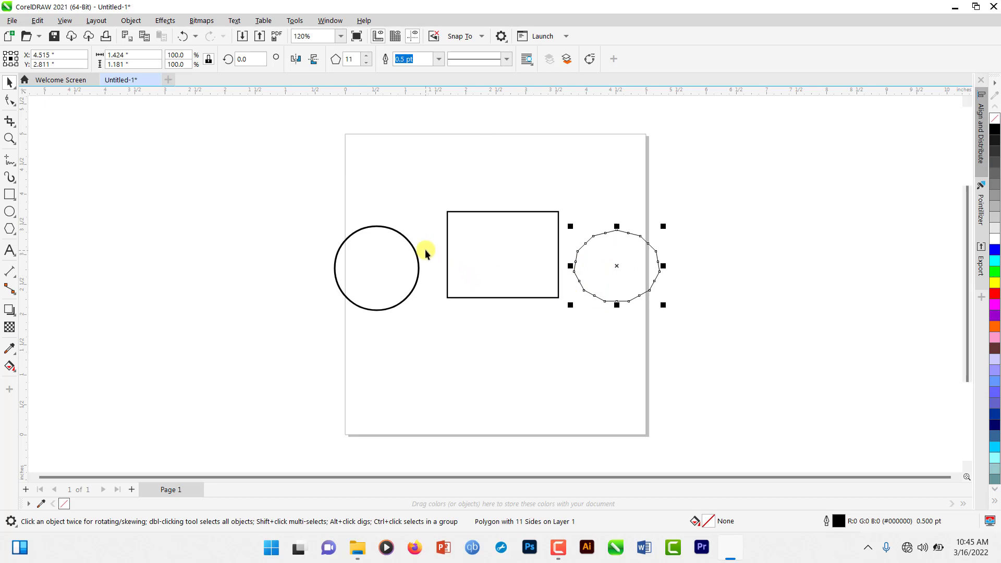
# Step: Try rounding the rectangle's corners to about 0.546 inches with the Shape tool, and return them to square
pyautogui.click(505, 255)
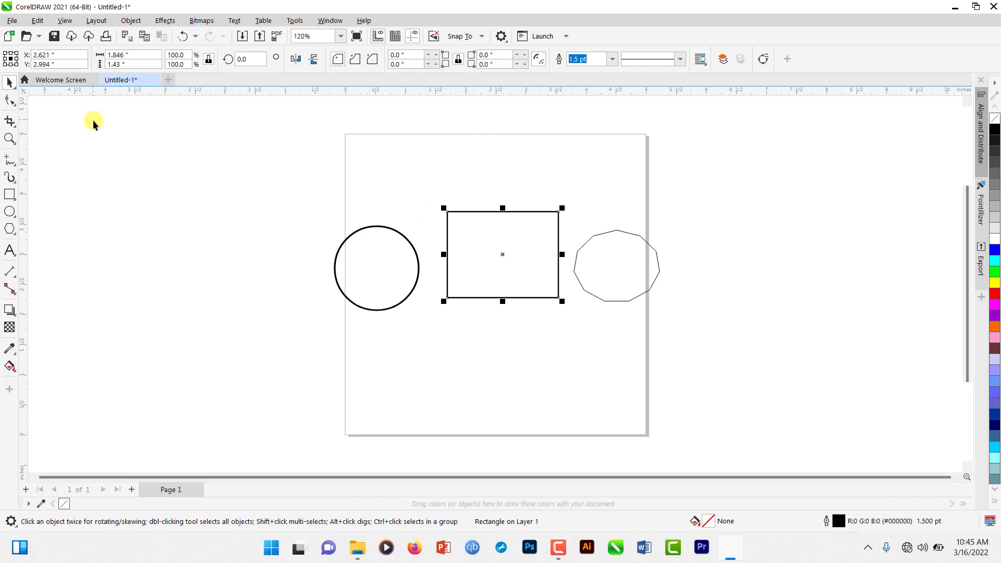
pyautogui.click(9, 99)
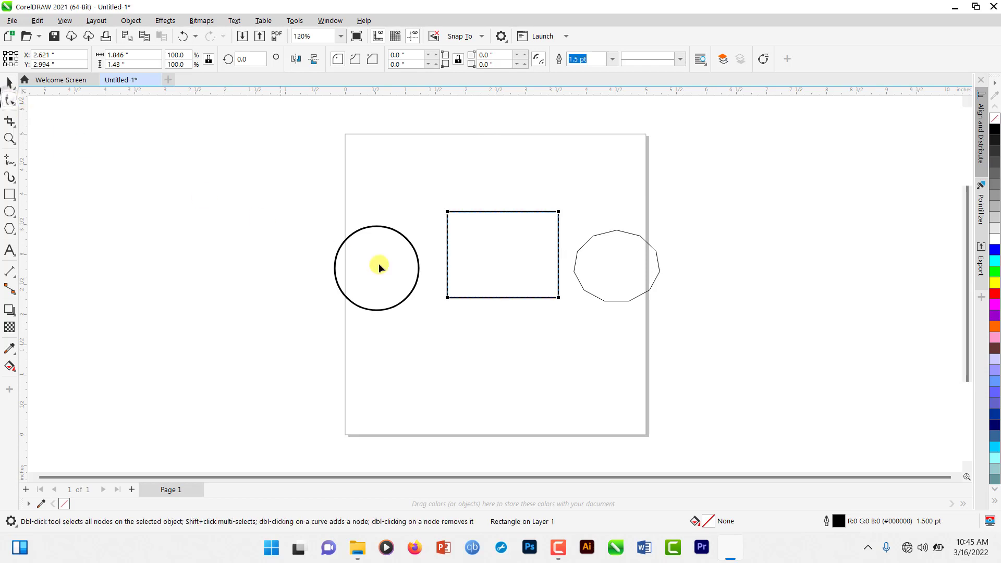
pyautogui.click(448, 212)
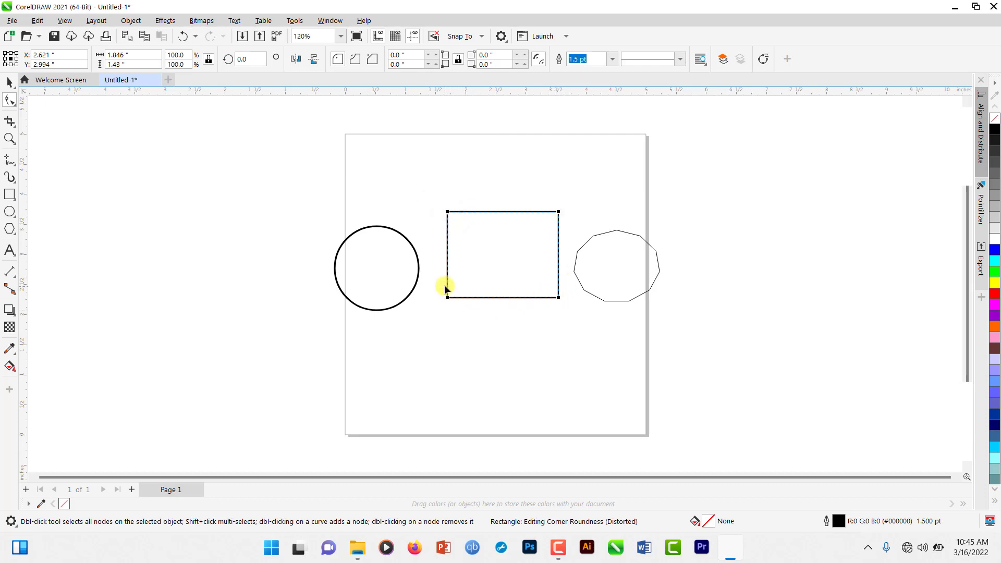
pyautogui.click(617, 253)
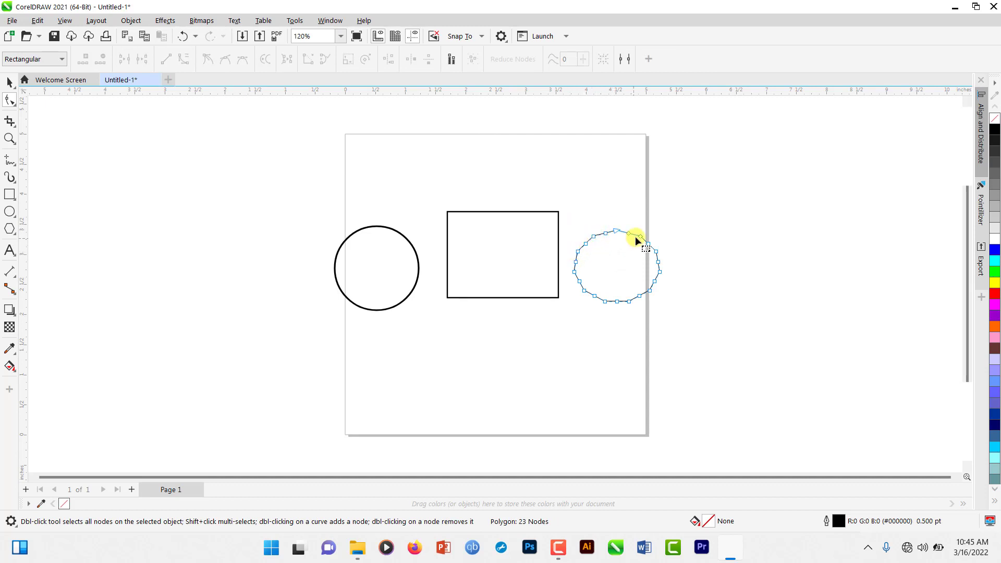
pyautogui.click(472, 232)
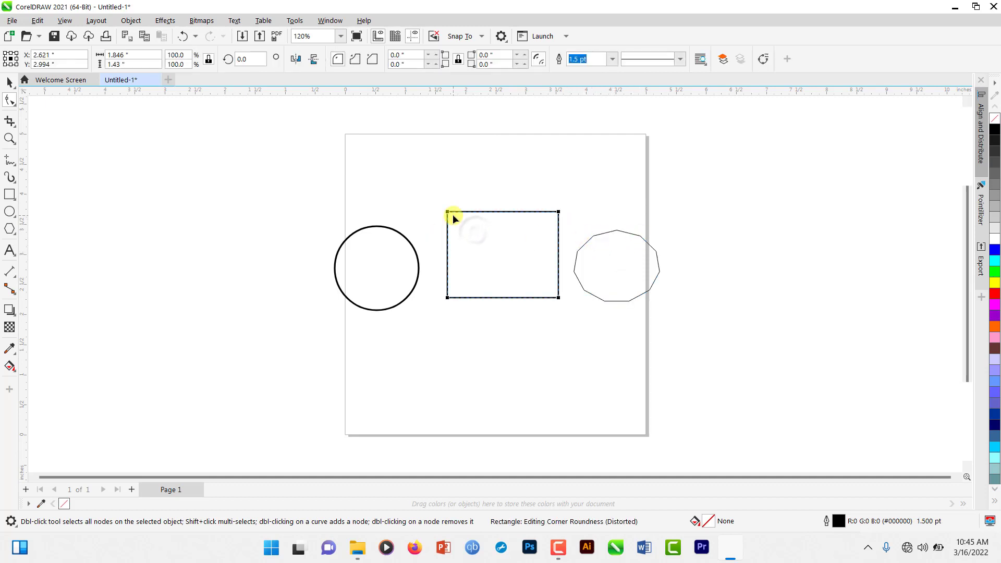
pyautogui.moveTo(447, 213); pyautogui.dragTo(479, 237)
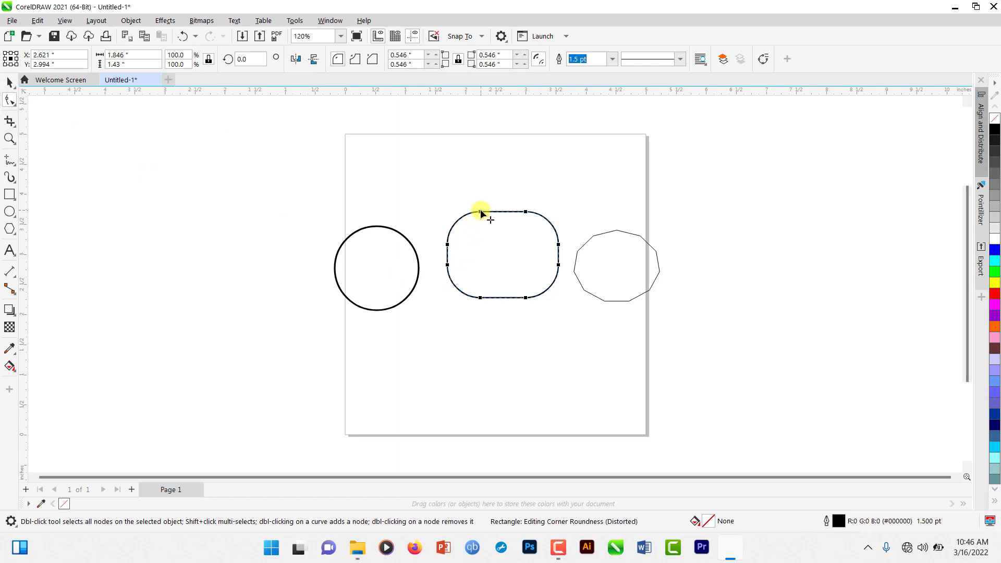
pyautogui.moveTo(480, 211)
pyautogui.mouseDown()
pyautogui.moveTo(490, 249)
pyautogui.moveTo(470, 207)
pyautogui.mouseUp()
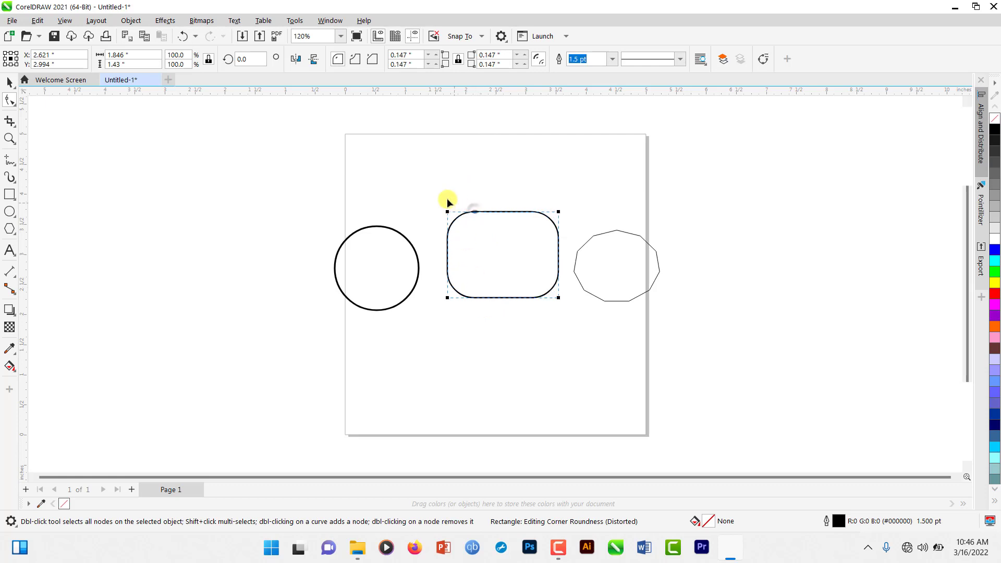
pyautogui.moveTo(473, 212); pyautogui.dragTo(449, 212)
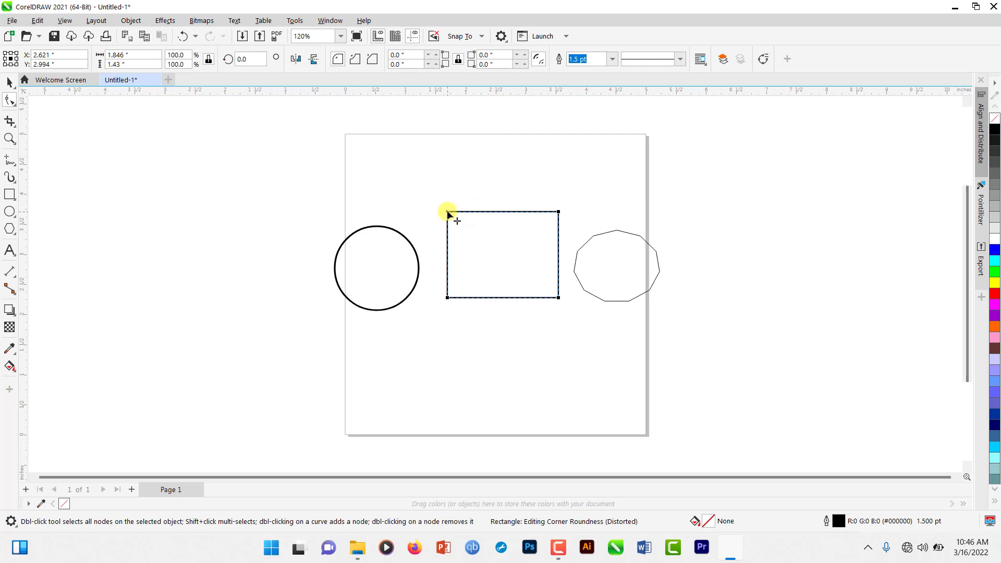
pyautogui.moveTo(449, 214)
pyautogui.mouseDown()
pyautogui.moveTo(521, 283)
pyautogui.moveTo(444, 201)
pyautogui.mouseUp()
pyautogui.rightClick(494, 211)
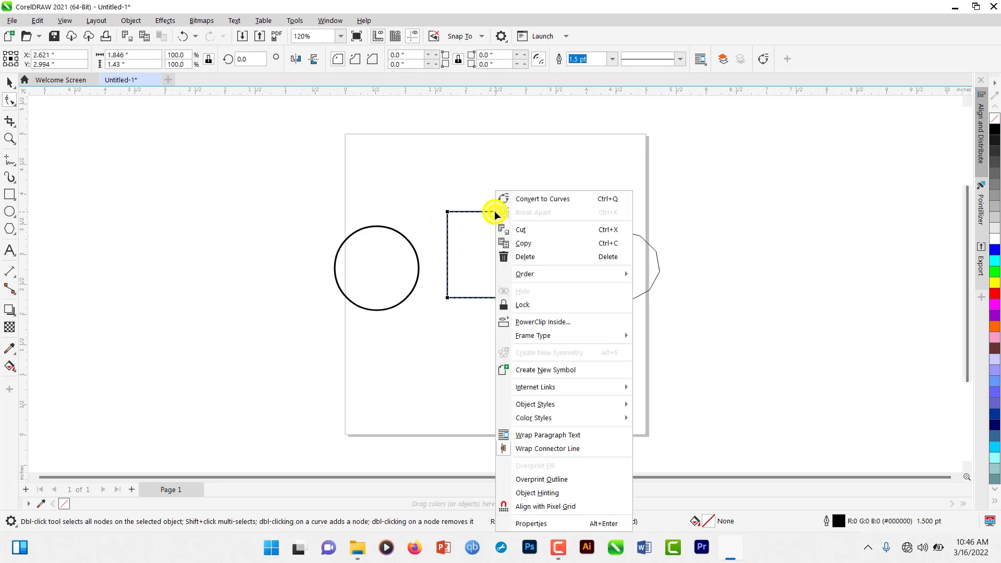
pyautogui.click(476, 235)
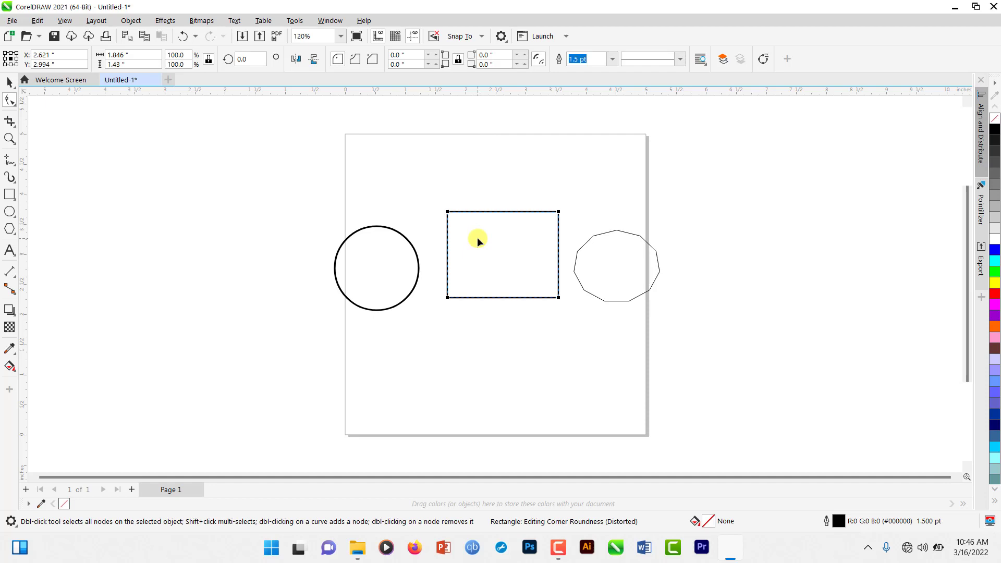
# Step: Try reshaping the circle into a pie and an arc by moving its nodes with the Shape tool
pyautogui.click(372, 261)
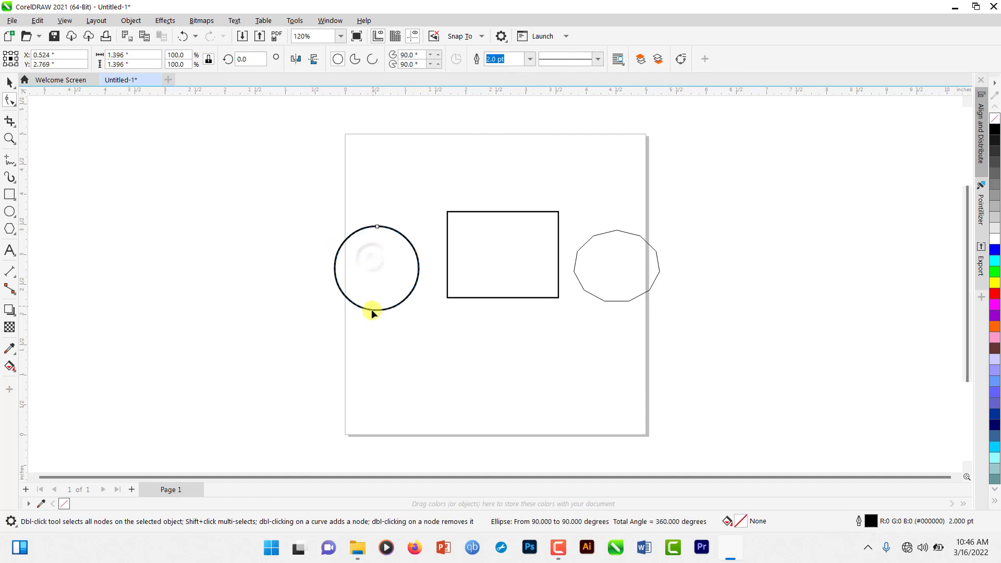
pyautogui.moveTo(378, 225); pyautogui.dragTo(368, 261)
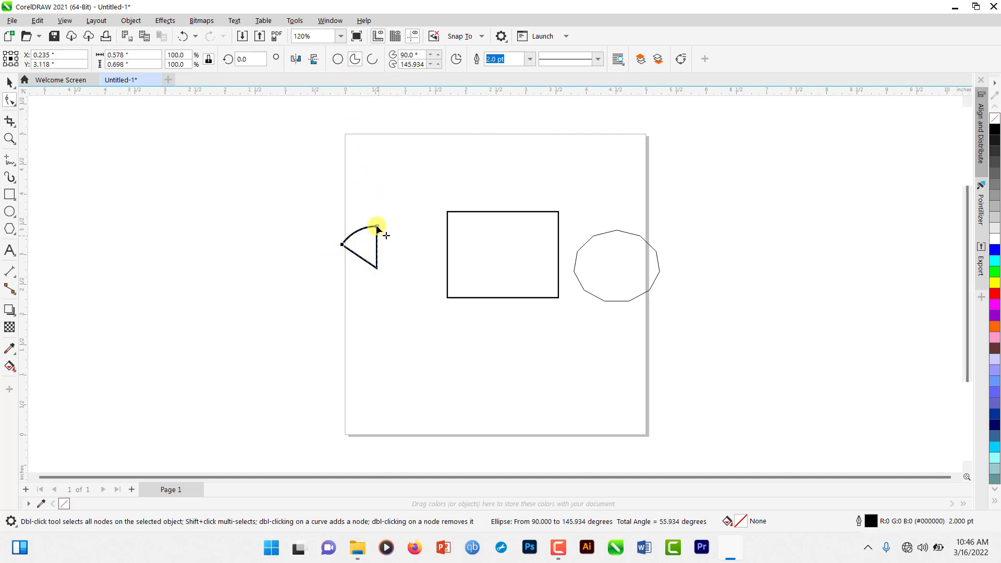
pyautogui.moveTo(377, 228); pyautogui.dragTo(374, 187)
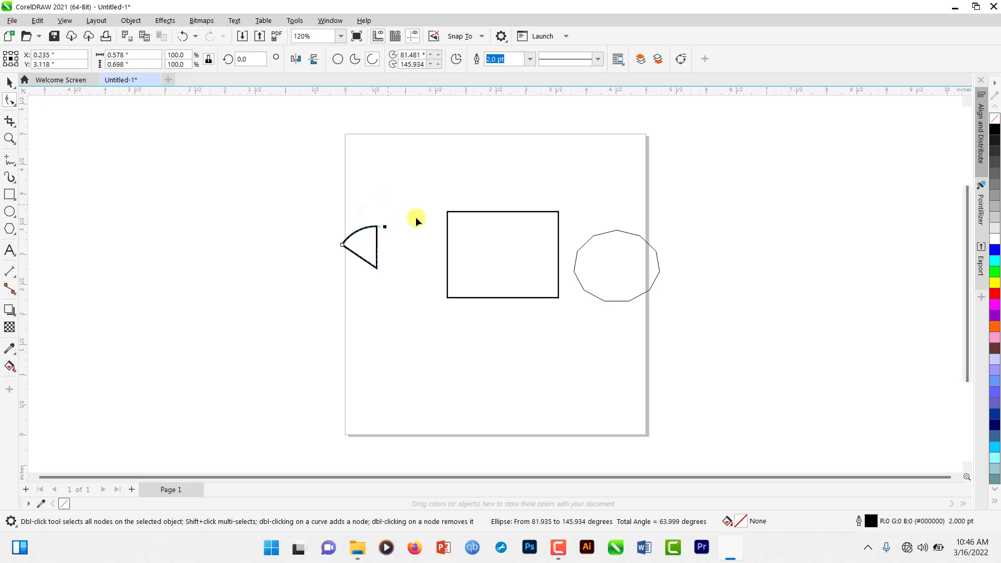
pyautogui.moveTo(415, 217)
pyautogui.mouseDown()
pyautogui.moveTo(397, 203)
pyautogui.moveTo(410, 209)
pyautogui.mouseUp()
pyautogui.moveTo(342, 243); pyautogui.dragTo(392, 228)
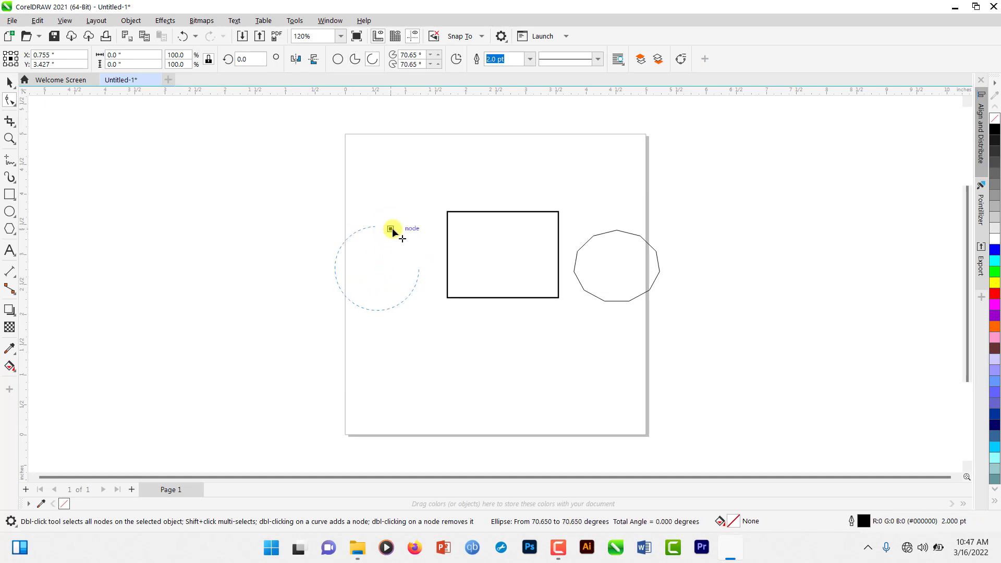
# Step: Restore the full ellipse and open it into a pie with a 14.3° ending angle by moving its node
pyautogui.click(337, 59)
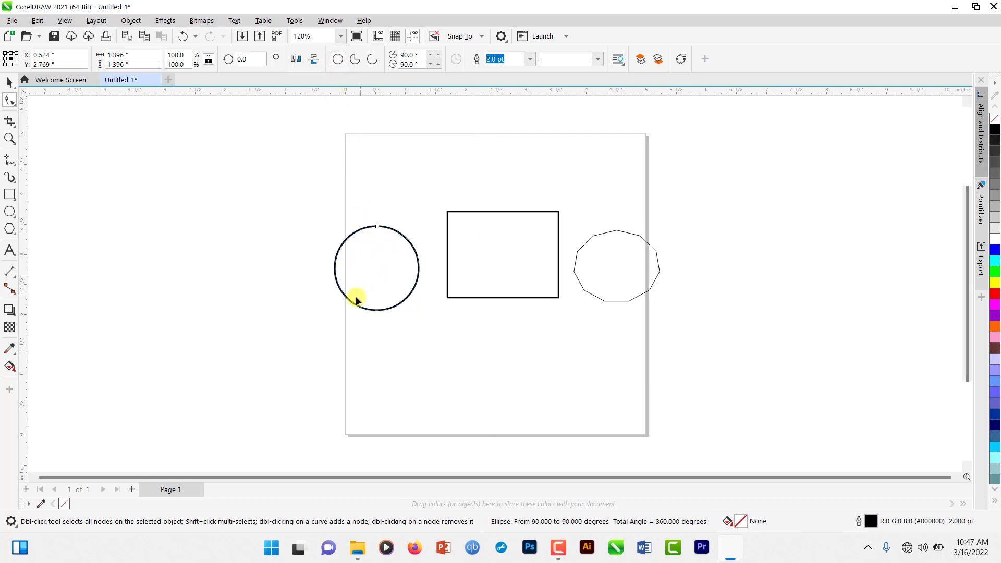
pyautogui.moveTo(378, 227); pyautogui.dragTo(390, 264)
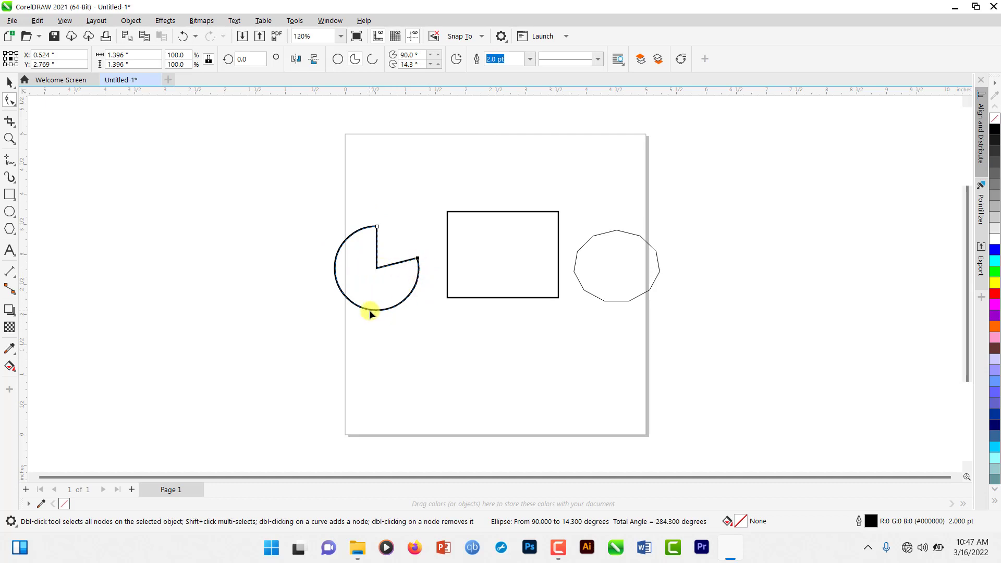
# Step: Move the polygon below the rectangle to about X 3.345, Y 1.442 inches, and leave it selected
pyautogui.click(615, 276)
pyautogui.moveTo(605, 301)
pyautogui.mouseDown()
pyautogui.moveTo(606, 287)
pyautogui.moveTo(605, 301)
pyautogui.mouseUp()
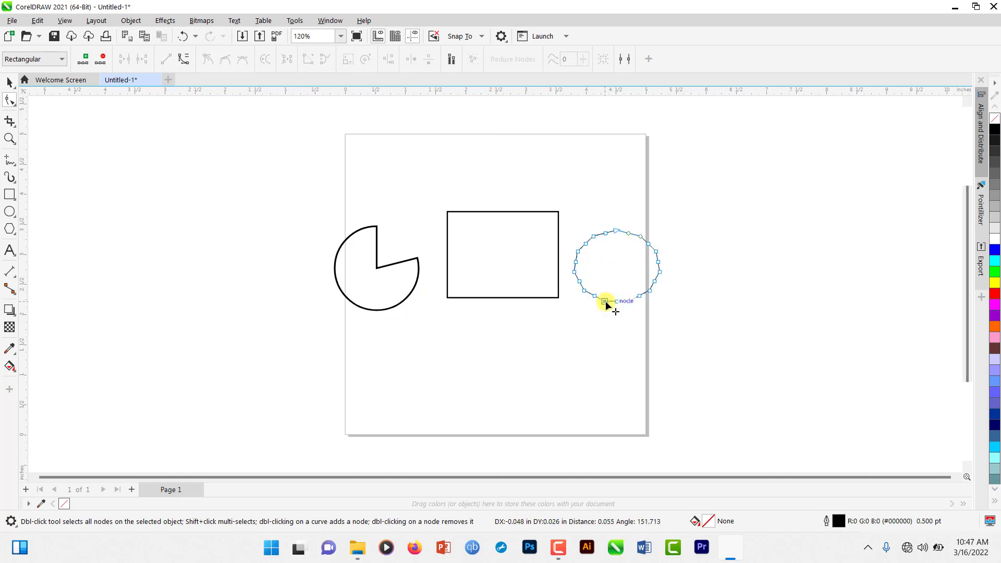
pyautogui.press('space')
pyautogui.click(580, 316)
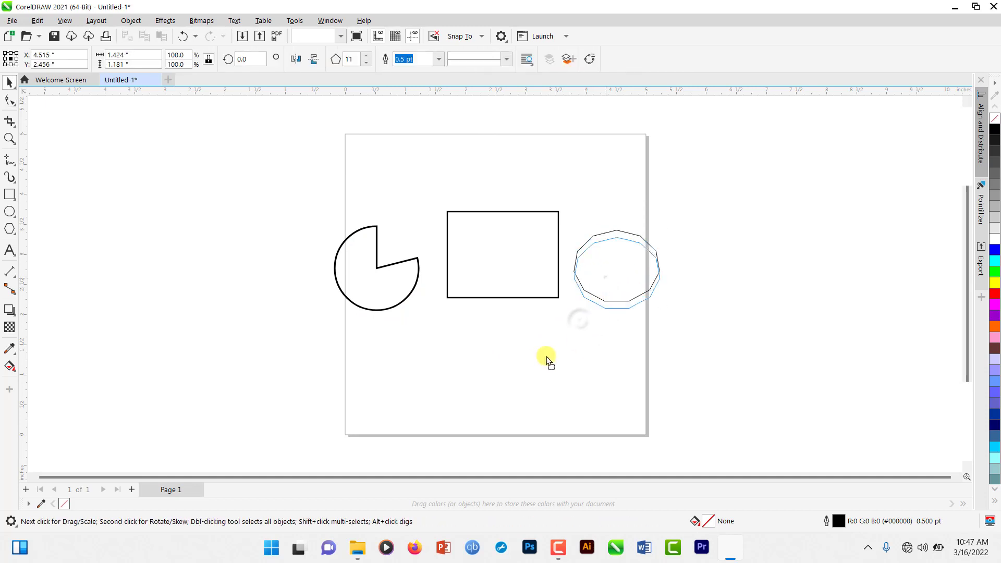
pyautogui.moveTo(547, 360); pyautogui.dragTo(545, 351)
pyautogui.scroll(1, 556, 358)
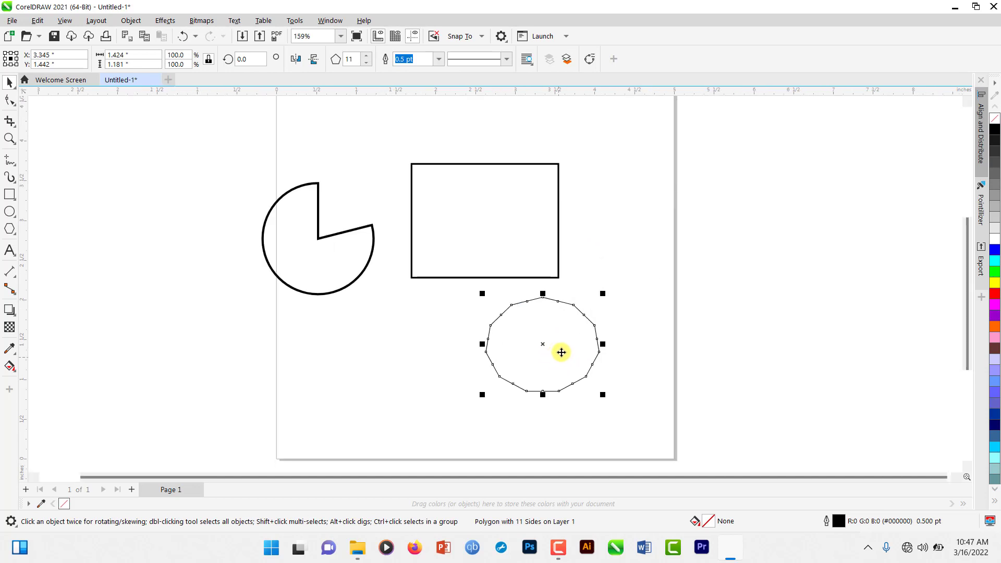
pyautogui.click(603, 236)
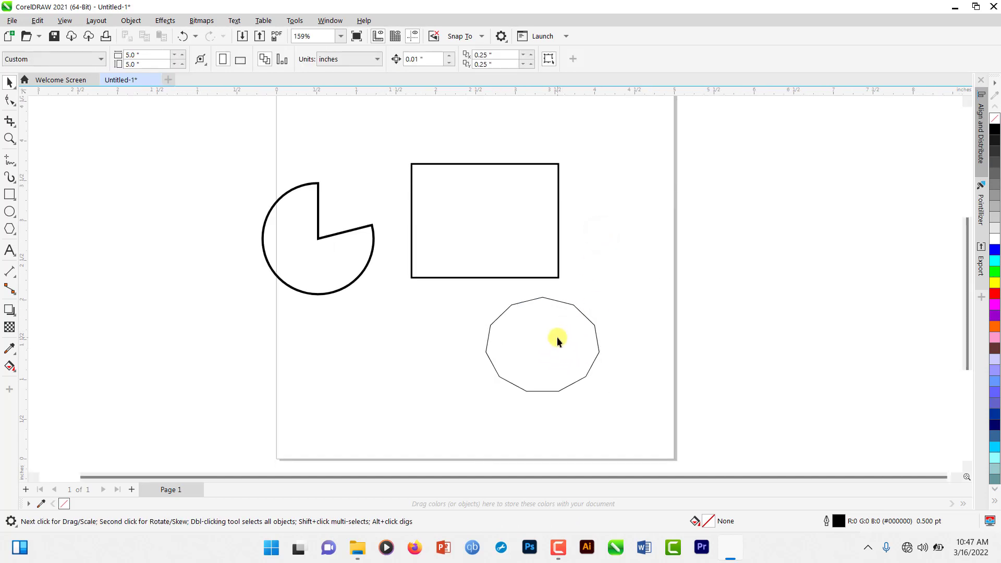
pyautogui.scroll(-1, 557, 337)
pyautogui.click(557, 324)
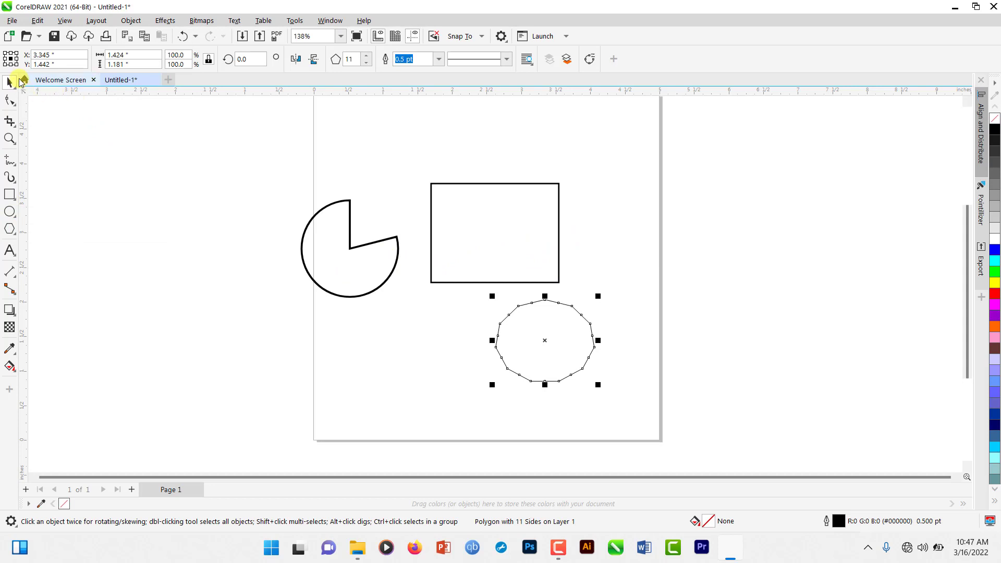
# Step: Draw a closed triangle about 1.915 by 1.297 inches to the left of the page with the Pen tool
pyautogui.click(15, 166)
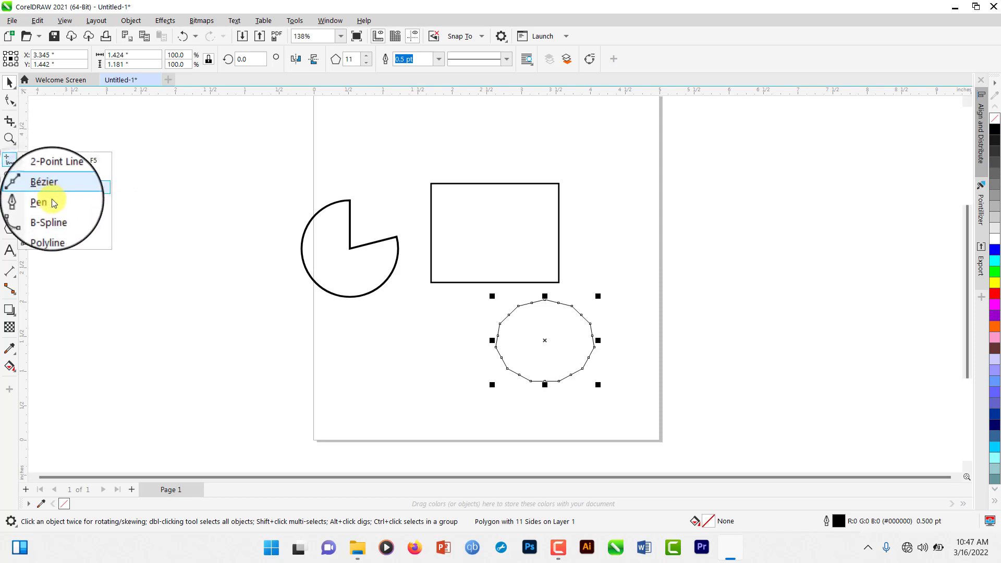
pyautogui.click(52, 229)
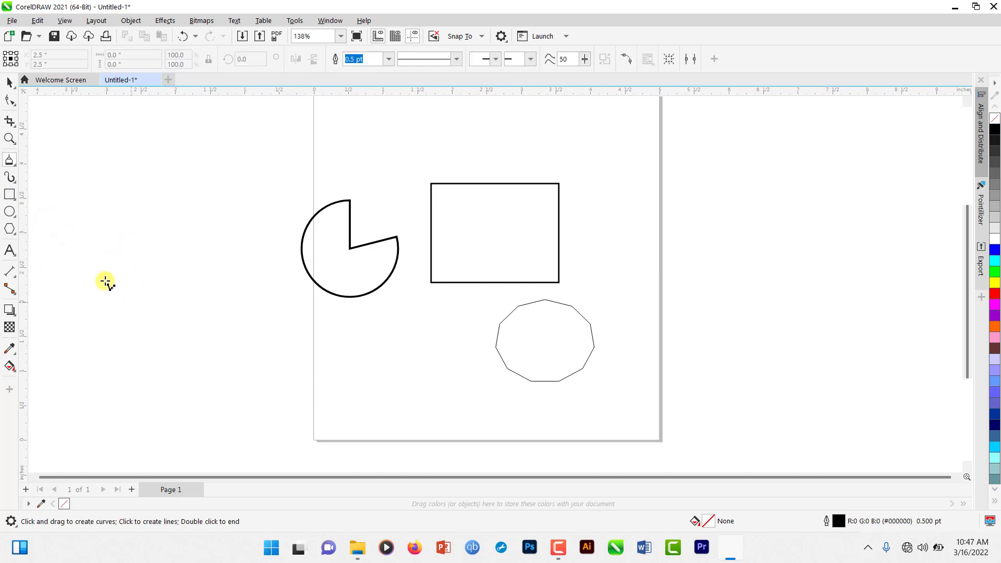
pyautogui.click(77, 272)
pyautogui.click(125, 358)
pyautogui.click(210, 269)
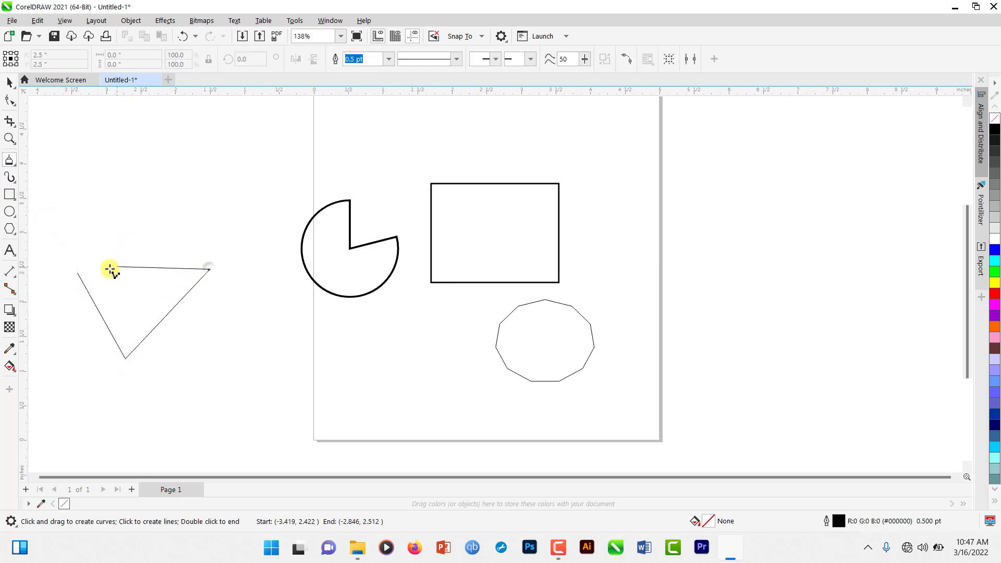
pyautogui.click(77, 272)
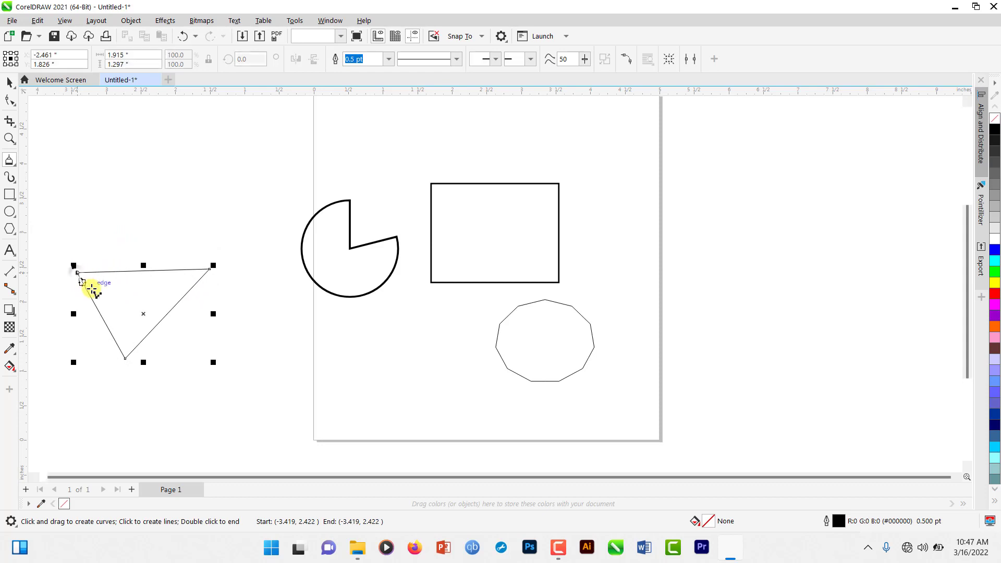
pyautogui.press('space')
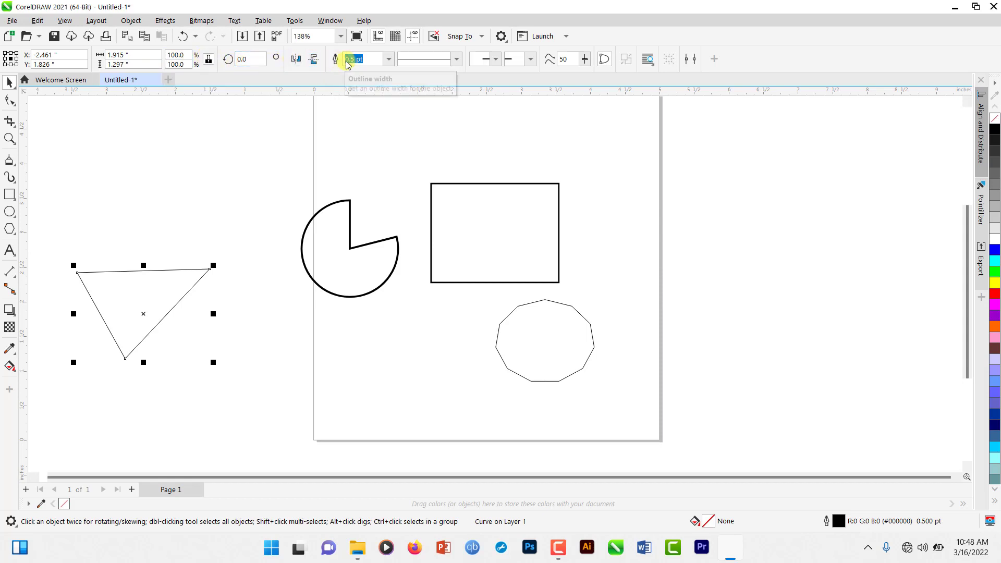
# Step: Set the triangle's outline width to 3.0 pt and give it a dotted line style
pyautogui.click(389, 64)
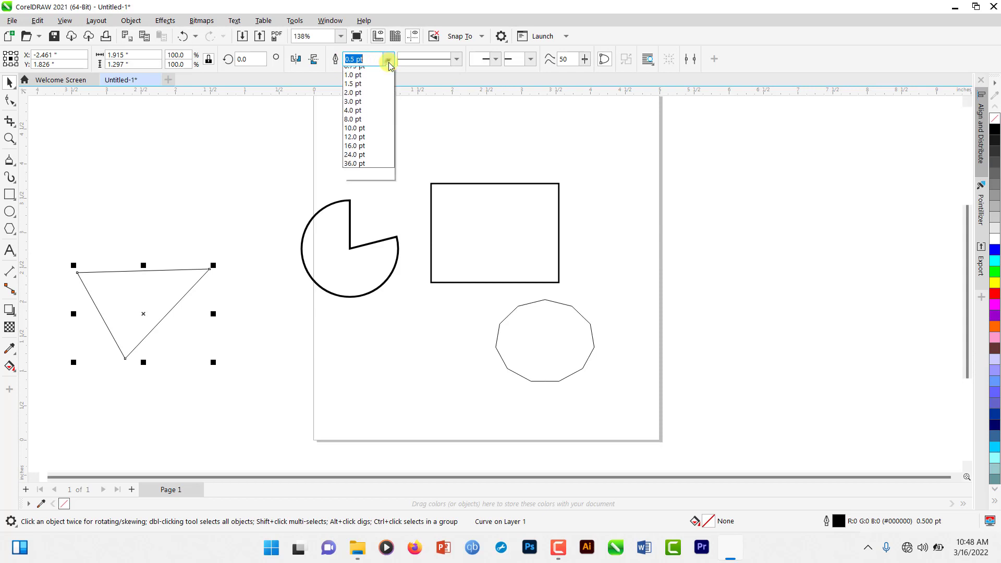
pyautogui.click(363, 131)
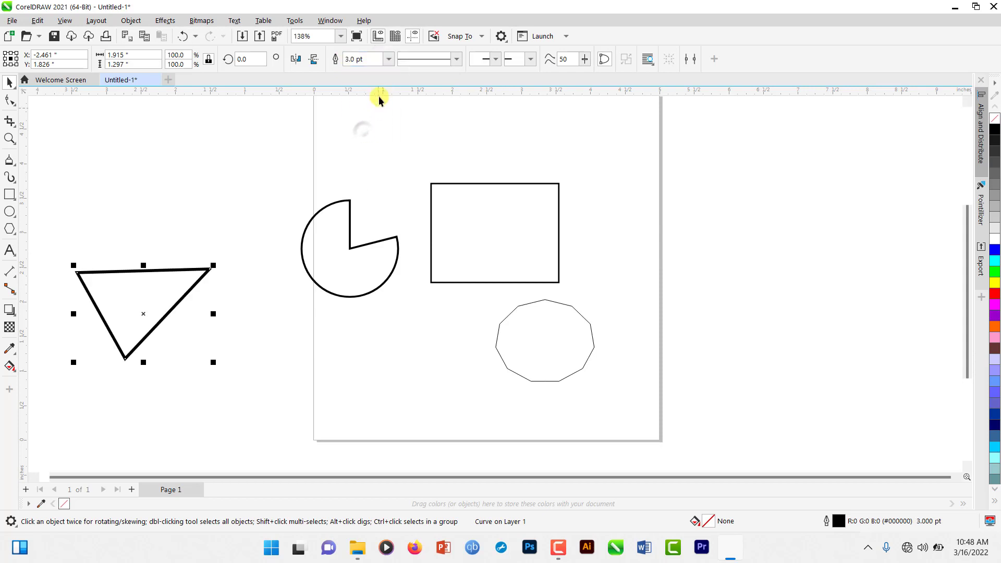
pyautogui.click(457, 59)
pyautogui.click(430, 107)
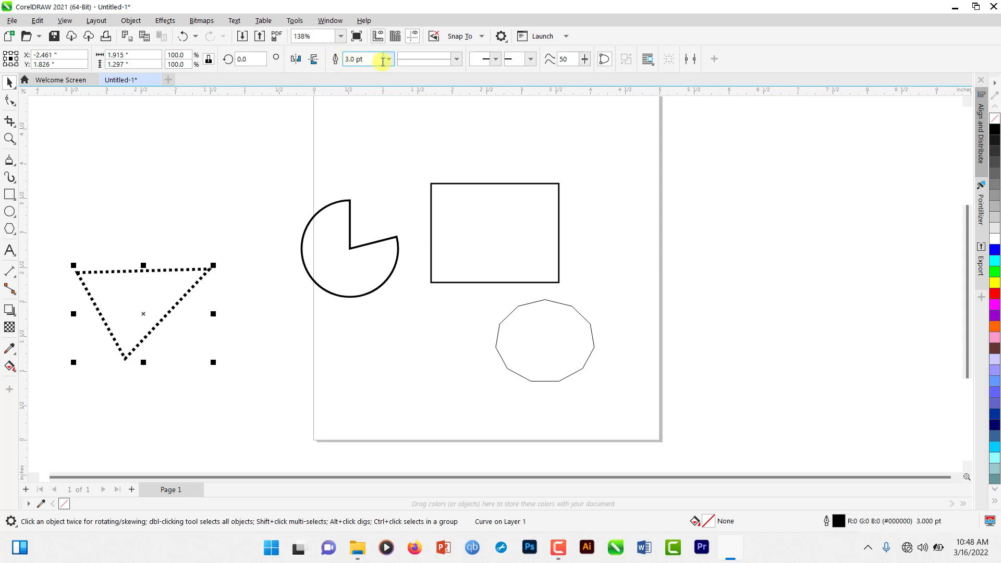
# Step: Move the dotted triangle up beside the pie, to about X -1.248, Y 3.047 inches
pyautogui.click(484, 211)
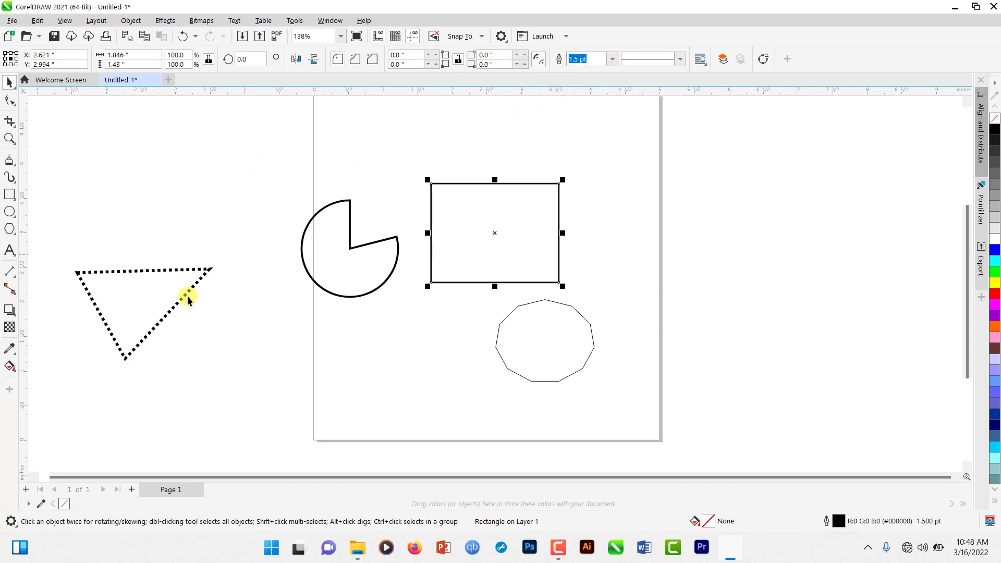
pyautogui.click(152, 269)
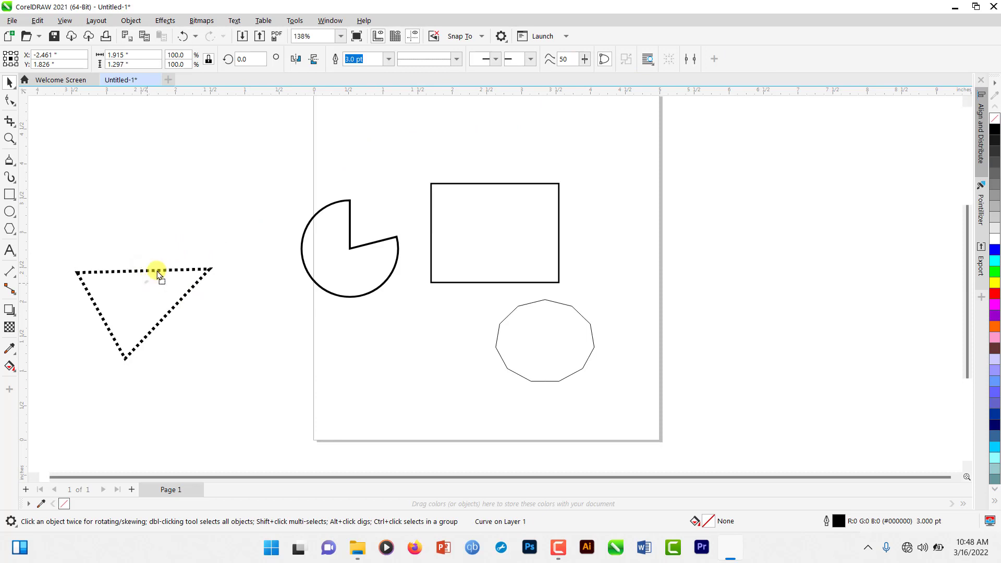
pyautogui.moveTo(157, 271); pyautogui.dragTo(223, 202)
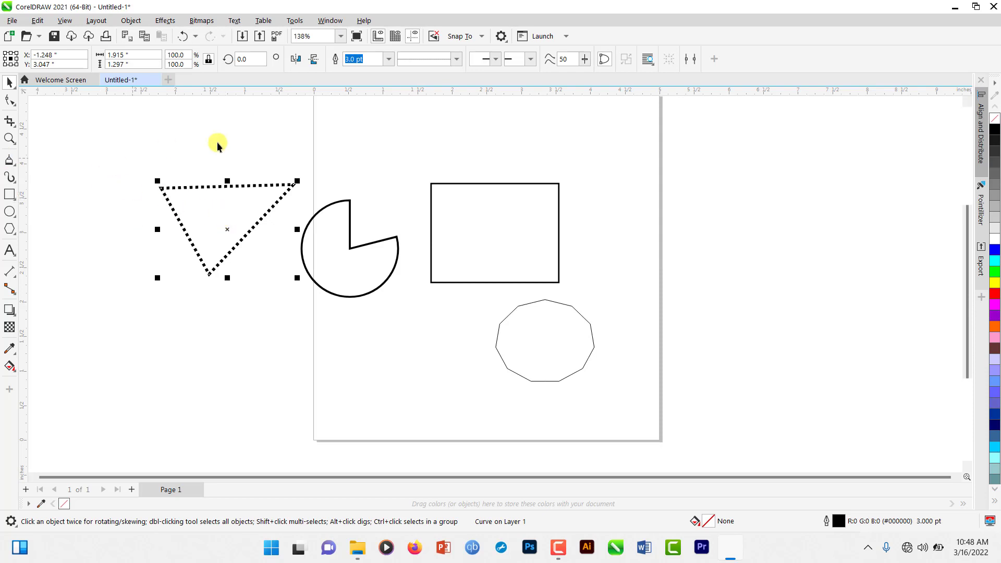
# Step: Return the triangle's outline to a solid line and move it right of the rectangle, to about X 4.992, Y 2.934 inches
pyautogui.click(387, 59)
pyautogui.click(388, 59)
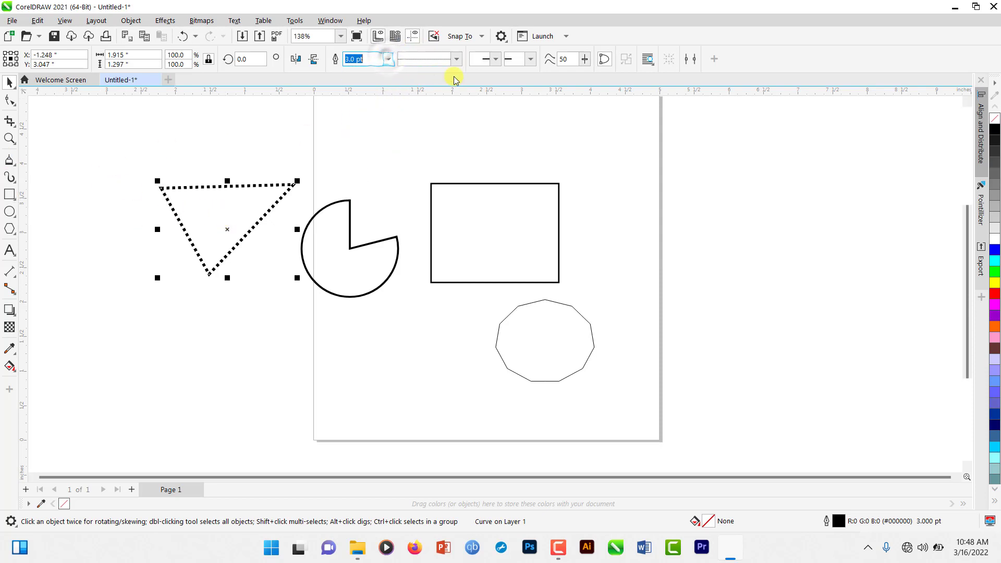
pyautogui.click(457, 59)
pyautogui.click(436, 82)
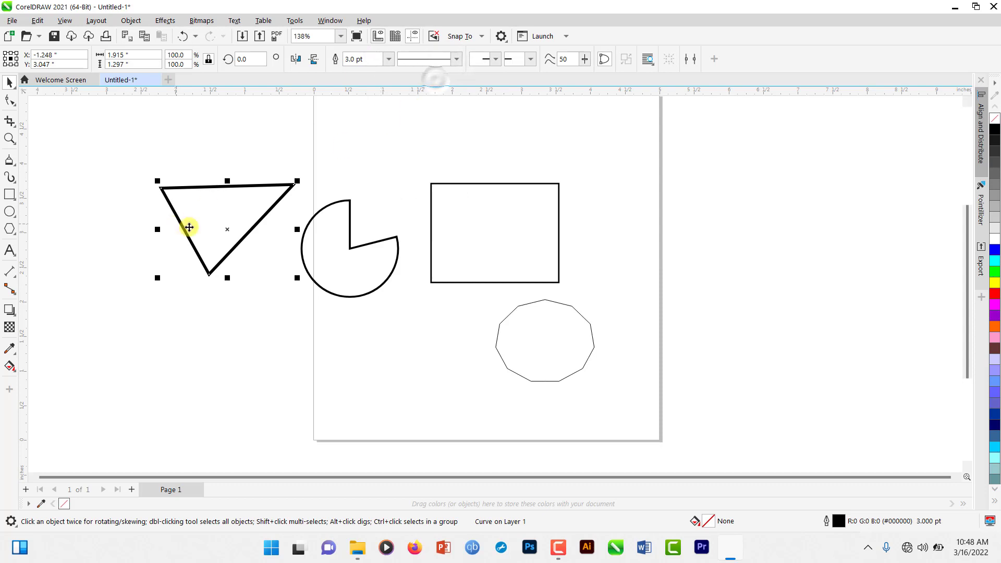
pyautogui.moveTo(227, 215); pyautogui.dragTo(662, 224)
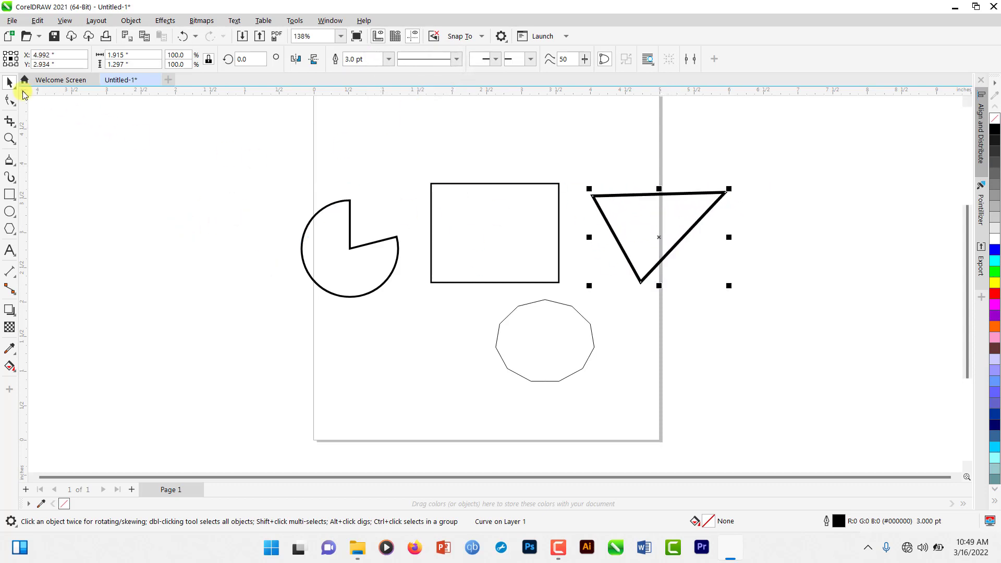
# Step: Stretch the triangle by moving its upper-left node up and slightly left with the Shape tool
pyautogui.click(10, 100)
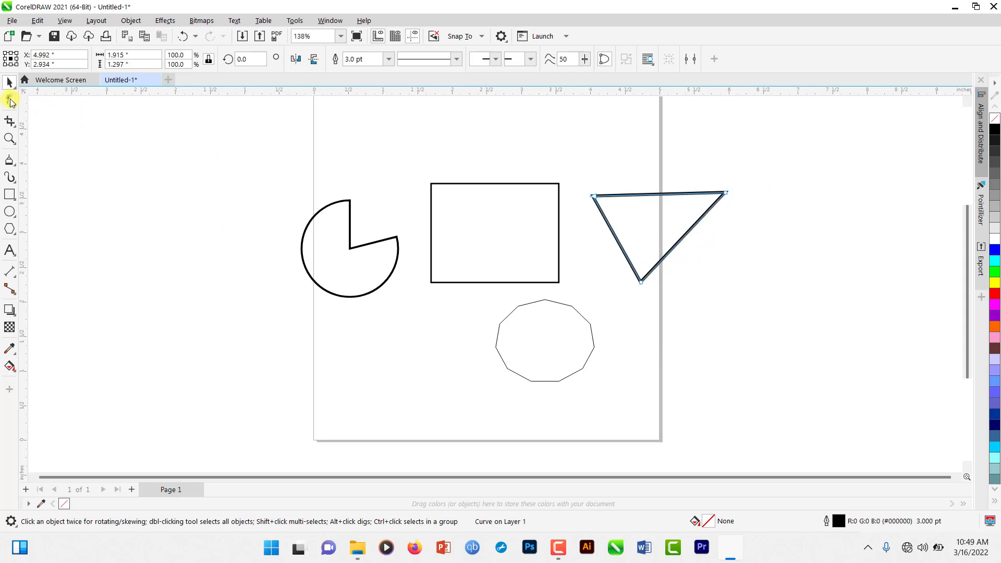
pyautogui.click(641, 281)
pyautogui.click(725, 193)
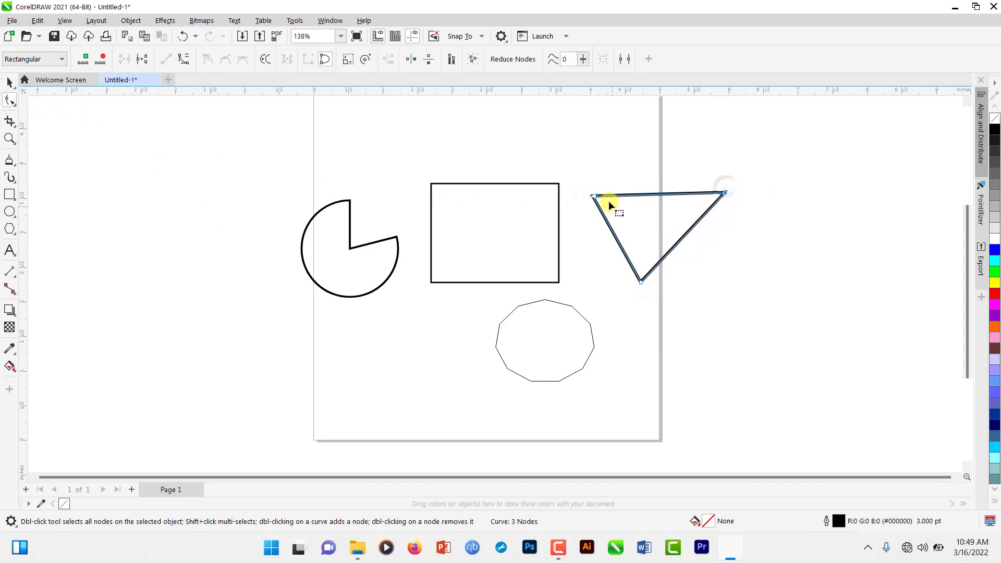
pyautogui.moveTo(594, 198); pyautogui.dragTo(572, 126)
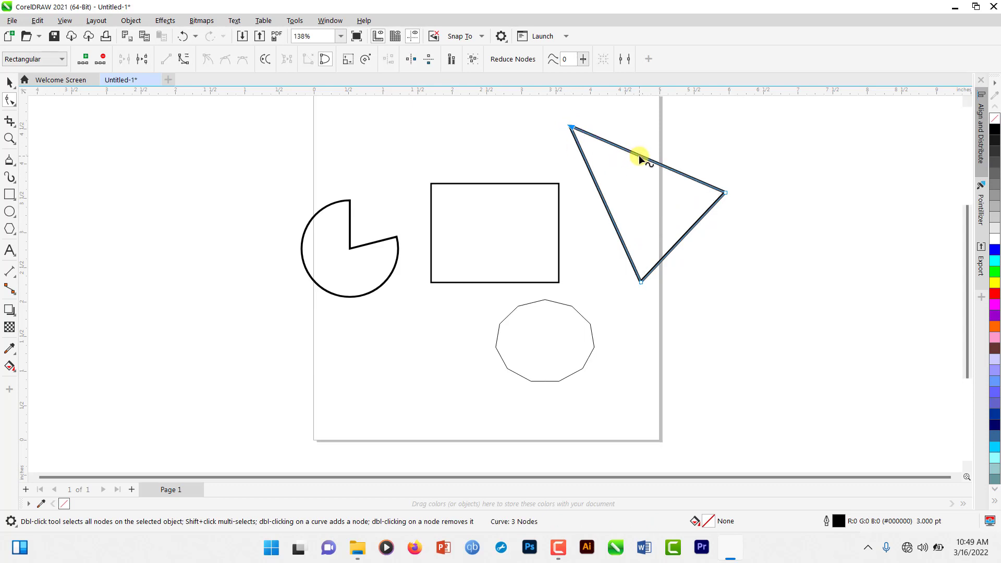
# Step: Add three nodes along the triangle's upper and right edges and pull them into a jagged zigzag outline
pyautogui.doubleClick(640, 159)
pyautogui.moveTo(640, 159); pyautogui.dragTo(645, 236)
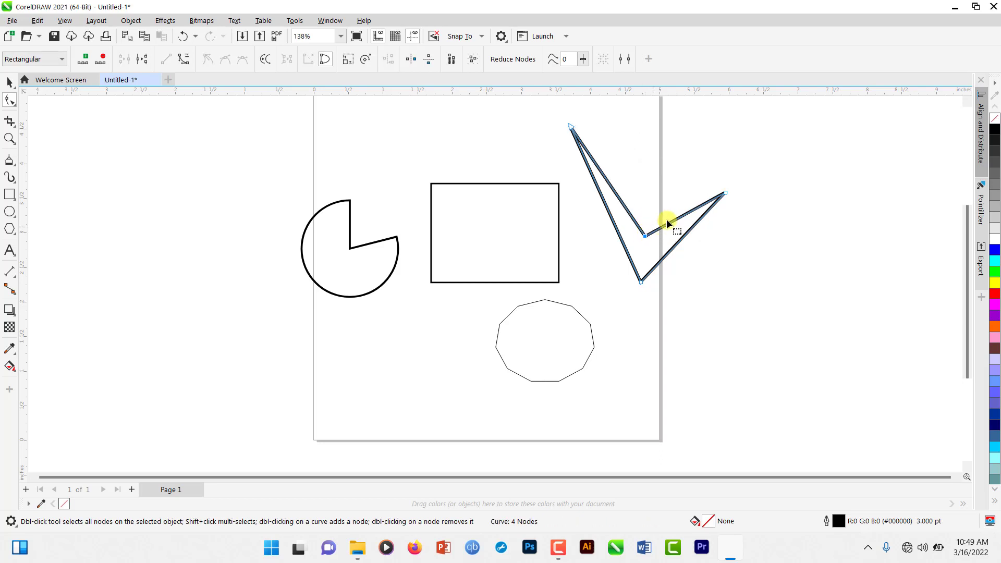
pyautogui.doubleClick(670, 220)
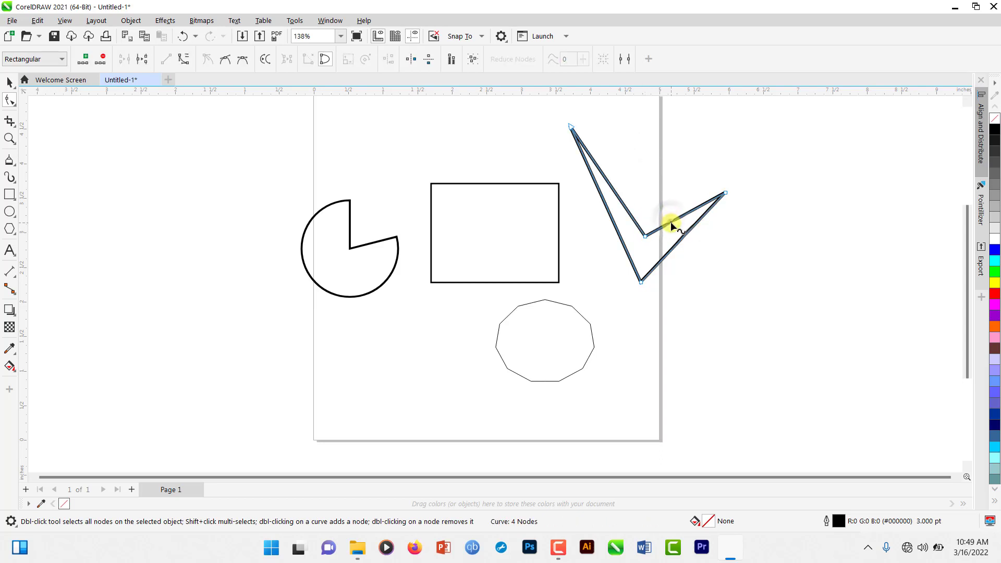
pyautogui.moveTo(671, 221); pyautogui.dragTo(647, 138)
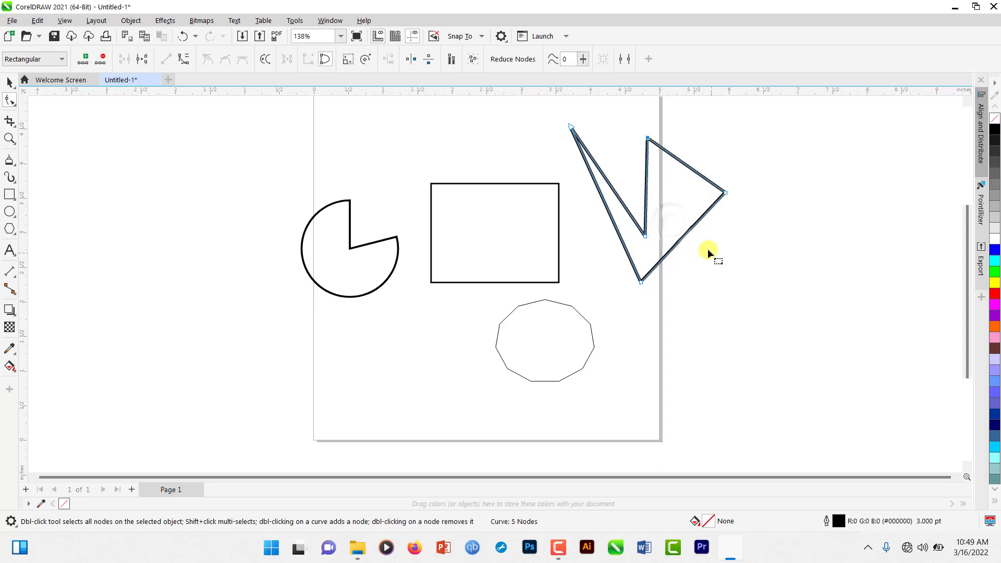
pyautogui.doubleClick(683, 233)
pyautogui.moveTo(683, 233); pyautogui.dragTo(669, 178)
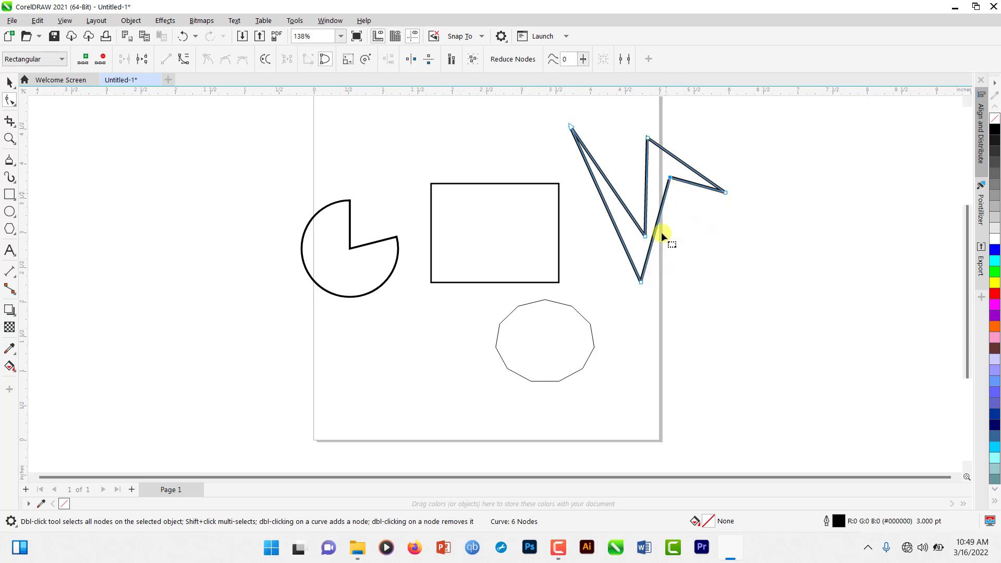
# Step: Fine-tune the zigzag by moving its lowest node, its upper-left tip and its inner valley node
pyautogui.moveTo(642, 281); pyautogui.dragTo(665, 298)
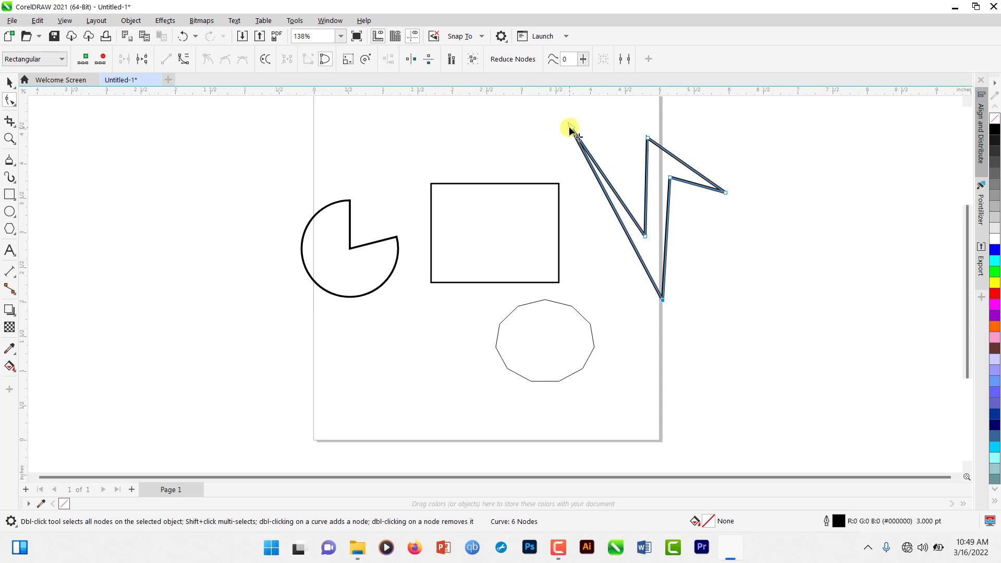
pyautogui.moveTo(569, 126); pyautogui.dragTo(560, 124)
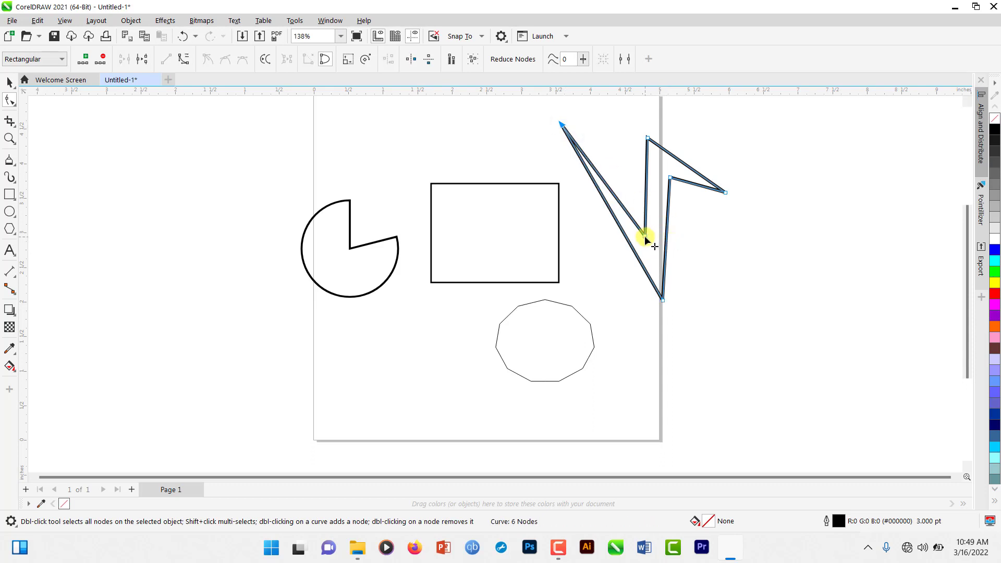
pyautogui.moveTo(644, 237); pyautogui.dragTo(643, 226)
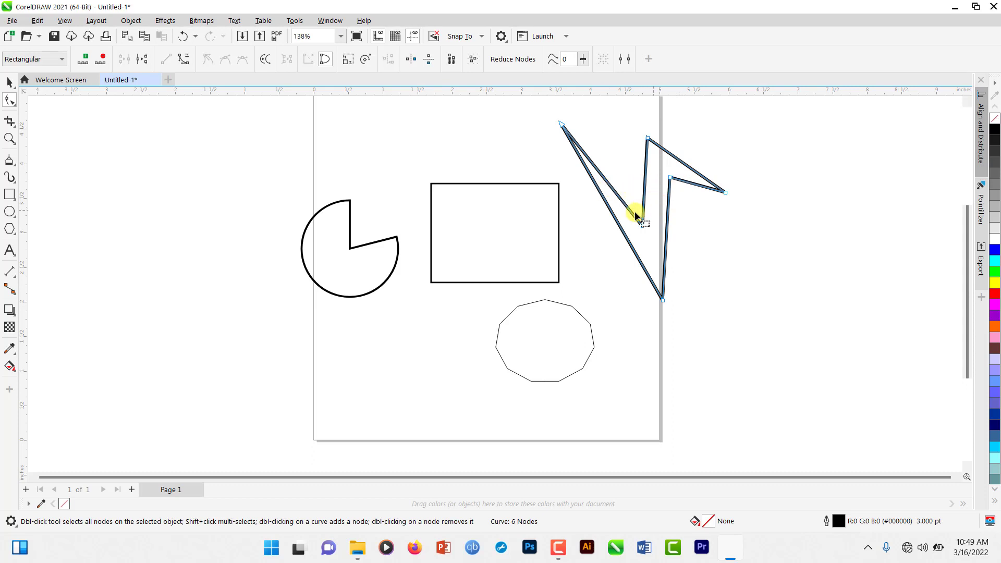
# Step: Add two nodes on the zigzag's long left edge, pulling one down to the polygon and the other slightly left
pyautogui.doubleClick(594, 181)
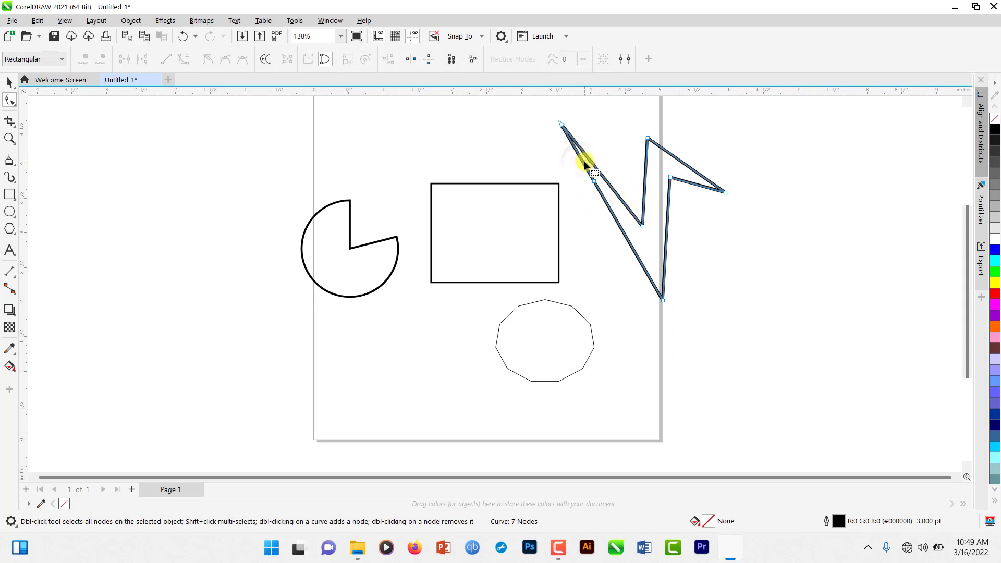
pyautogui.doubleClick(583, 162)
pyautogui.moveTo(582, 161); pyautogui.dragTo(513, 311)
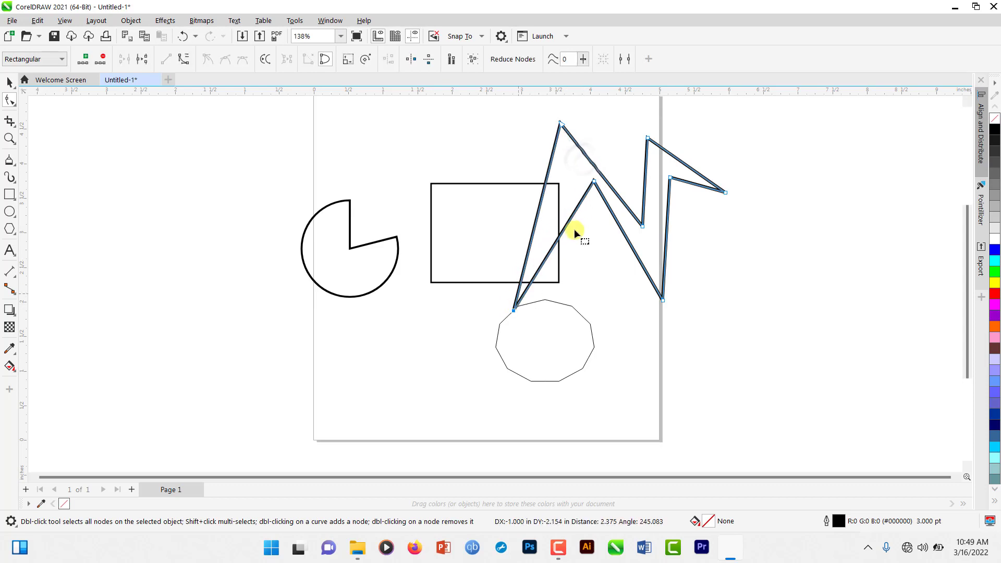
pyautogui.click(594, 183)
pyautogui.moveTo(595, 181); pyautogui.dragTo(569, 179)
# Step: Move the whole zigzag shape to the left of the pie, to about X -1.674, Y 2.704 inches
pyautogui.press('space')
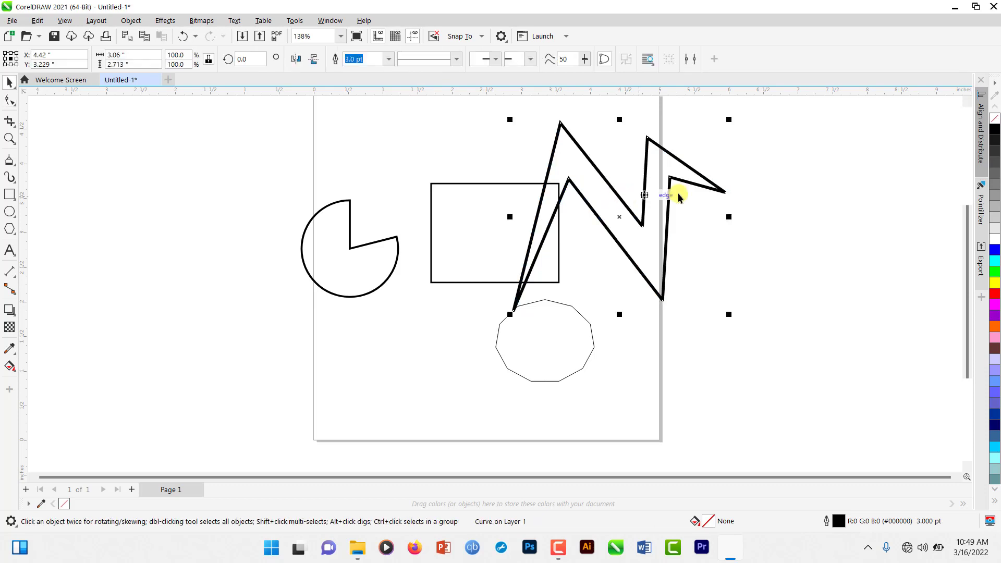
pyautogui.press('Escape')
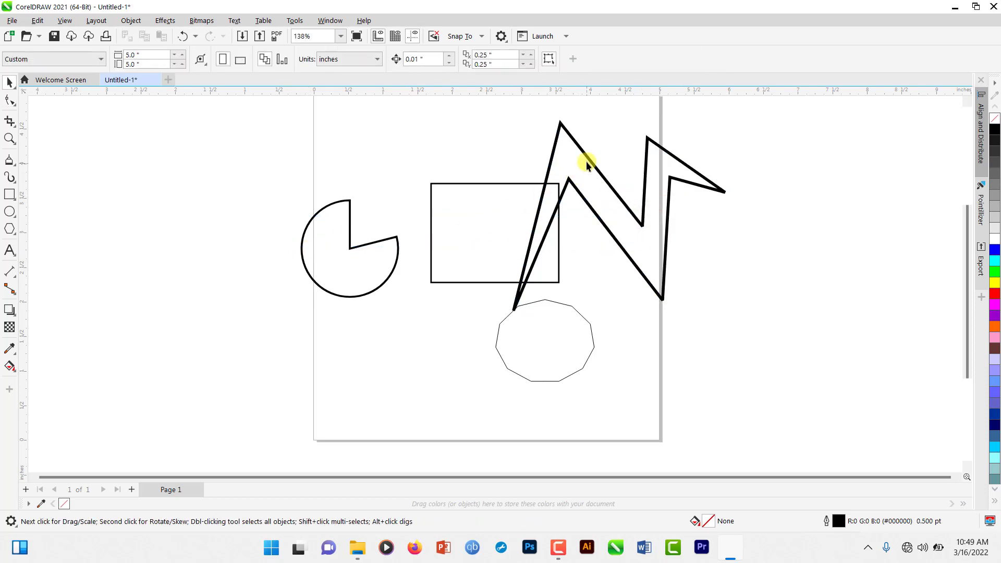
pyautogui.moveTo(588, 159); pyautogui.dragTo(166, 195)
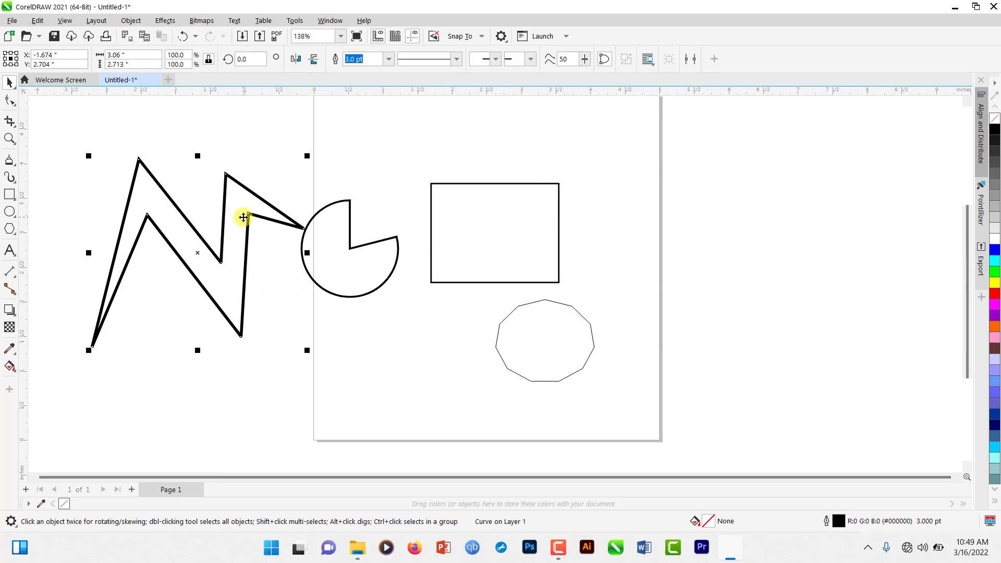
# Step: Reshape the zigzag's right arm into an M leg by moving its outer peak, inner peak and end tip nodes
pyautogui.press('space')
pyautogui.moveTo(226, 174); pyautogui.dragTo(265, 163)
pyautogui.moveTo(248, 214); pyautogui.dragTo(266, 199)
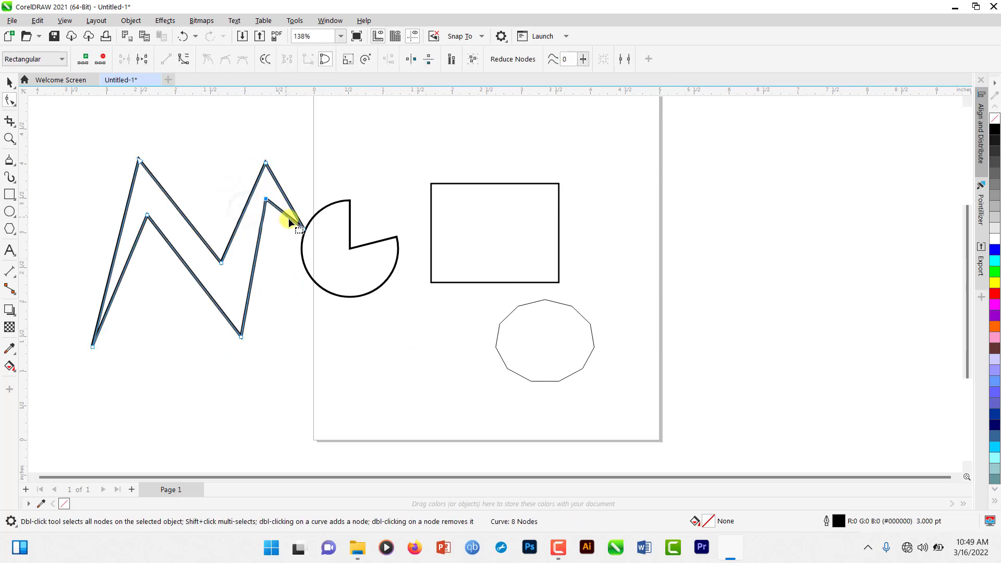
pyautogui.moveTo(301, 227); pyautogui.dragTo(305, 303)
pyautogui.moveTo(265, 199); pyautogui.dragTo(263, 220)
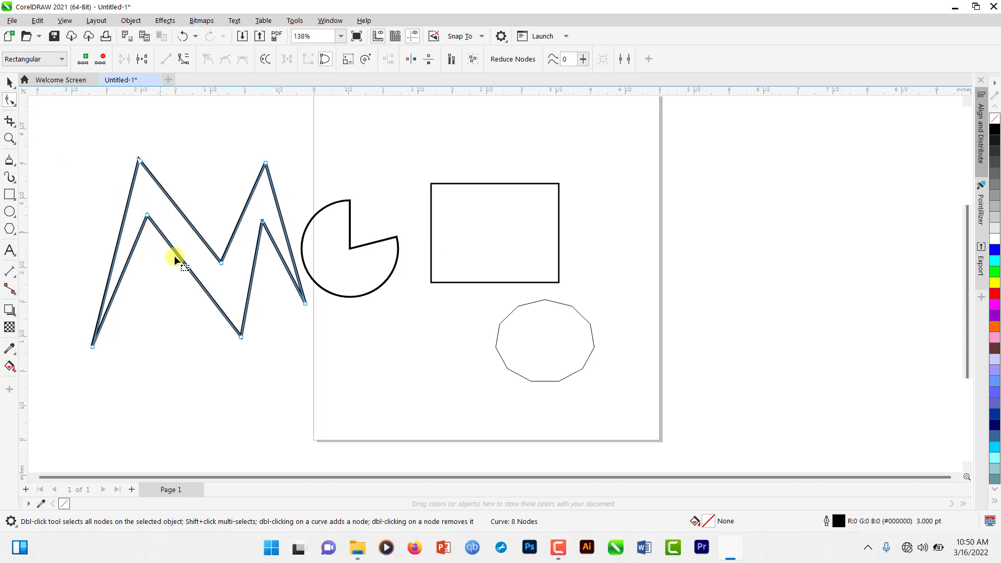
# Step: Even out the M shape by moving its two middle valley nodes, both inner peaks and the left outer peak
pyautogui.moveTo(240, 337); pyautogui.dragTo(210, 334)
pyautogui.moveTo(218, 259); pyautogui.dragTo(208, 263)
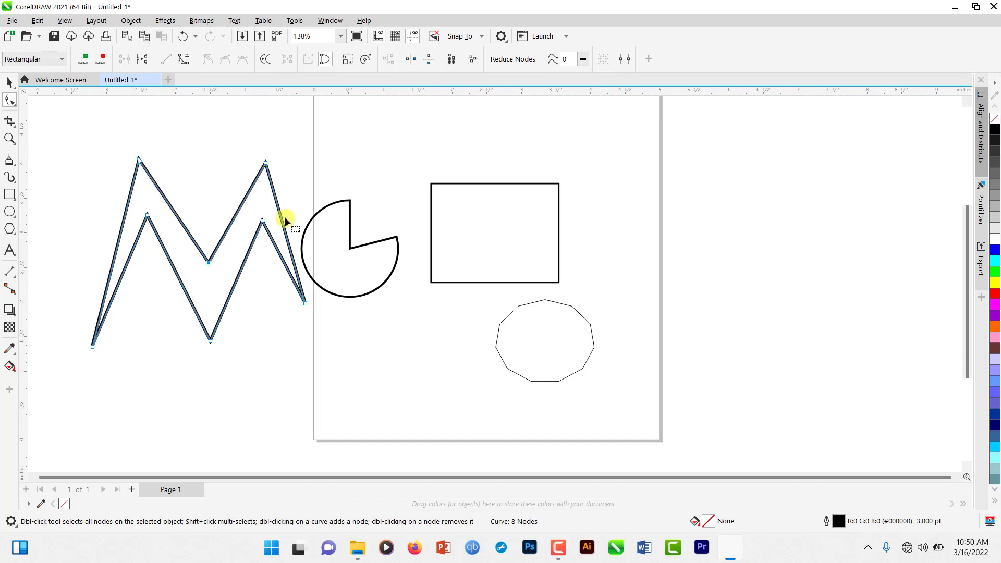
pyautogui.moveTo(263, 220); pyautogui.dragTo(255, 238)
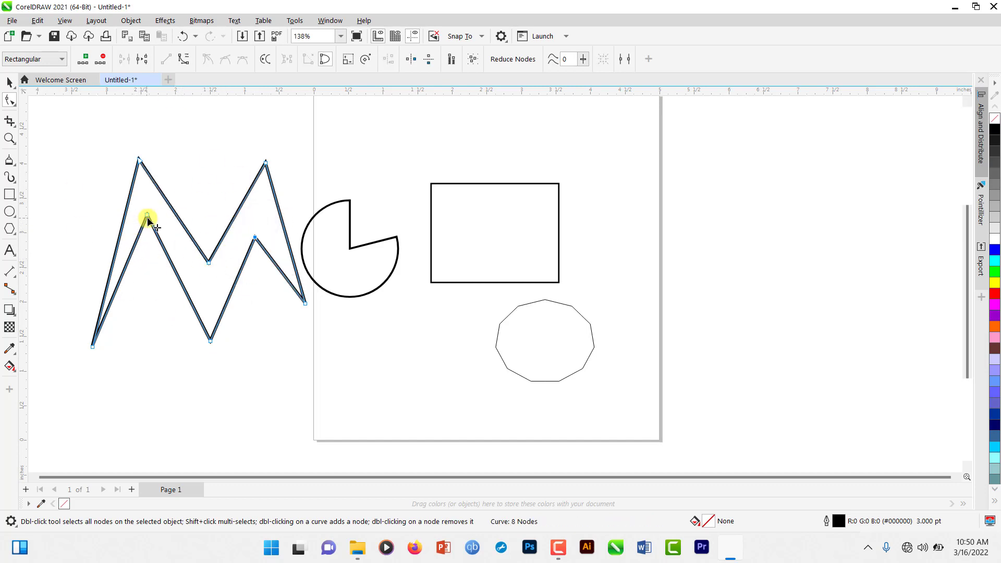
pyautogui.moveTo(147, 217); pyautogui.dragTo(156, 233)
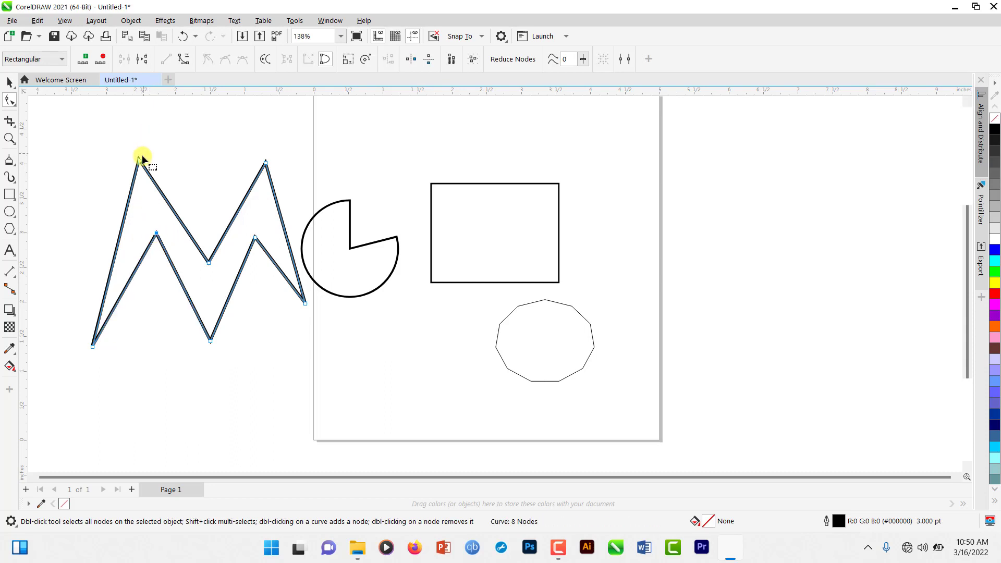
pyautogui.moveTo(139, 158); pyautogui.dragTo(159, 178)
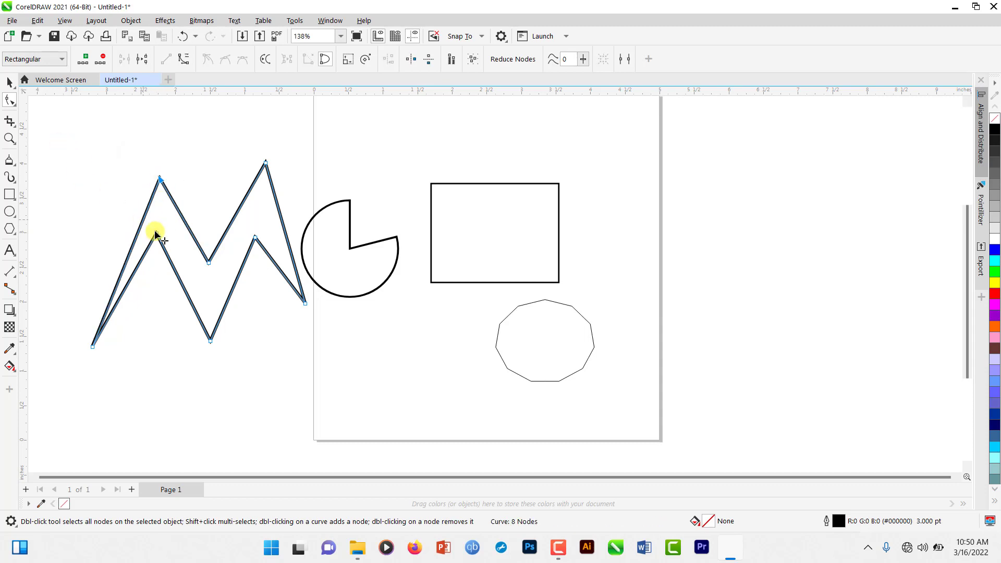
# Step: Lower the M's upper and lower middle valley nodes and move the whole shape to about X -1.62, Y 2.381 inches
pyautogui.moveTo(209, 261); pyautogui.dragTo(210, 268)
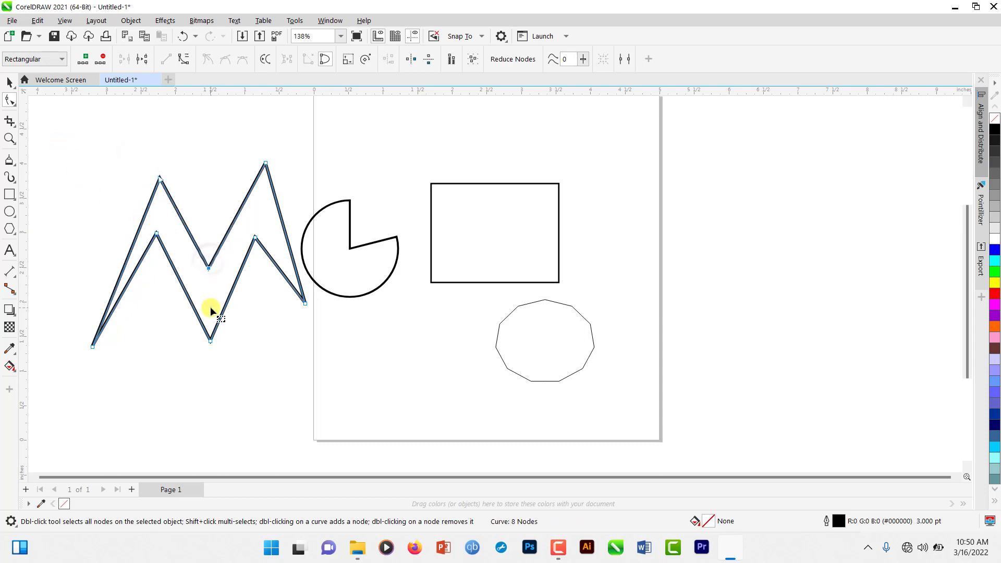
pyautogui.moveTo(211, 340); pyautogui.dragTo(212, 358)
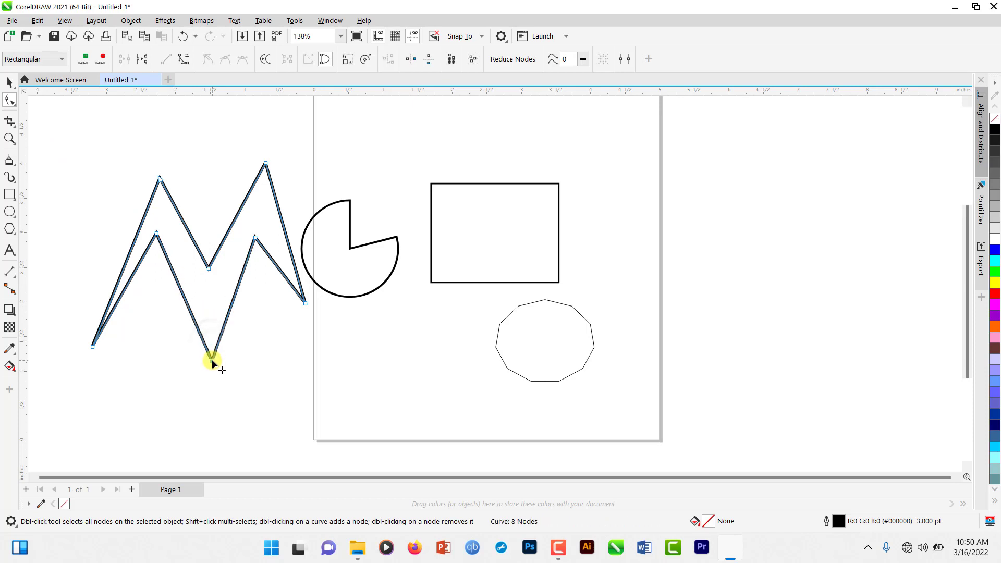
pyautogui.press('space')
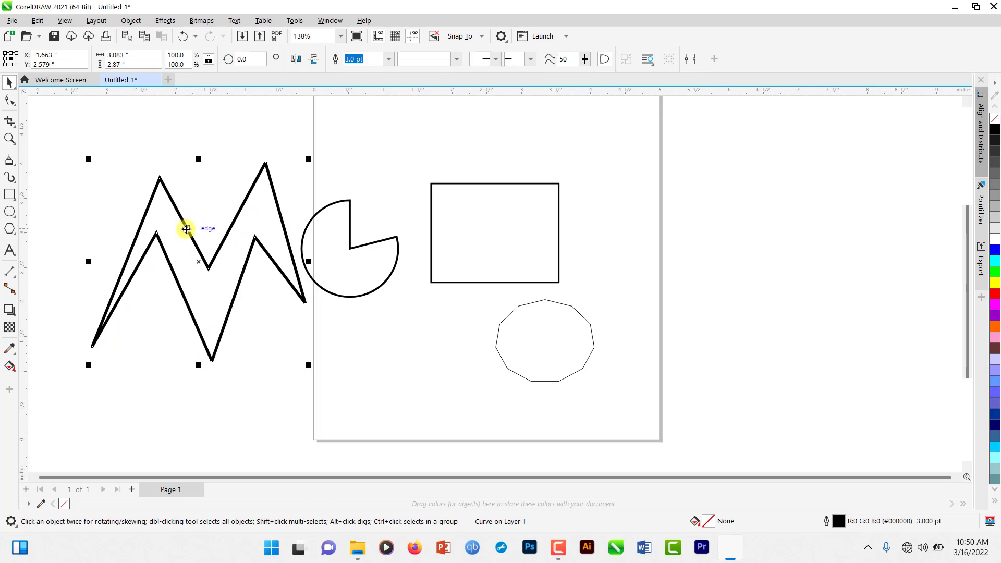
pyautogui.moveTo(186, 230)
pyautogui.mouseDown()
pyautogui.moveTo(189, 252)
pyautogui.moveTo(190, 242)
pyautogui.mouseUp()
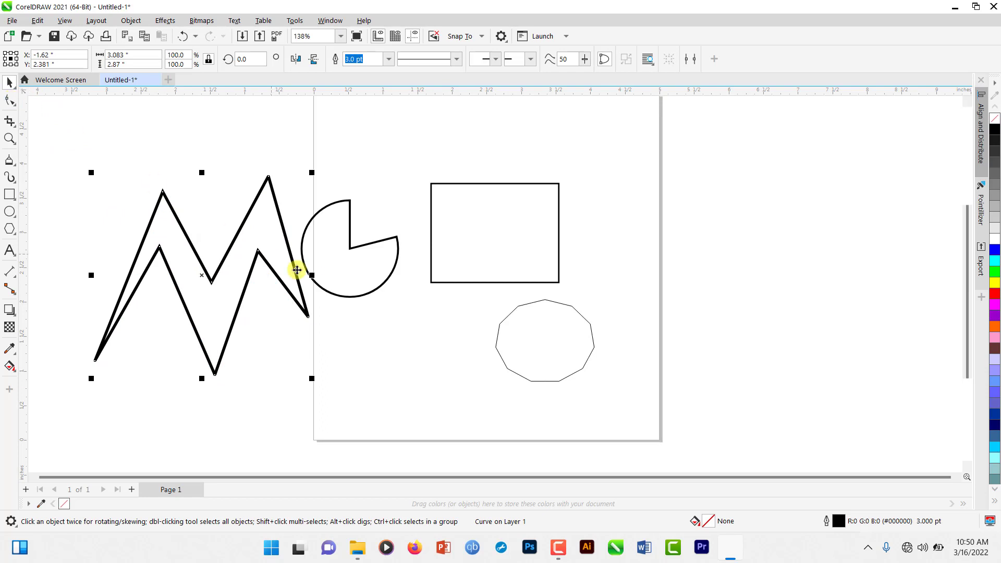
# Step: Shift the M's right inner peak node slightly down and to the right
pyautogui.doubleClick(256, 260)
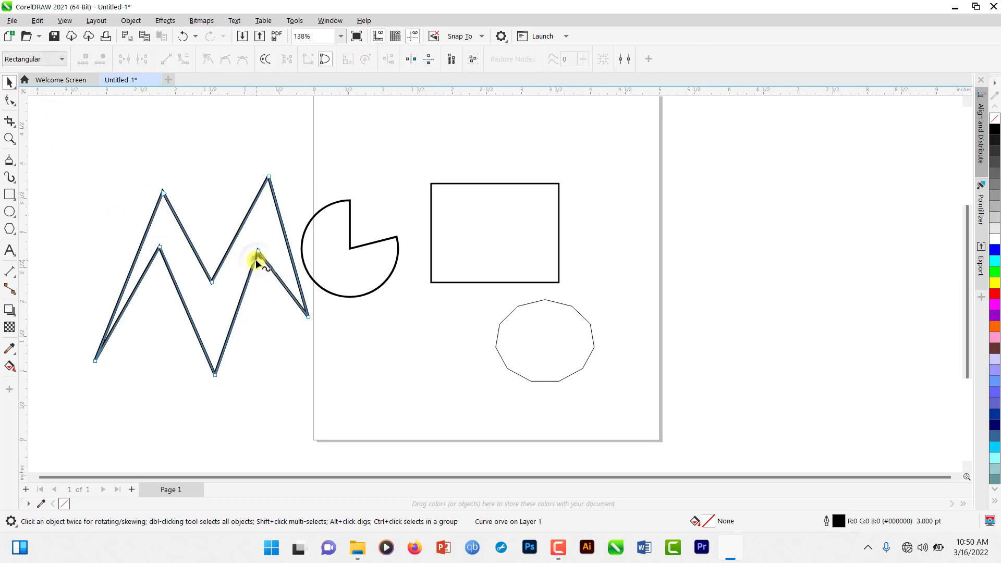
pyautogui.moveTo(257, 252); pyautogui.dragTo(263, 257)
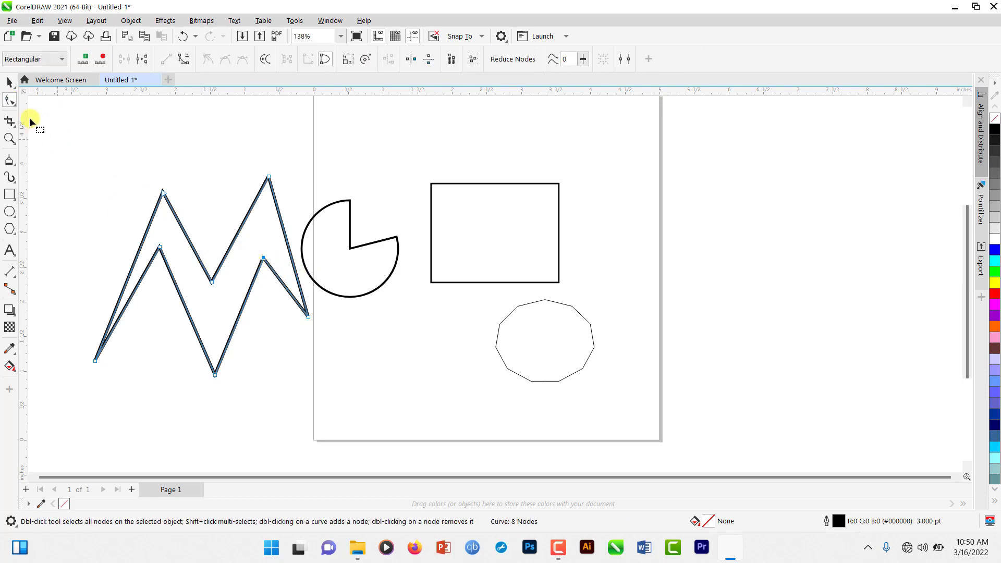
pyautogui.click(8, 83)
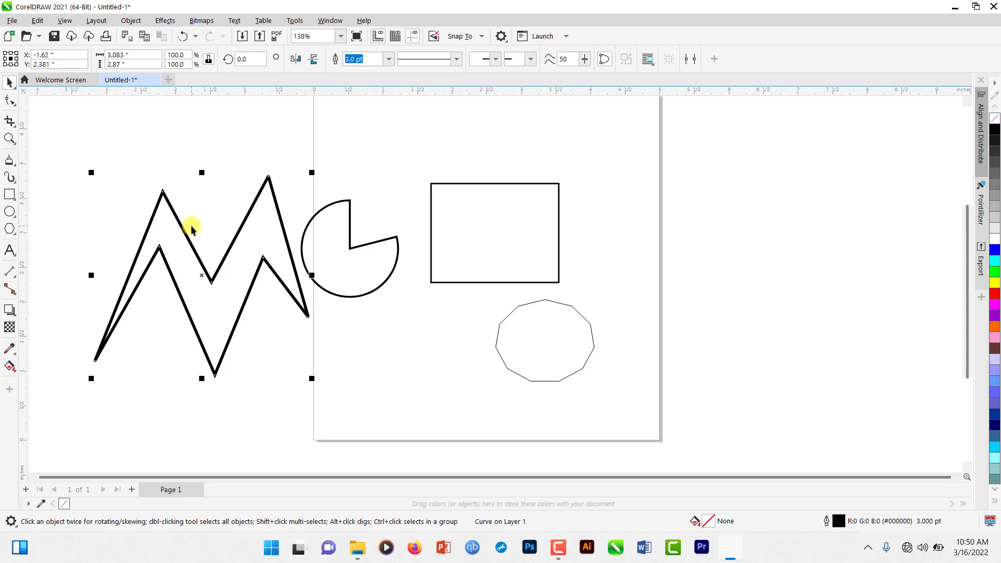
# Step: Draw a five-pointed star about 1.76 by 1.75 inches across the page's right edge
pyautogui.click(467, 223)
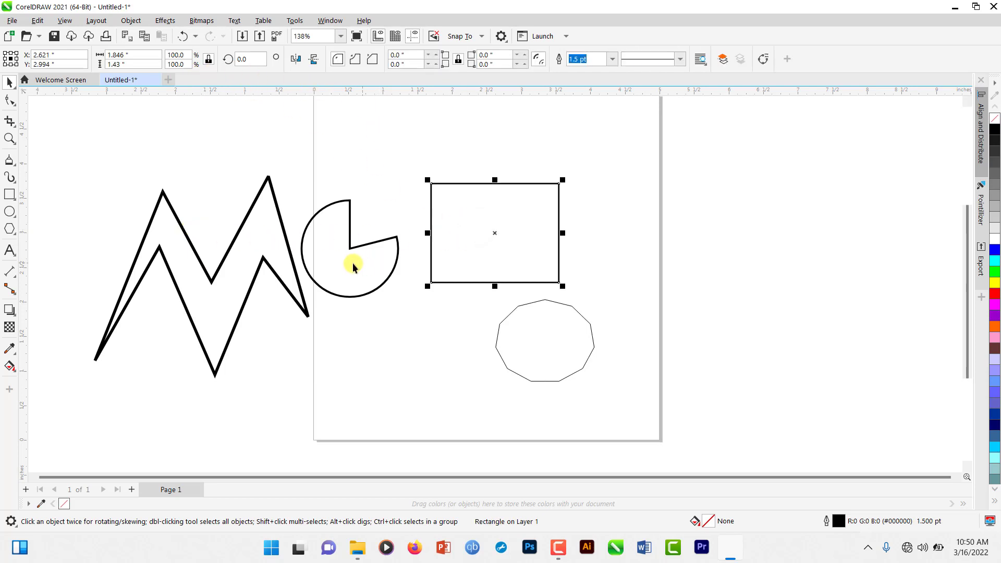
pyautogui.click(16, 237)
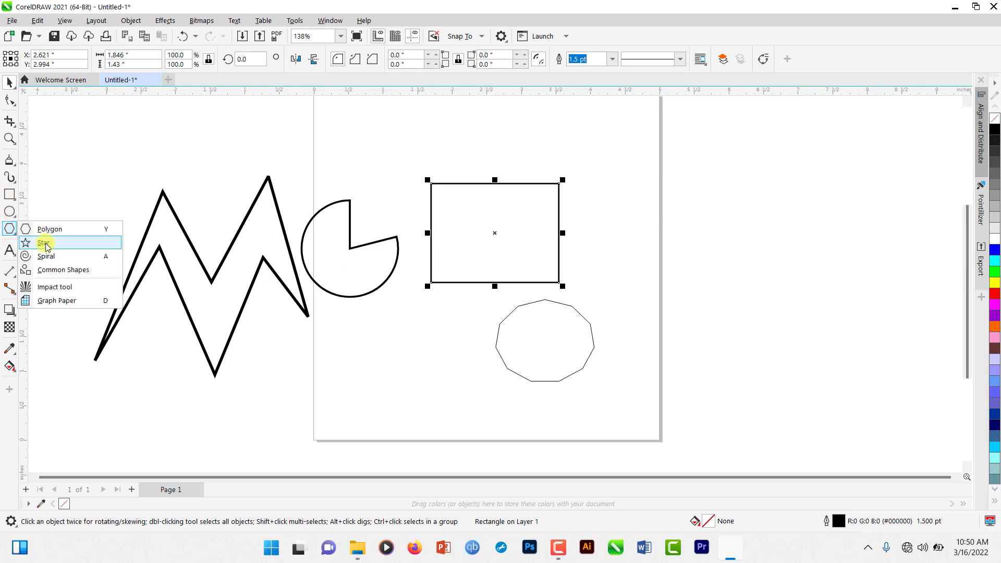
pyautogui.click(37, 242)
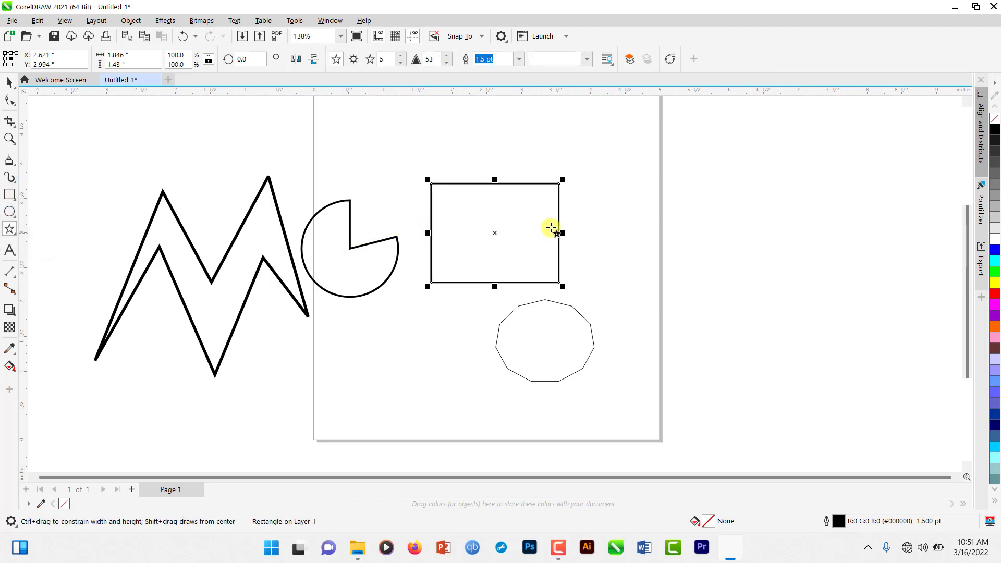
pyautogui.moveTo(621, 222); pyautogui.dragTo(751, 350)
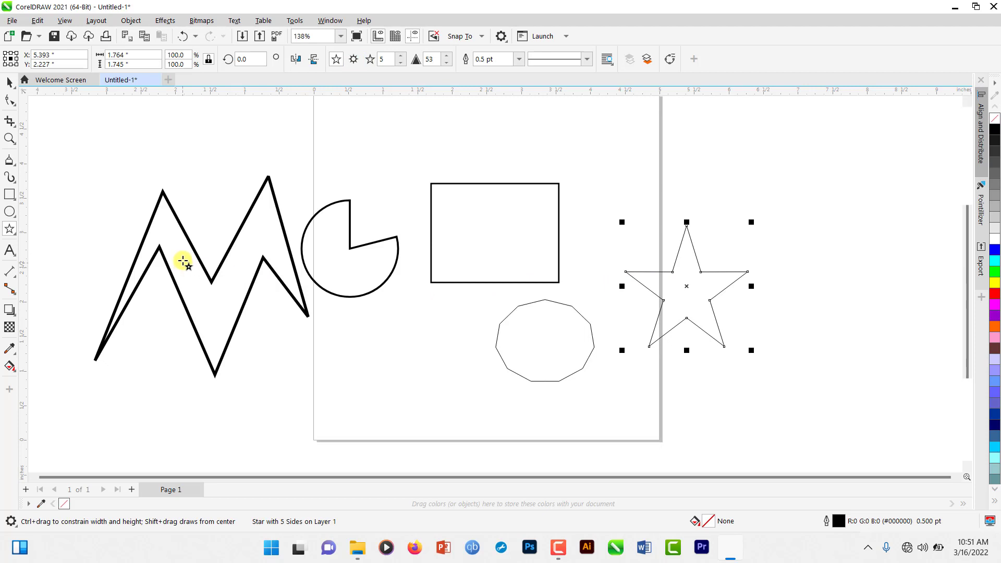
# Step: Move the star up and slightly left, to about X 5.144, Y 3.026 inches
pyautogui.click(15, 235)
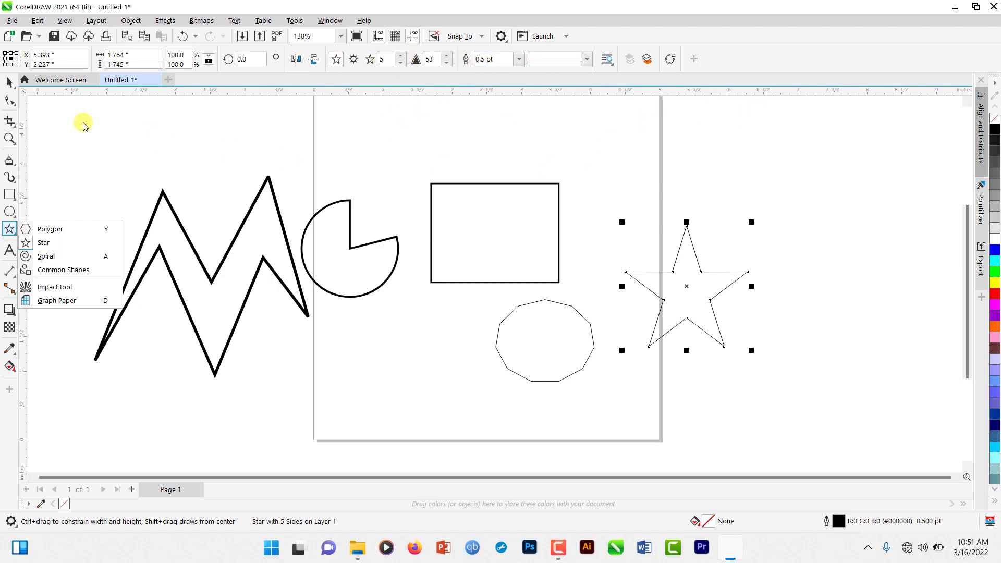
pyautogui.click(7, 81)
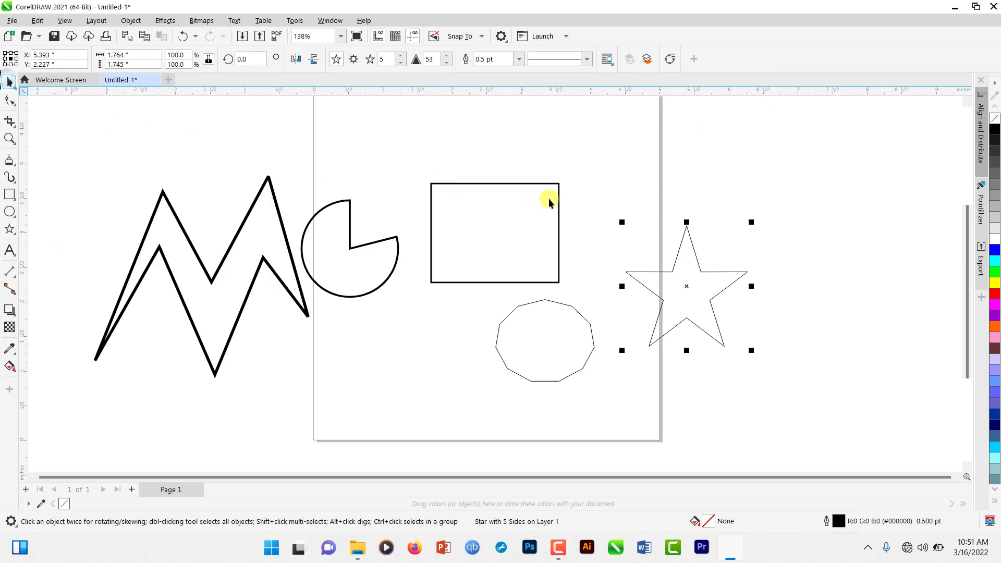
pyautogui.moveTo(685, 279); pyautogui.dragTo(668, 222)
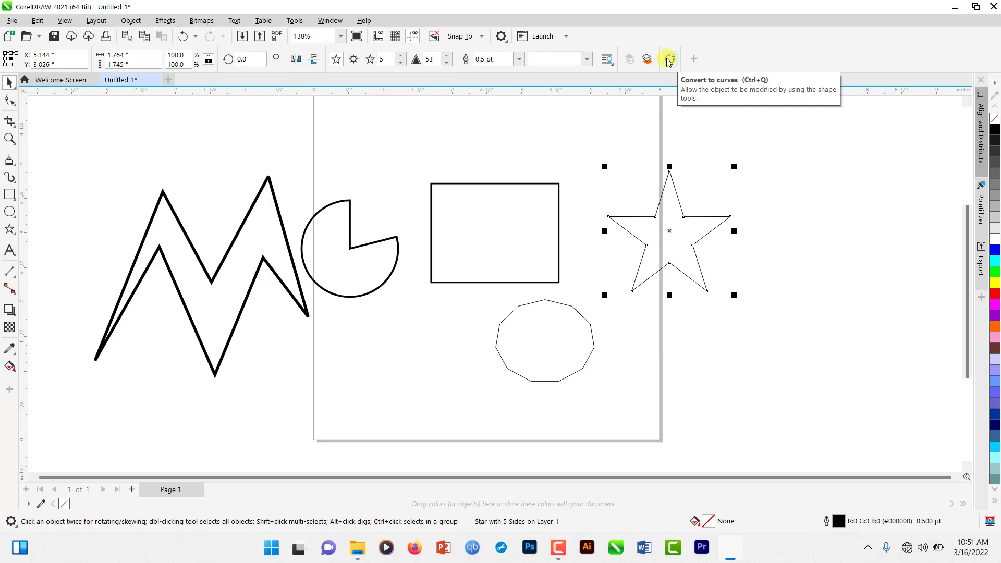
# Step: Compare whether converting to curves is offered for the rectangle, polygon, pie and M shape
pyautogui.click(506, 223)
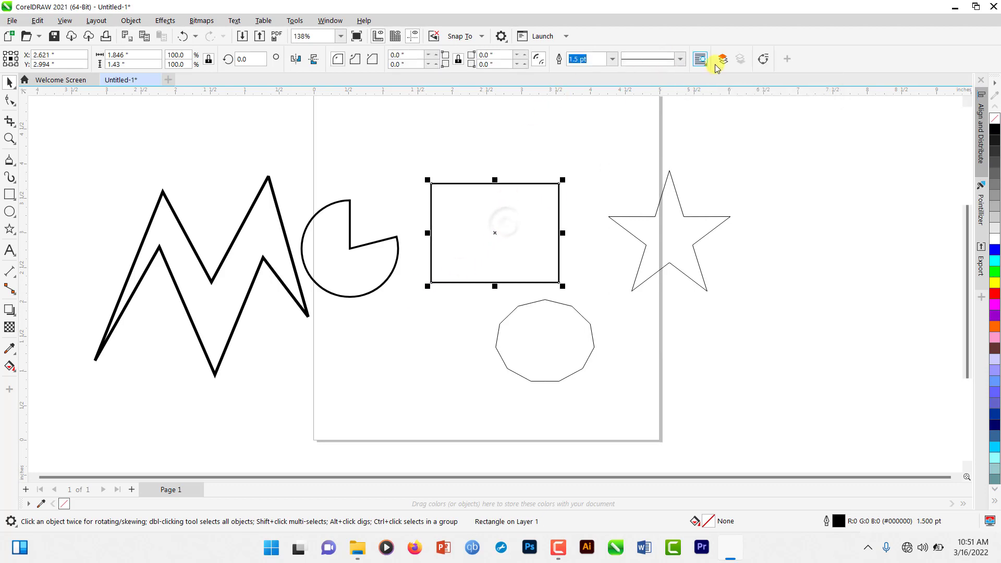
pyautogui.click(527, 351)
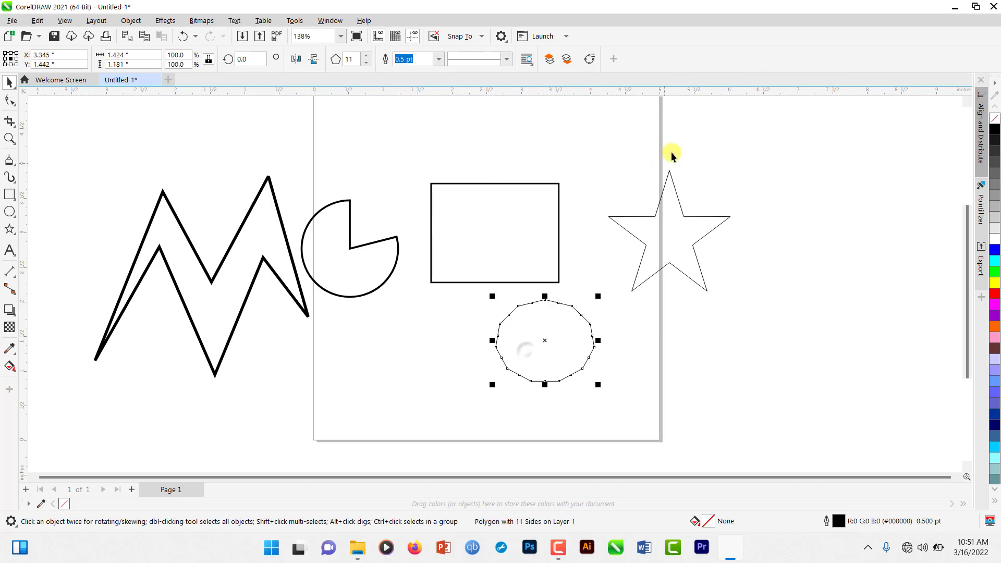
pyautogui.click(339, 293)
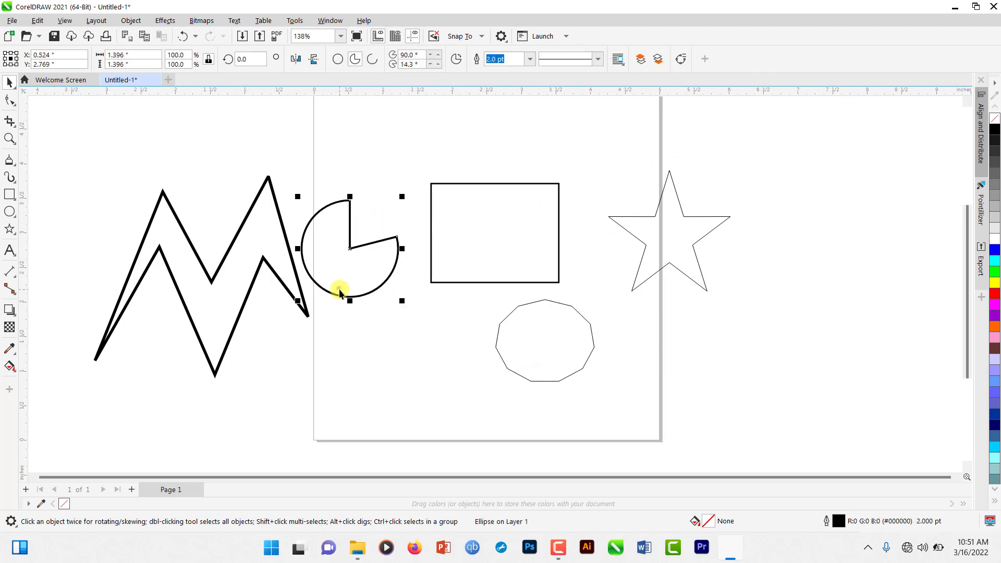
pyautogui.click(259, 234)
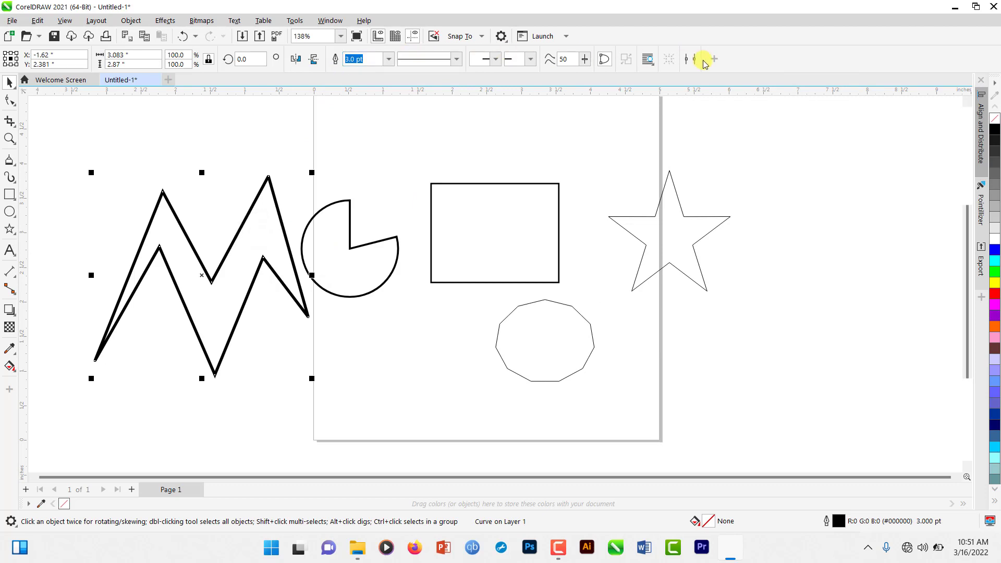
# Step: Set the star to 6 points and move it to about X 5.378, Y 2.914 inches
pyautogui.click(652, 265)
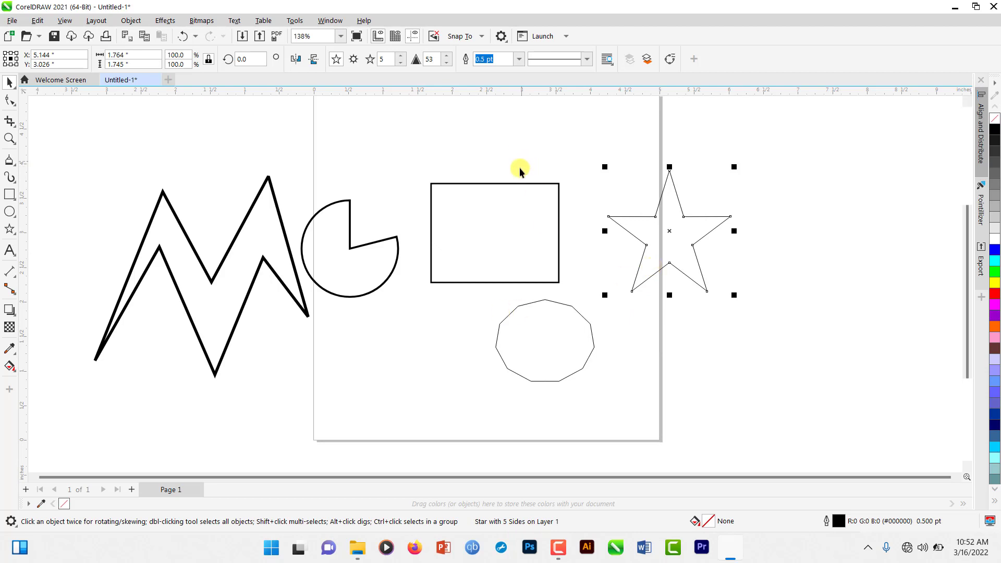
pyautogui.click(401, 57)
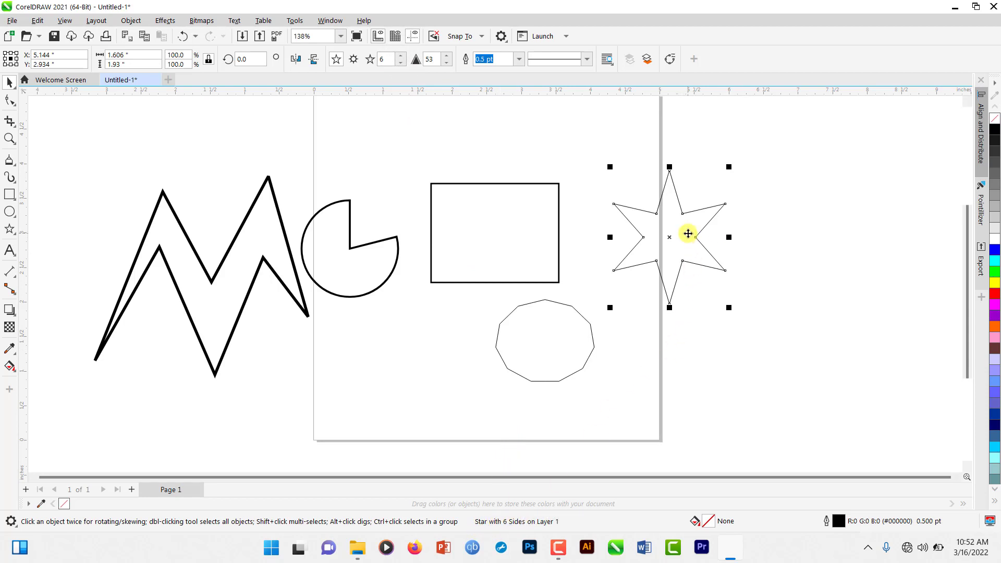
pyautogui.moveTo(688, 233); pyautogui.dragTo(703, 235)
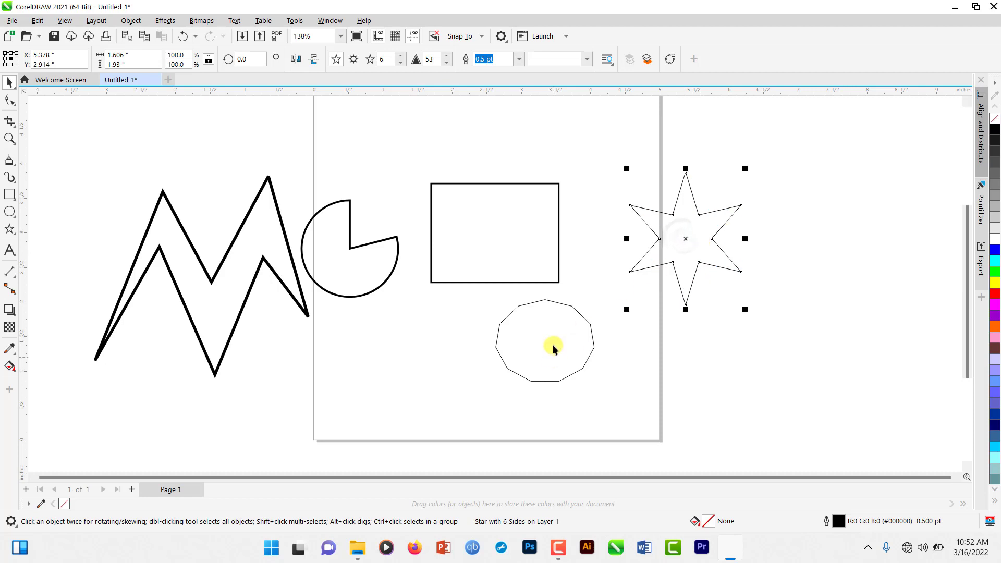
# Step: Check the object type reported for the polygon, rectangle, pie and M shape
pyautogui.click(552, 332)
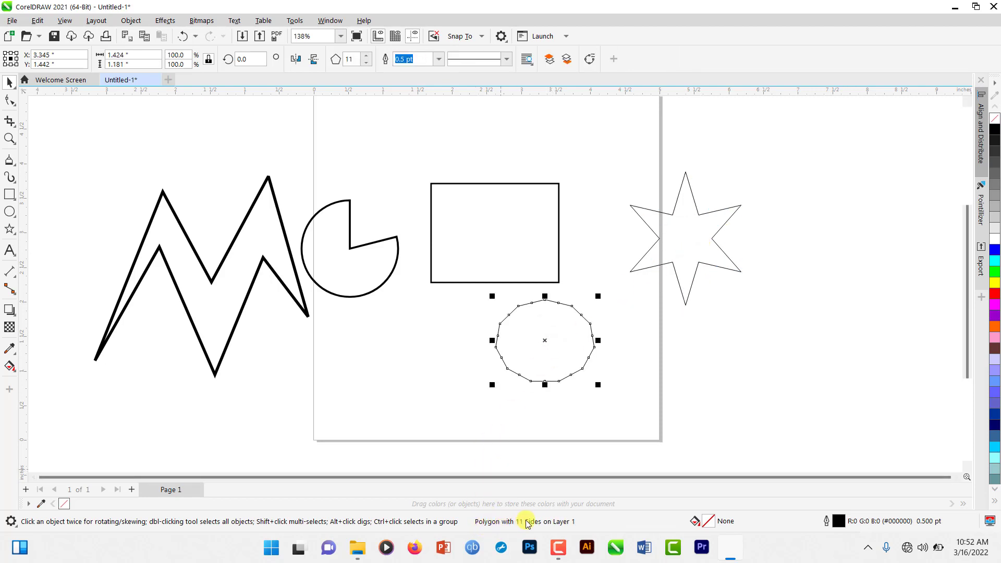
pyautogui.click(500, 211)
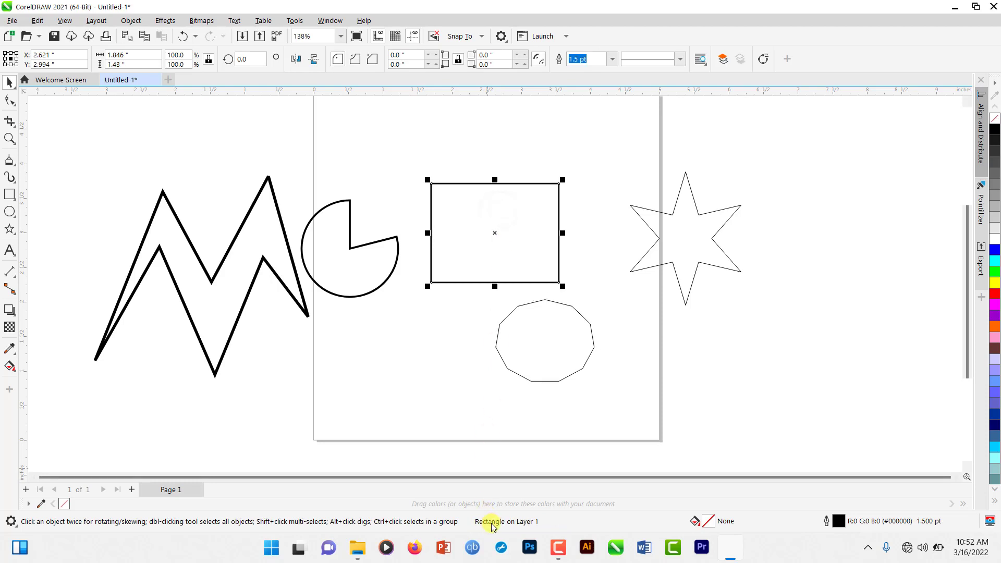
pyautogui.click(342, 252)
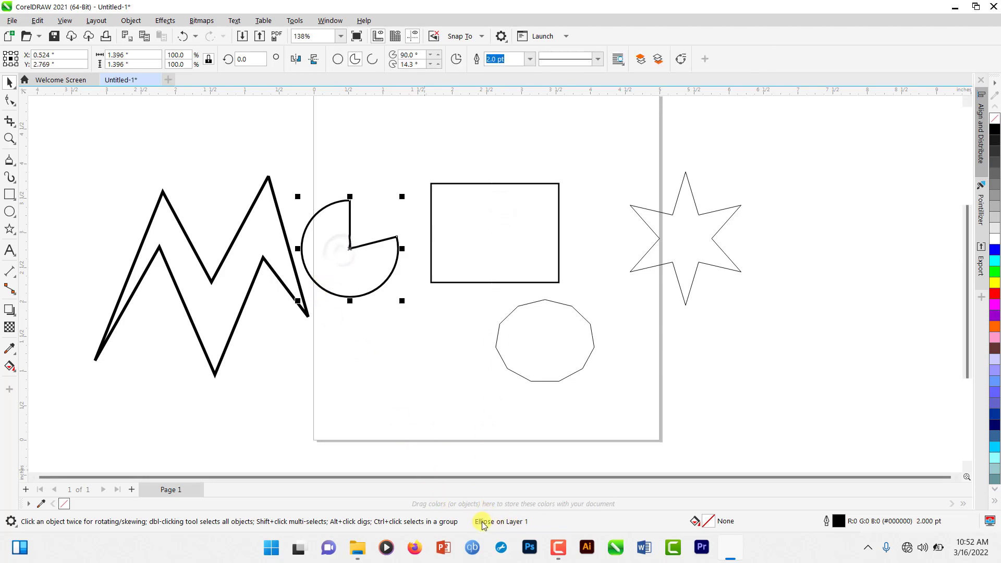
pyautogui.click(239, 302)
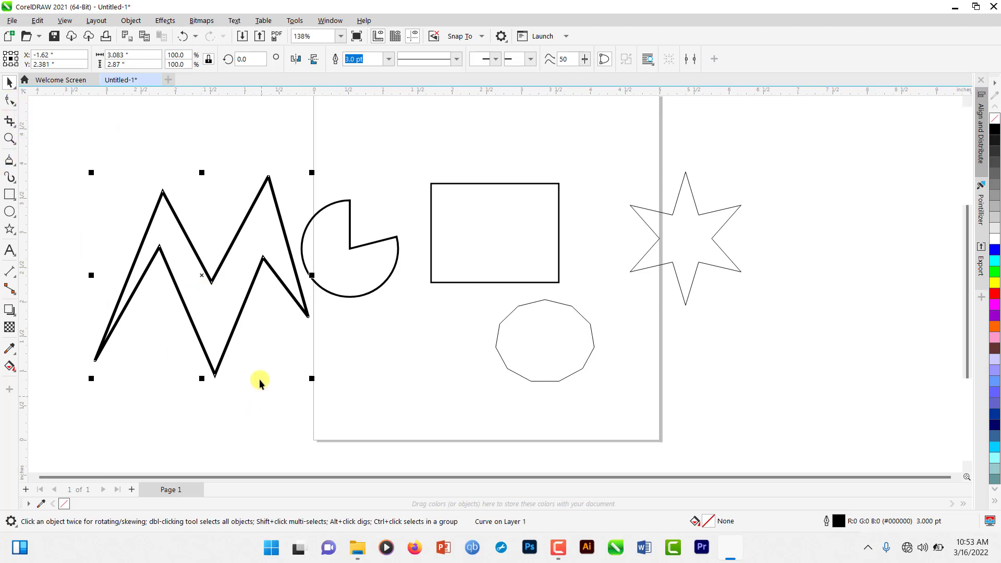
# Step: Move the M shape until its right leg overlaps the pie, at about X -1.243, Y 2.501 inches
pyautogui.moveTo(239, 308); pyautogui.dragTo(240, 344)
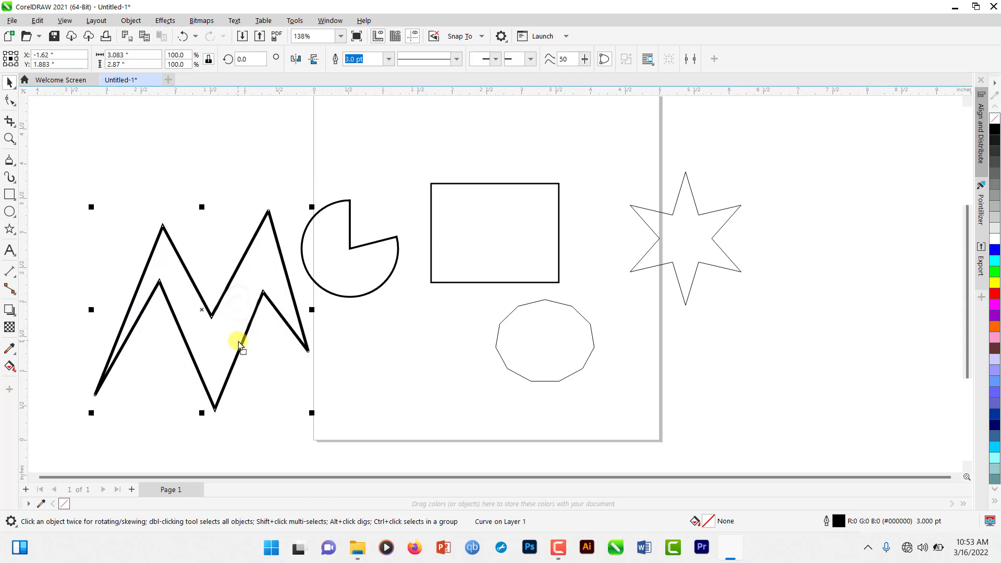
pyautogui.click(451, 245)
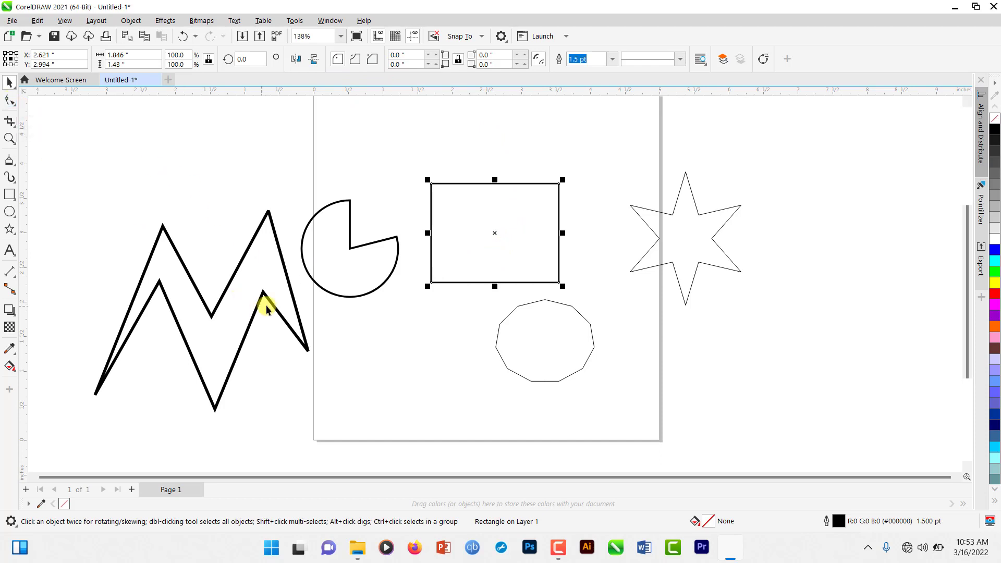
pyautogui.click(270, 264)
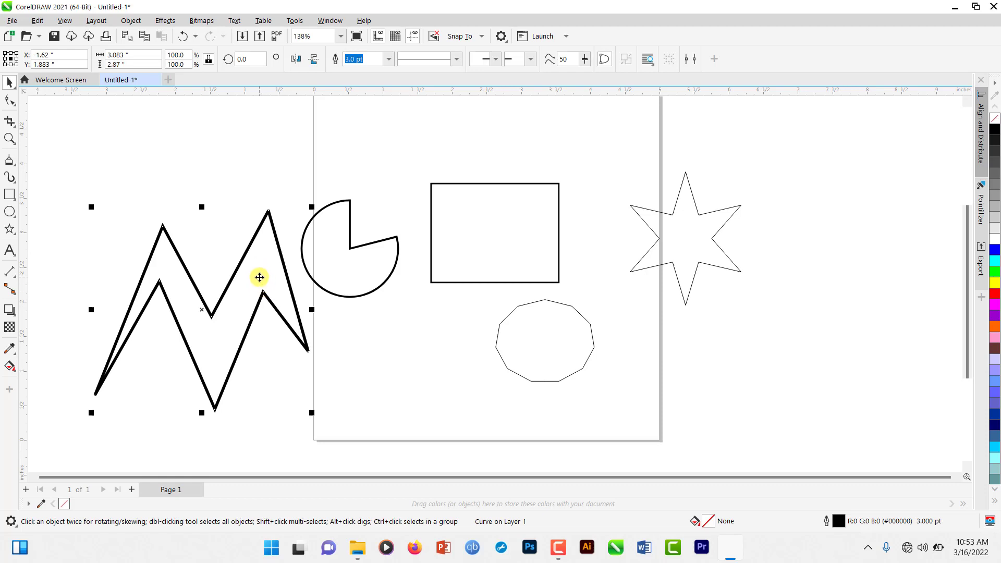
pyautogui.moveTo(259, 278)
pyautogui.mouseDown()
pyautogui.moveTo(315, 250)
pyautogui.moveTo(283, 240)
pyautogui.mouseUp()
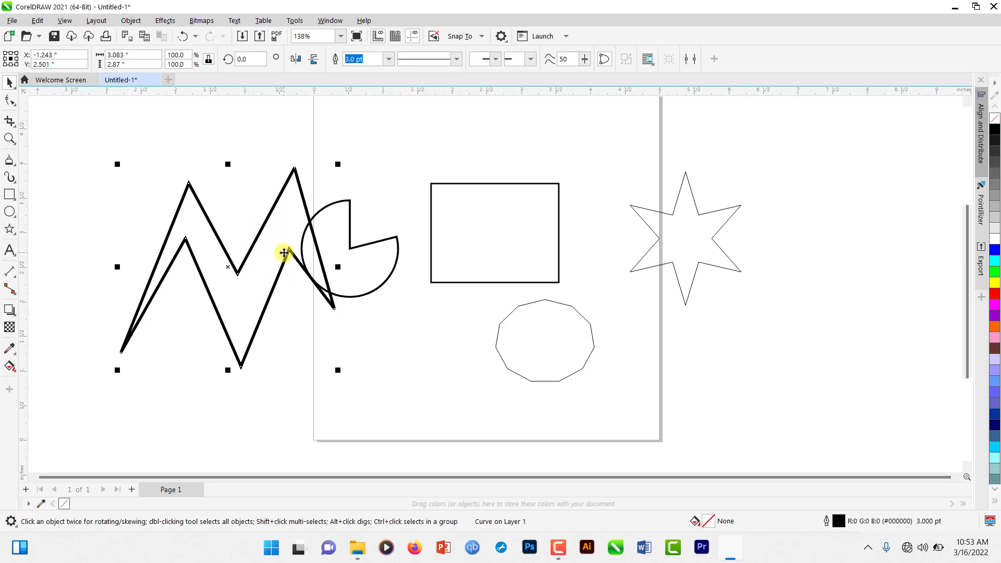
# Step: Try to lower the M's right leg by moving its outer peak, inner peak and end tip nodes together
pyautogui.press('F10')
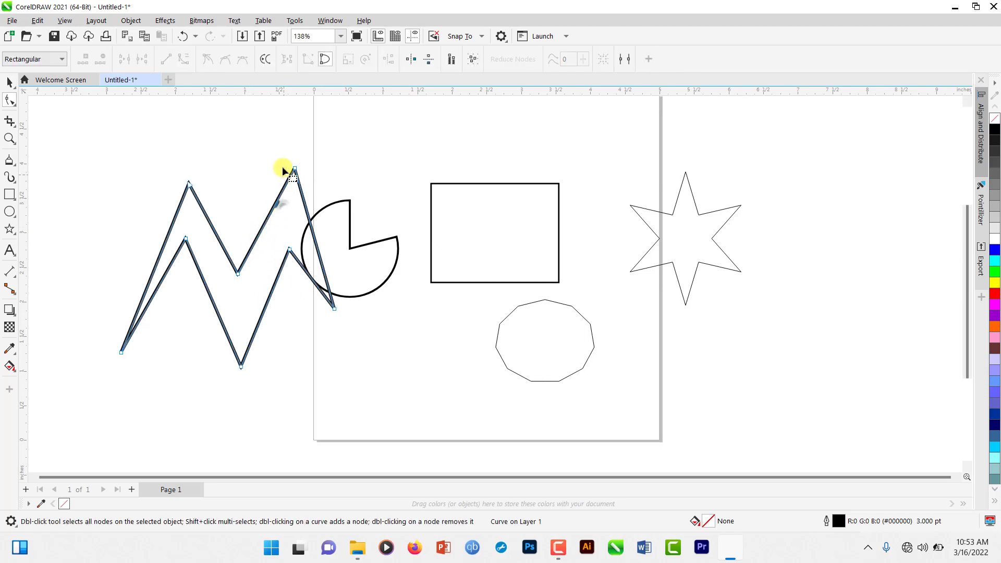
pyautogui.moveTo(278, 146); pyautogui.dragTo(313, 371)
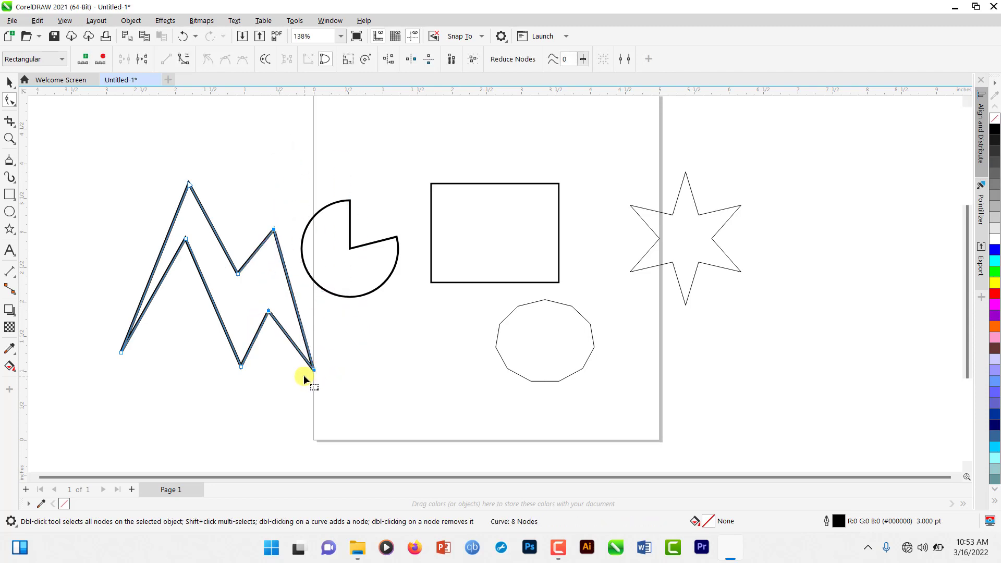
pyautogui.press('space')
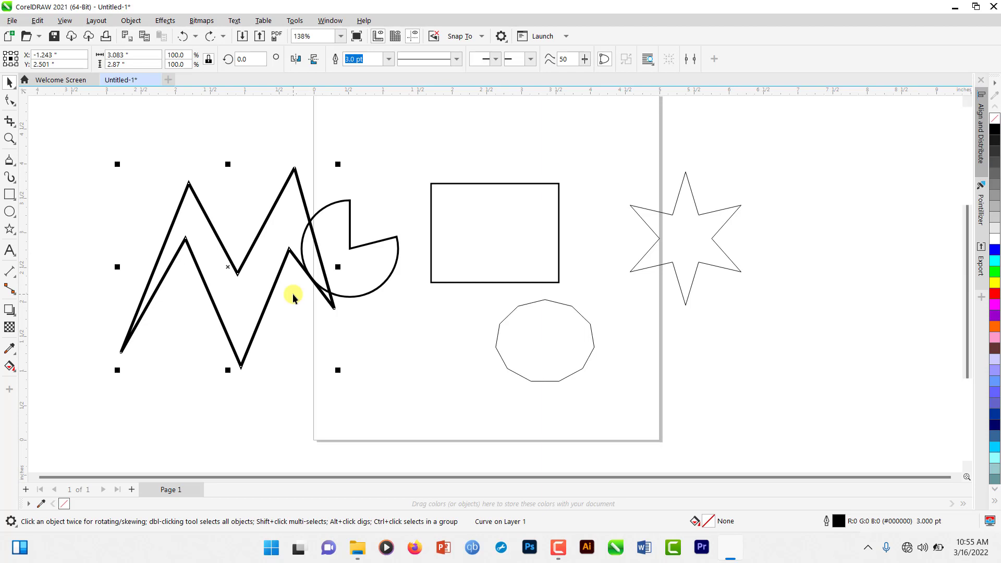
# Step: Reshape the 11-sided polygon into a crisscrossing star pattern by pulling its lower-left corner node across to the opposite side
pyautogui.click(529, 340)
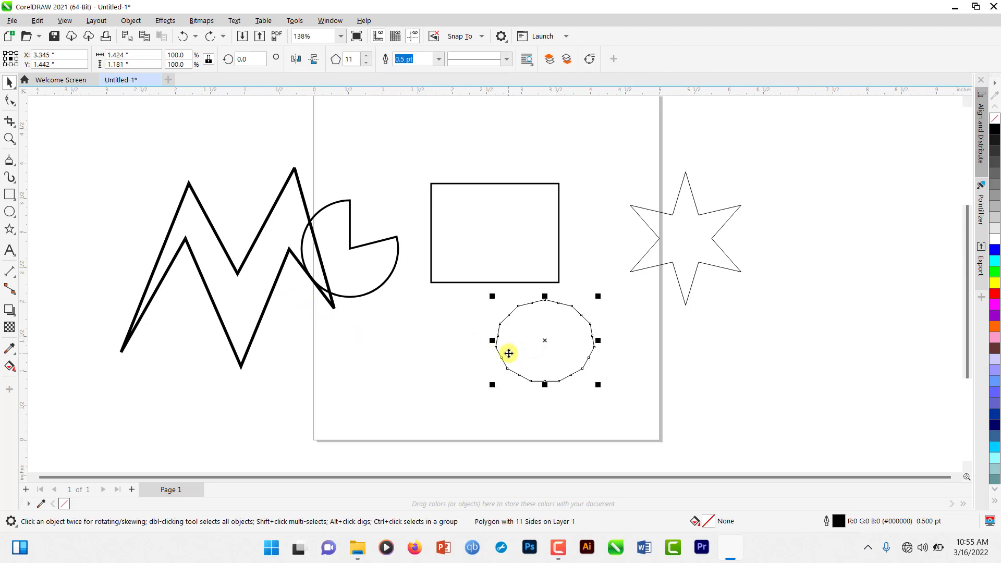
pyautogui.click(10, 99)
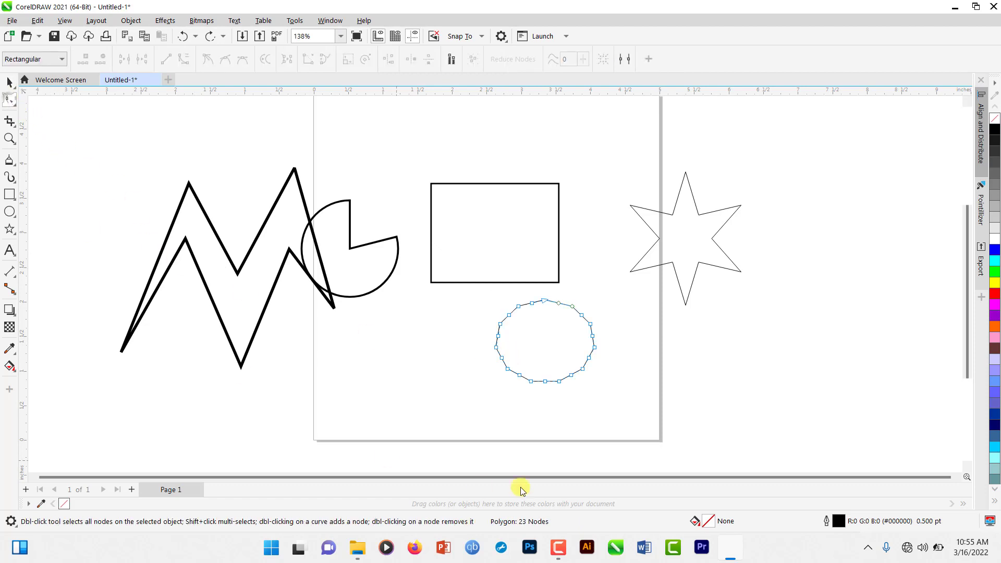
pyautogui.moveTo(508, 369); pyautogui.dragTo(607, 353)
pyautogui.scroll(2, 537, 367)
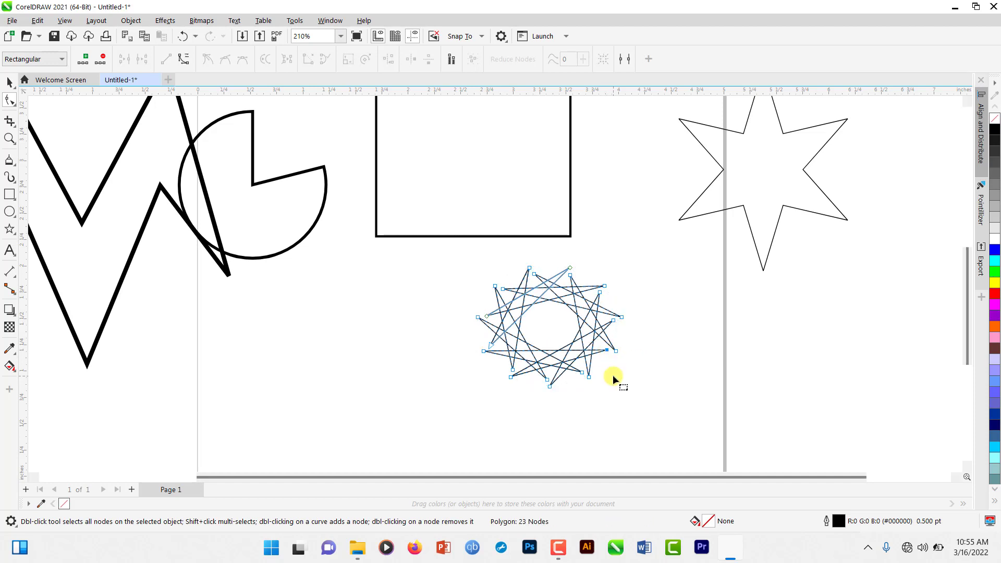
# Step: Fill the crisscrossing star-pattern polygon with cyan
pyautogui.press('space')
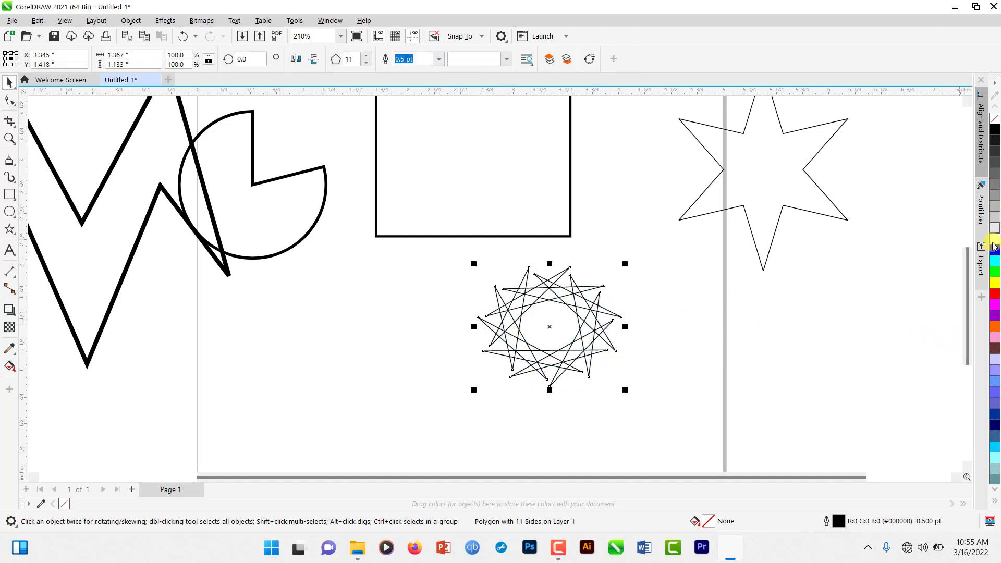
pyautogui.click(994, 259)
pyautogui.click(560, 344)
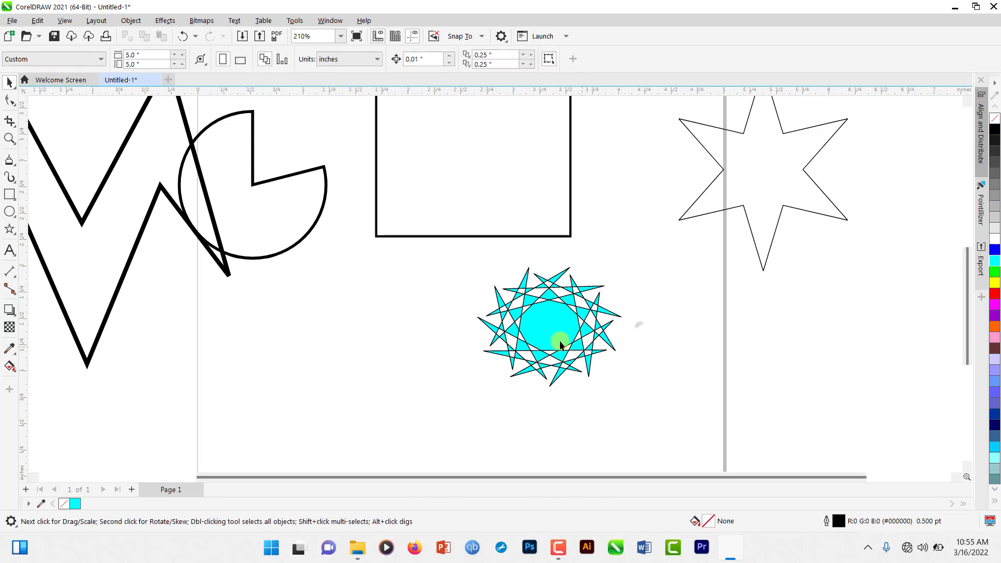
pyautogui.scroll(2, 559, 344)
pyautogui.scroll(-3, 557, 337)
pyautogui.click(557, 332)
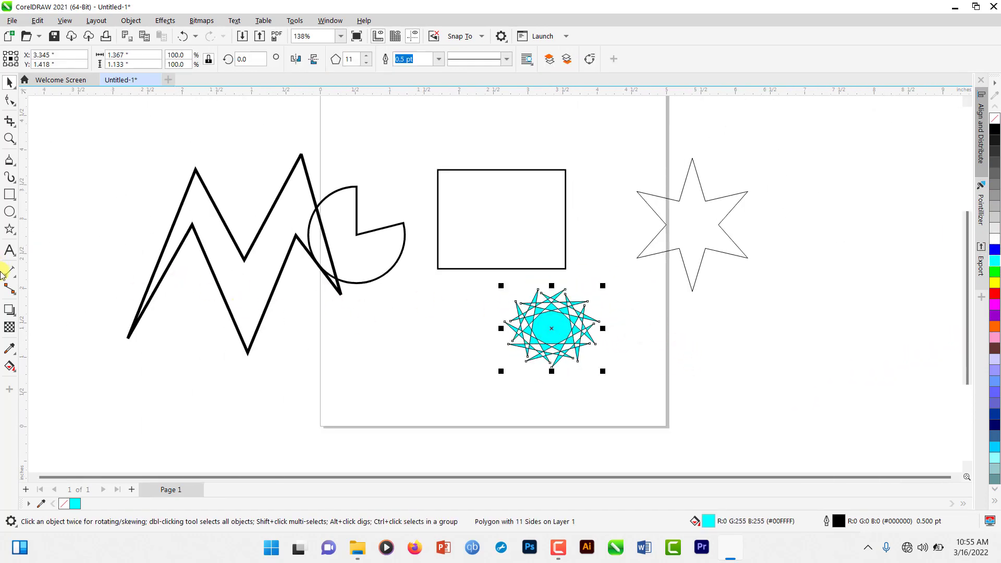
# Step: Place the artistic text "Are" in the empty page area below the pie and replace its wording with "boy."
pyautogui.click(9, 250)
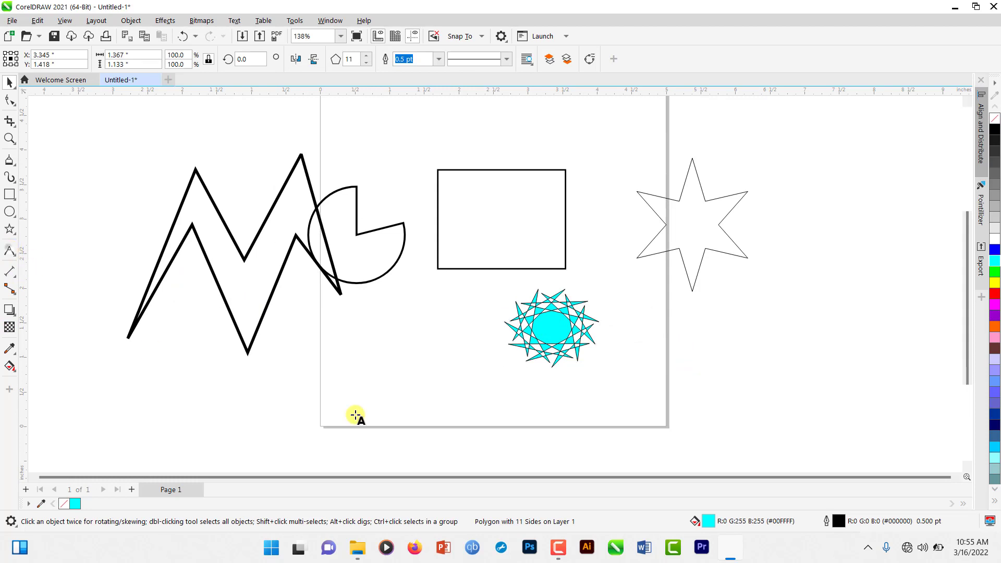
pyautogui.click(371, 364)
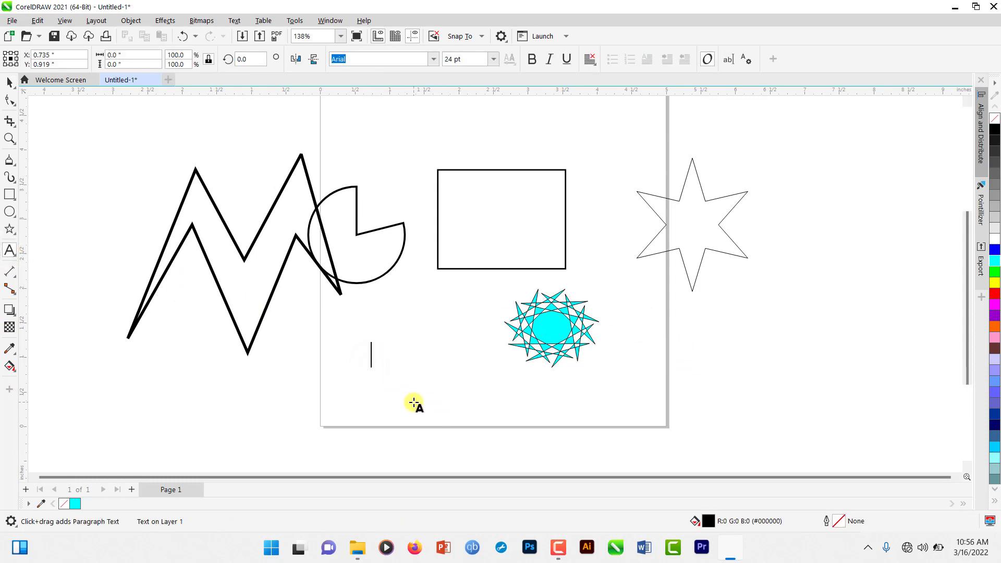
pyautogui.write('Are')
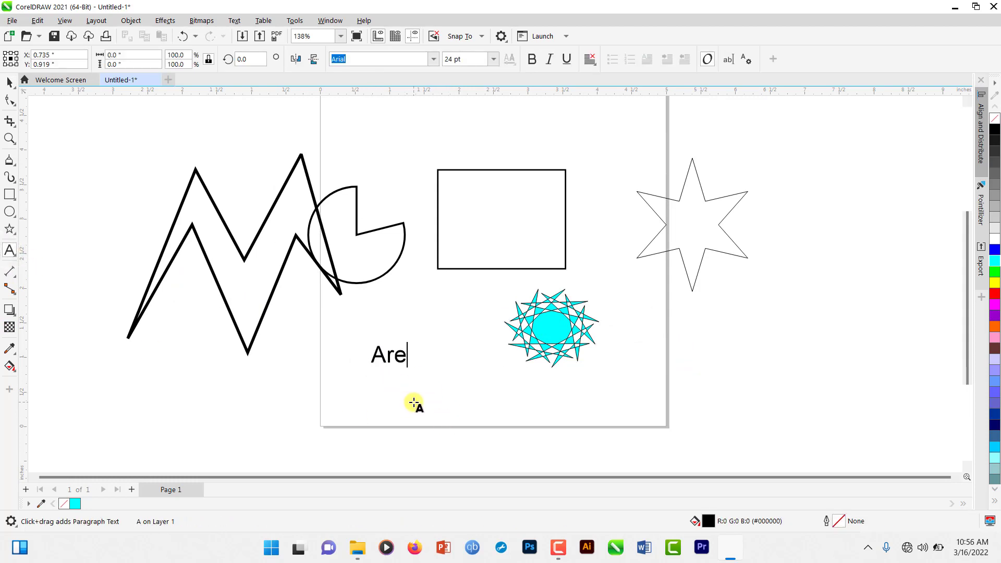
pyautogui.hotkey('ctrl', 'space')
pyautogui.click(397, 360)
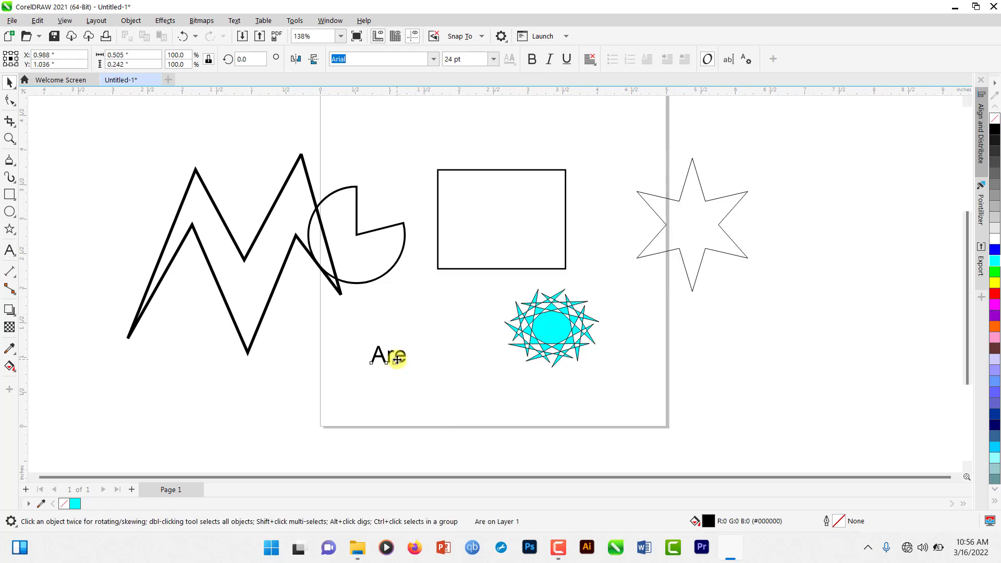
pyautogui.hotkey('ctrl', 'a')
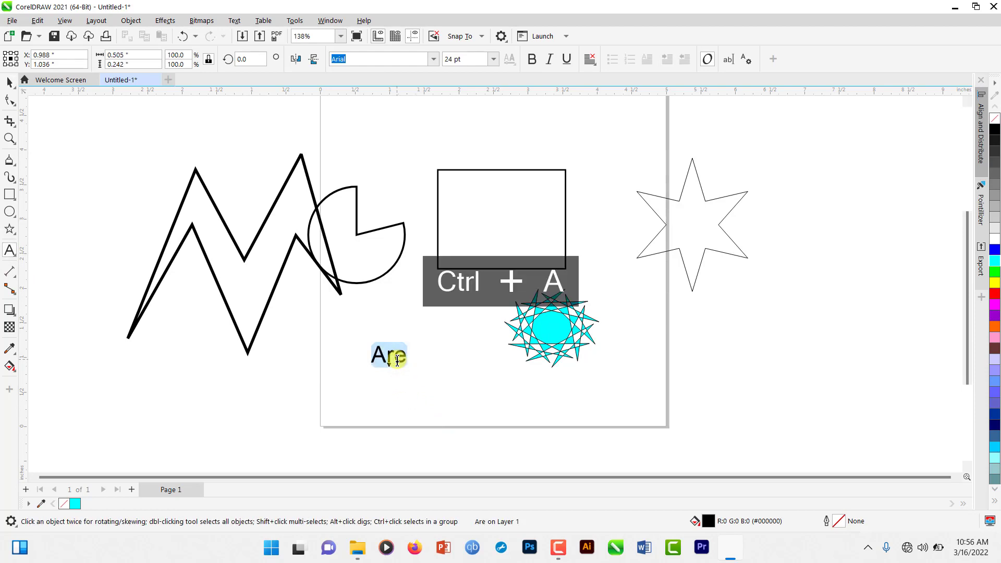
pyautogui.write('boy.')
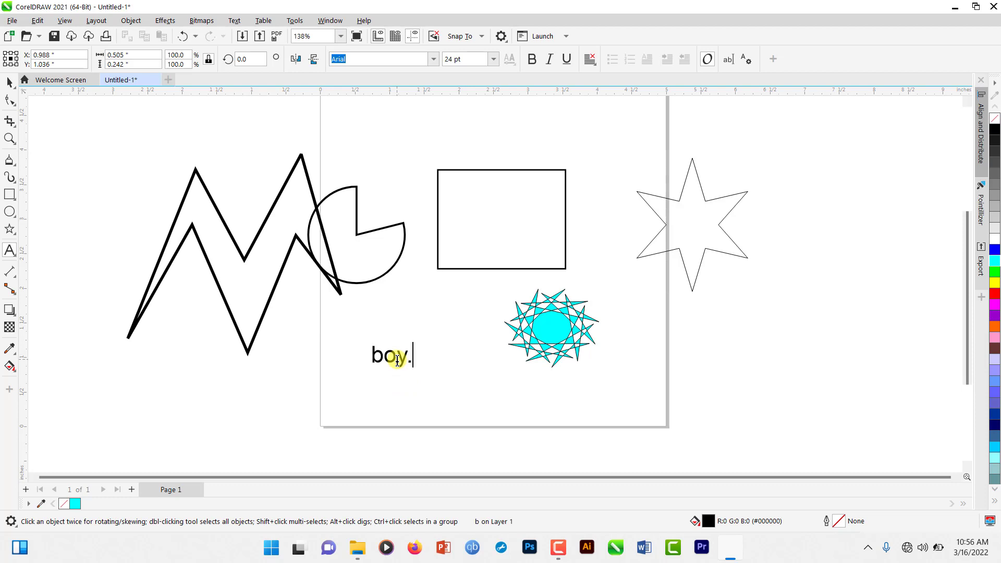
pyautogui.hotkey('ctrl', 'space')
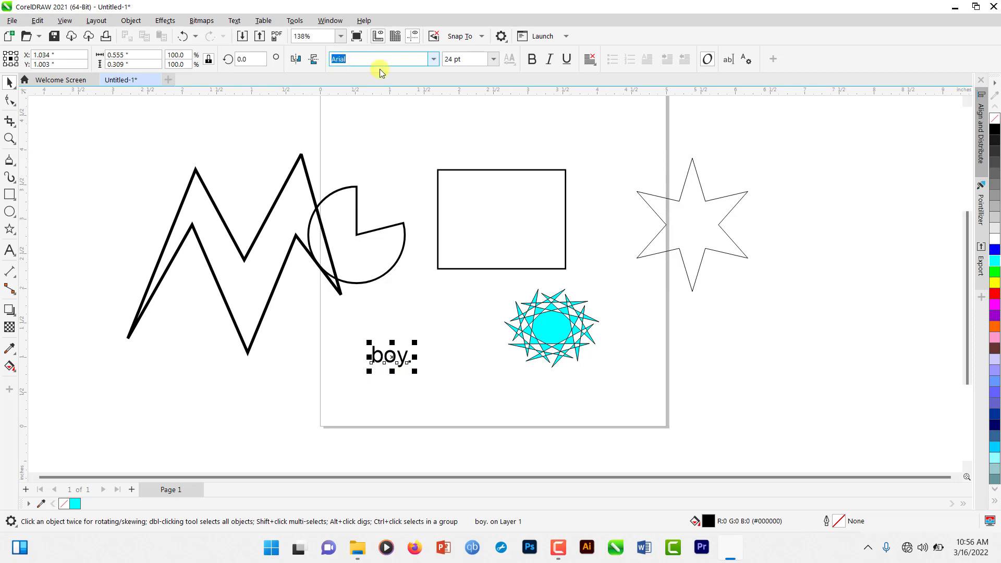
# Step: Change the font of the "boy." text to NexaHeavy
pyautogui.click(433, 59)
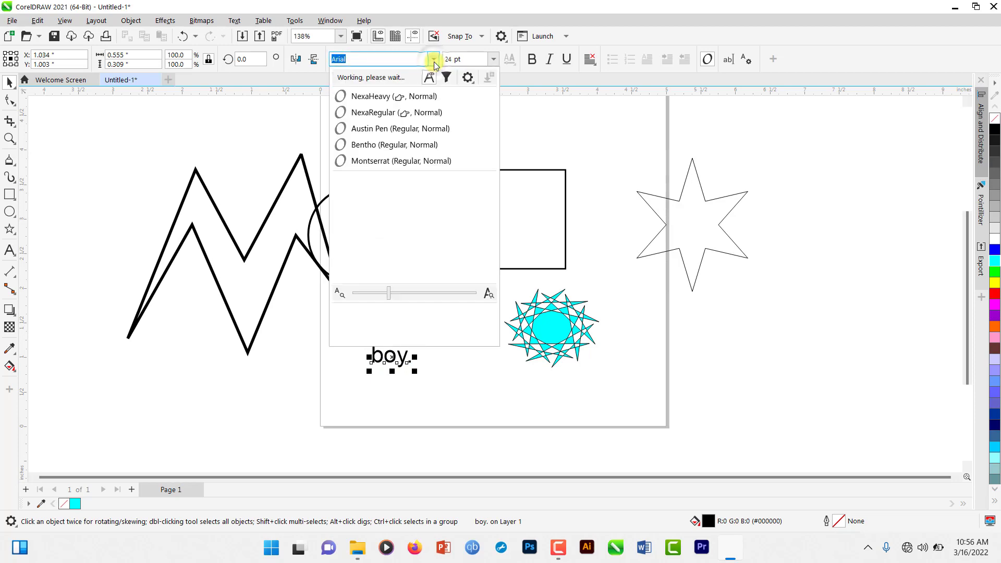
pyautogui.click(409, 96)
pyautogui.scroll(2, 395, 359)
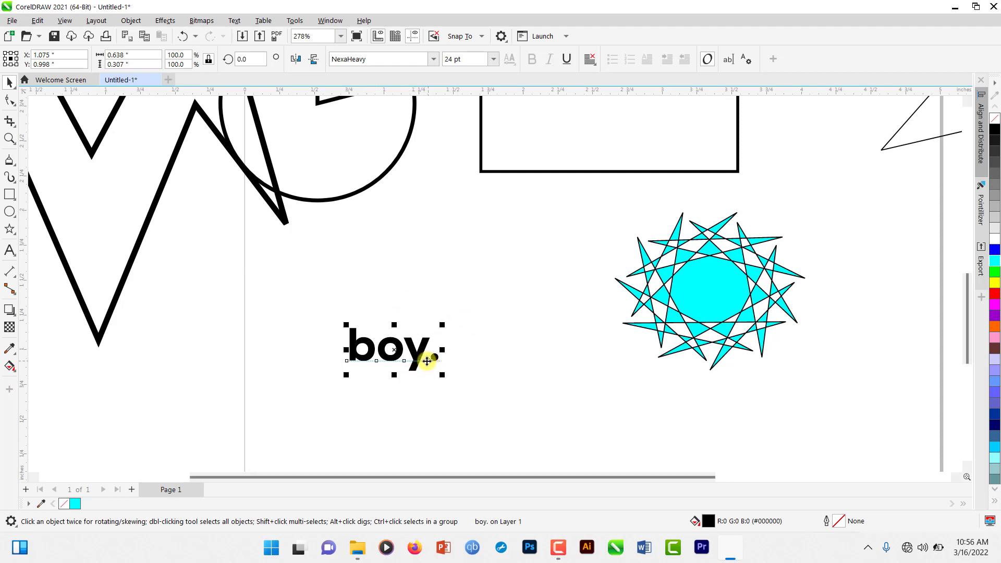
# Step: Shift the "boy." text slightly up and to the right and enlarge it to about 38 pt
pyautogui.moveTo(415, 351); pyautogui.dragTo(446, 328)
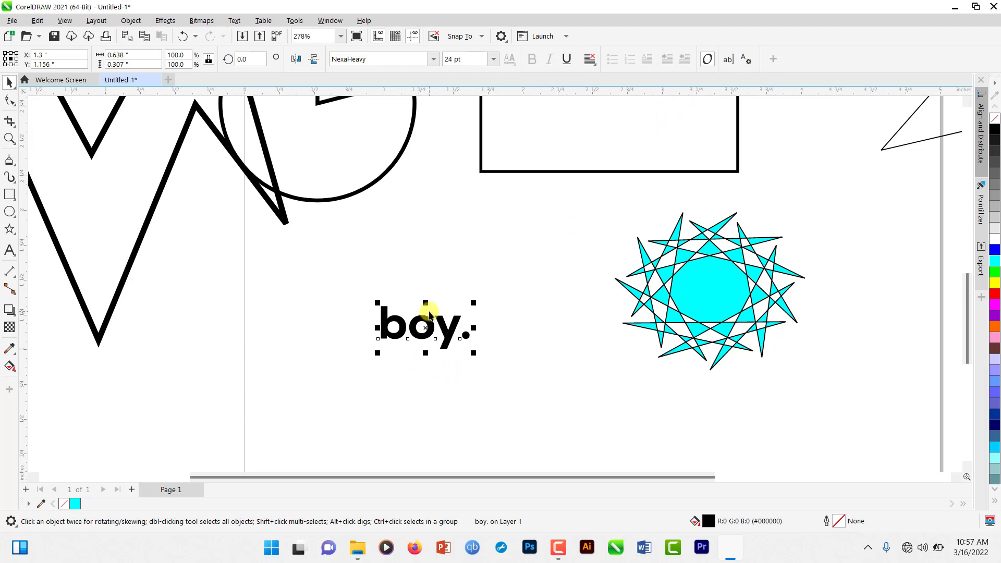
pyautogui.scroll(-2, 425, 316)
pyautogui.moveTo(457, 340); pyautogui.dragTo(490, 374)
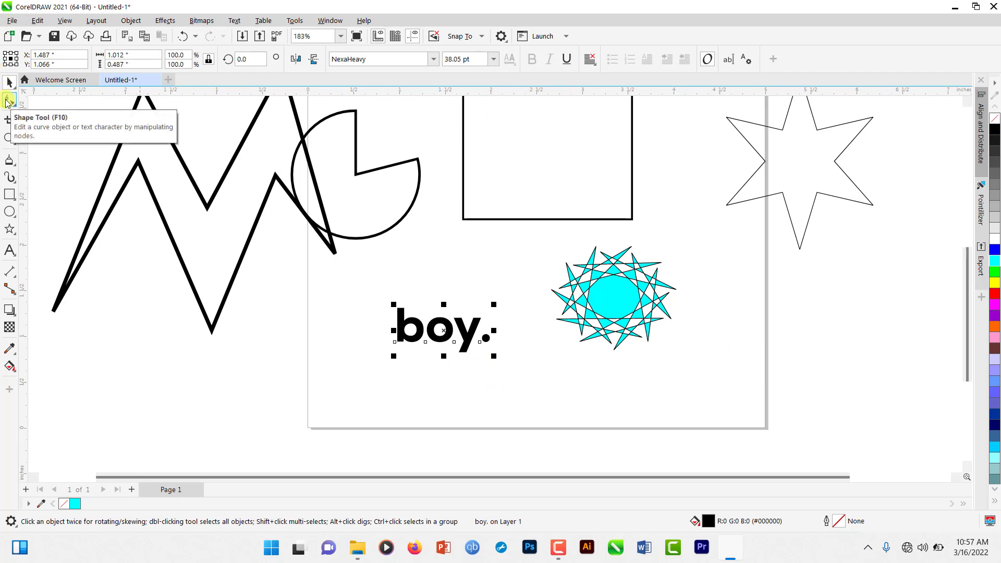
# Step: Add "problems" before the period on a second line and move the text to about X 1.592, Y 0.996 inches
pyautogui.click(483, 337)
pyautogui.click(482, 338)
pyautogui.press('Return')
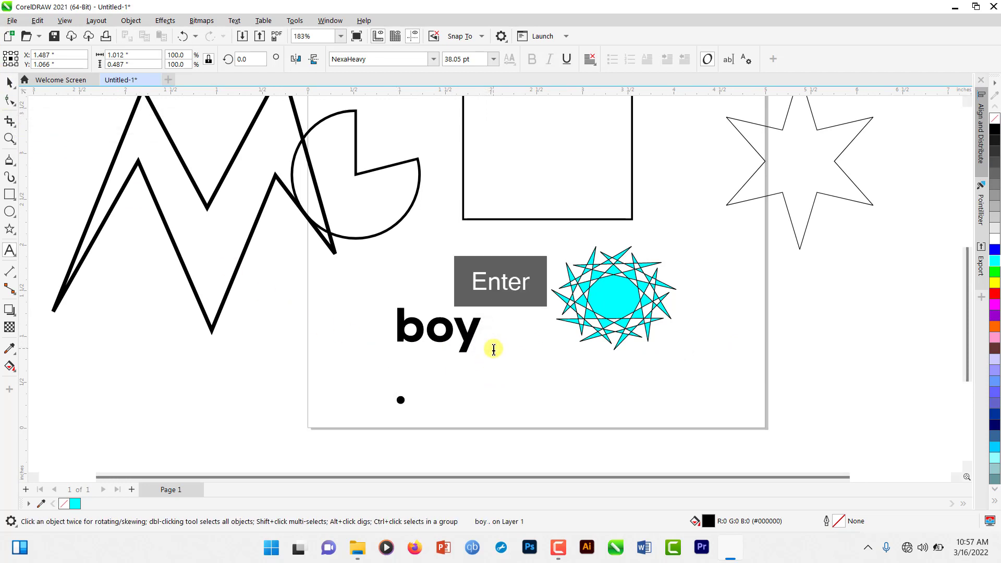
pyautogui.write('p')
pyautogui.write('robl')
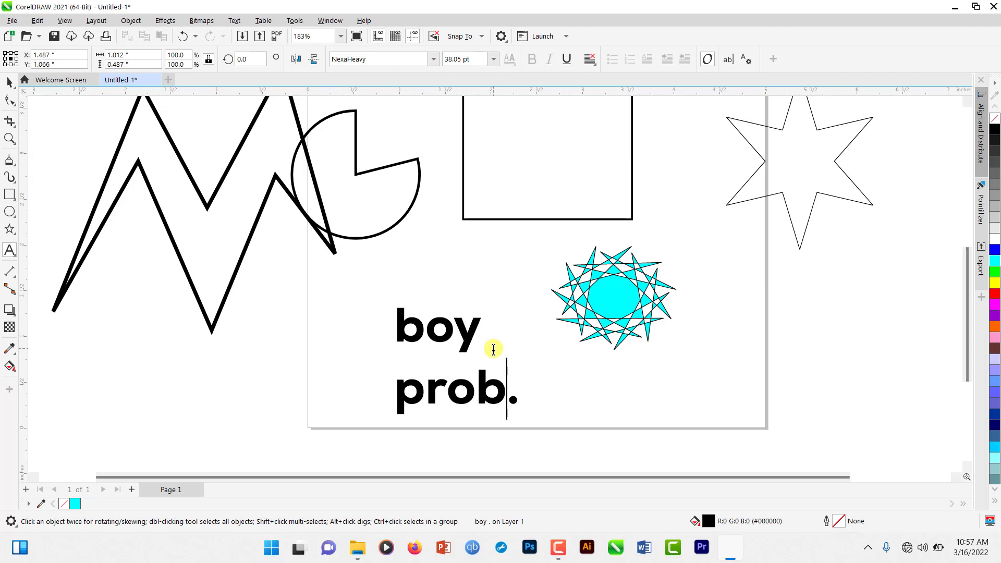
pyautogui.write('ems')
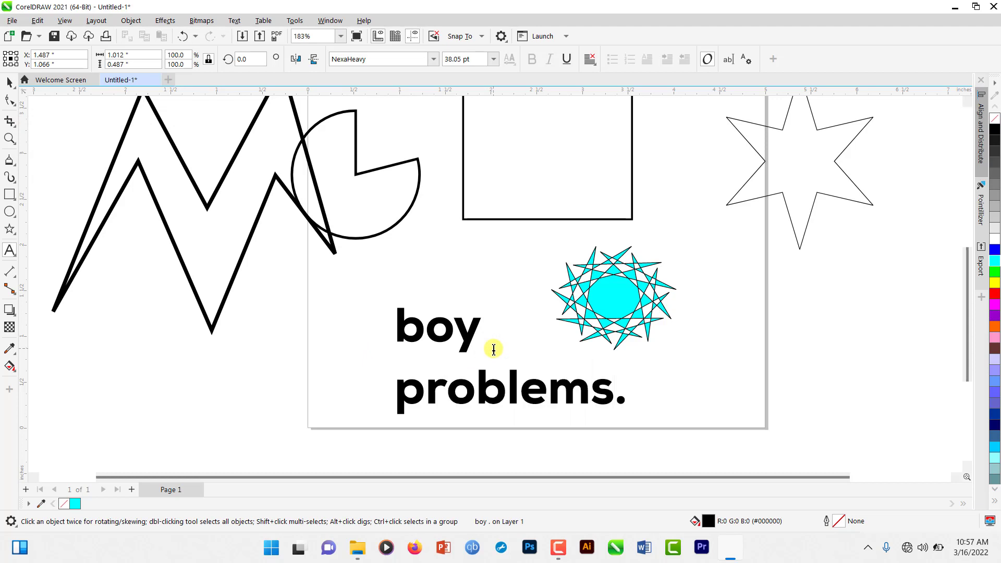
pyautogui.hotkey('ctrl', 'space')
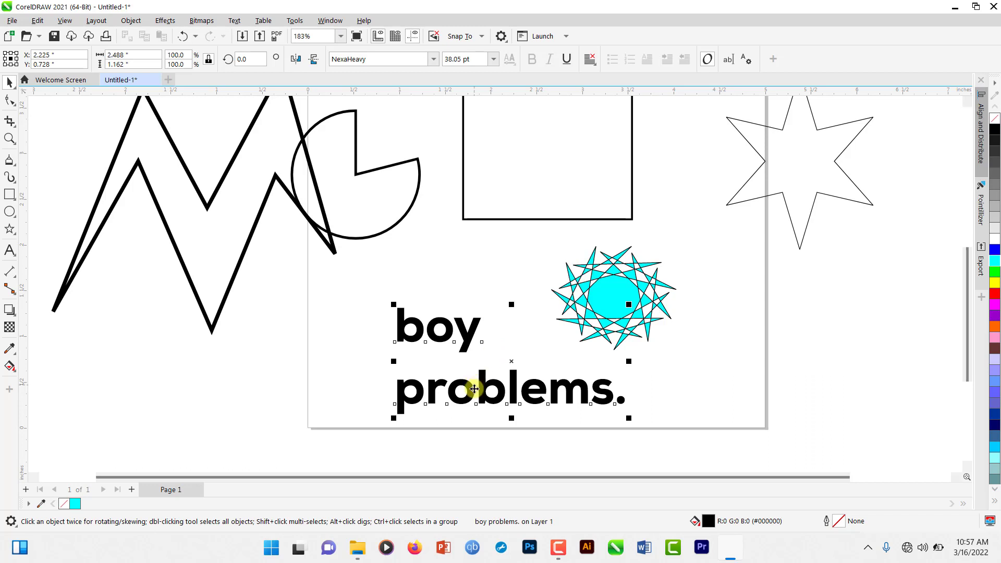
pyautogui.moveTo(483, 391); pyautogui.dragTo(425, 367)
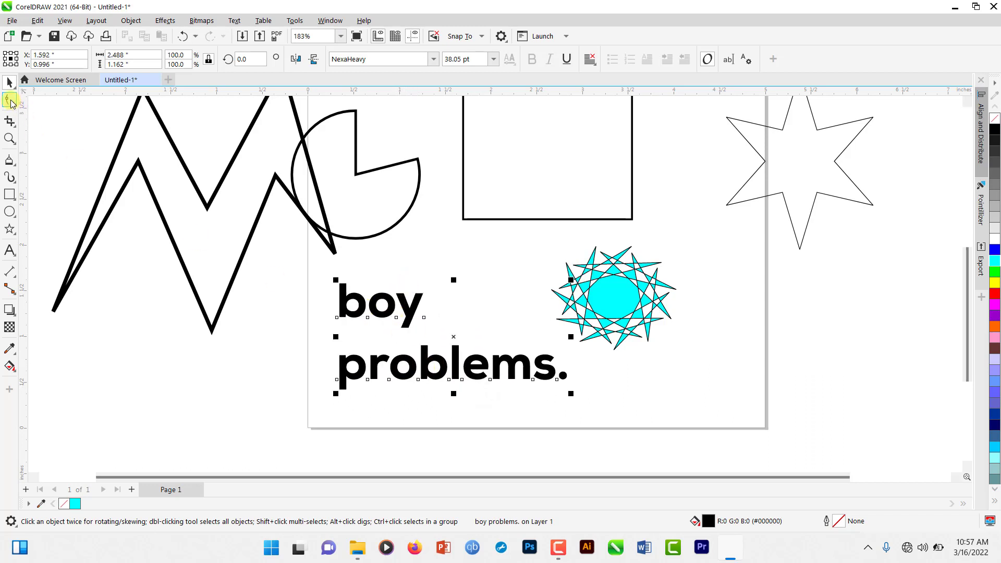
# Step: Try different line spacings on the "boy problems." text with the Shape tool, leaving the lines closer together without overlap
pyautogui.click(10, 100)
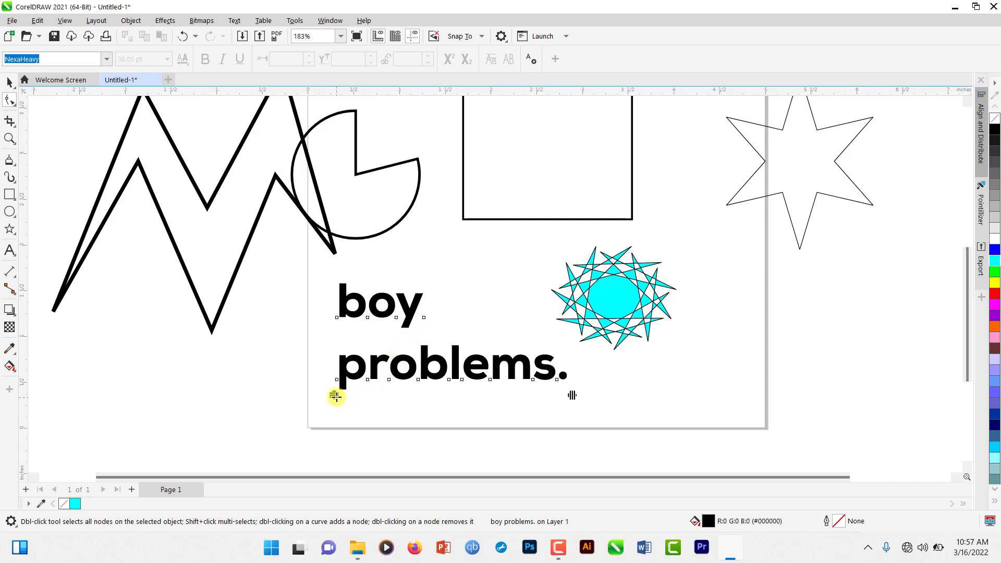
pyautogui.moveTo(335, 396); pyautogui.dragTo(331, 278)
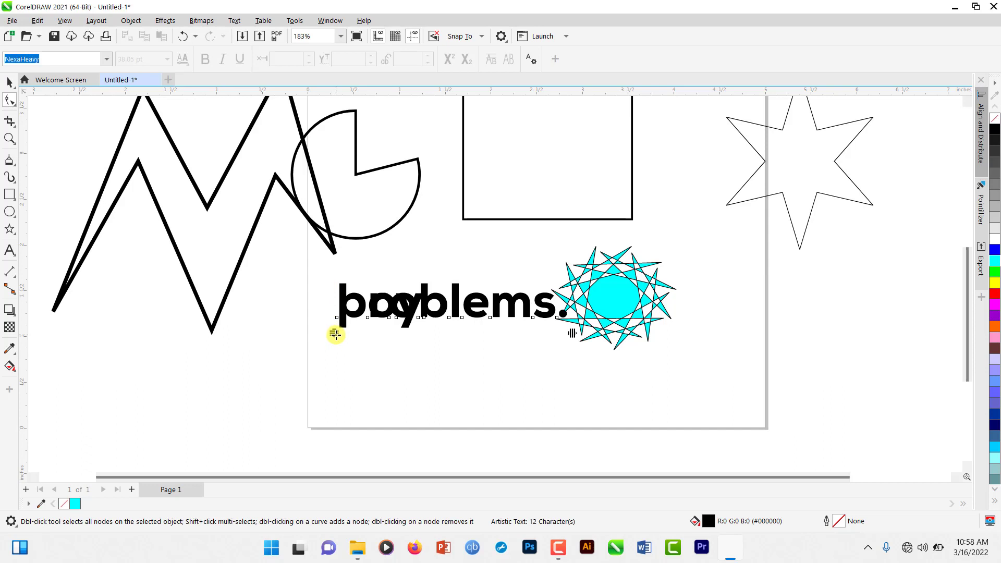
pyautogui.moveTo(335, 334); pyautogui.dragTo(354, 432)
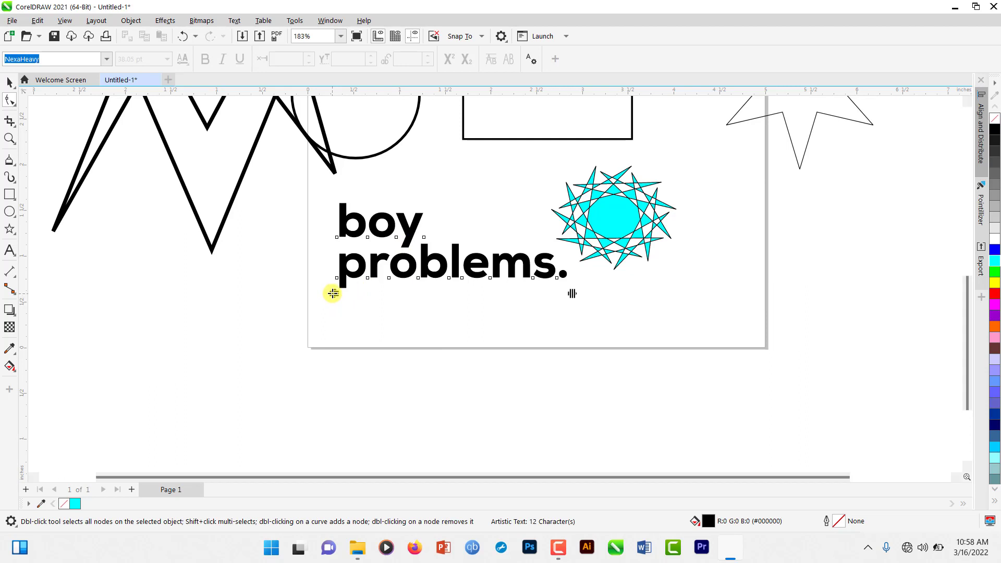
pyautogui.moveTo(333, 294); pyautogui.dragTo(336, 304)
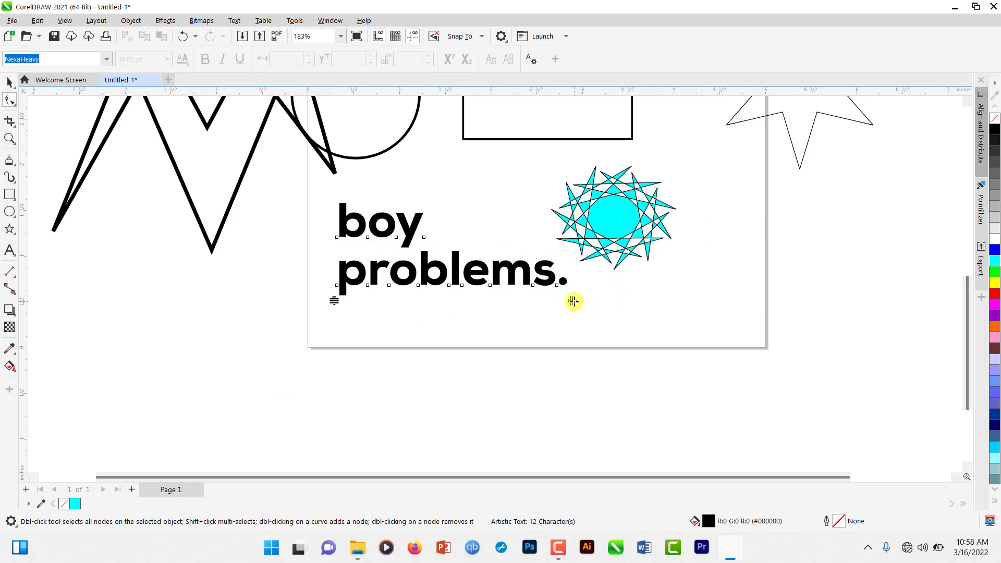
# Step: Tighten the letter spacing of "boy problems." until the letters sit close together without overlapping
pyautogui.moveTo(574, 301); pyautogui.dragTo(384, 328)
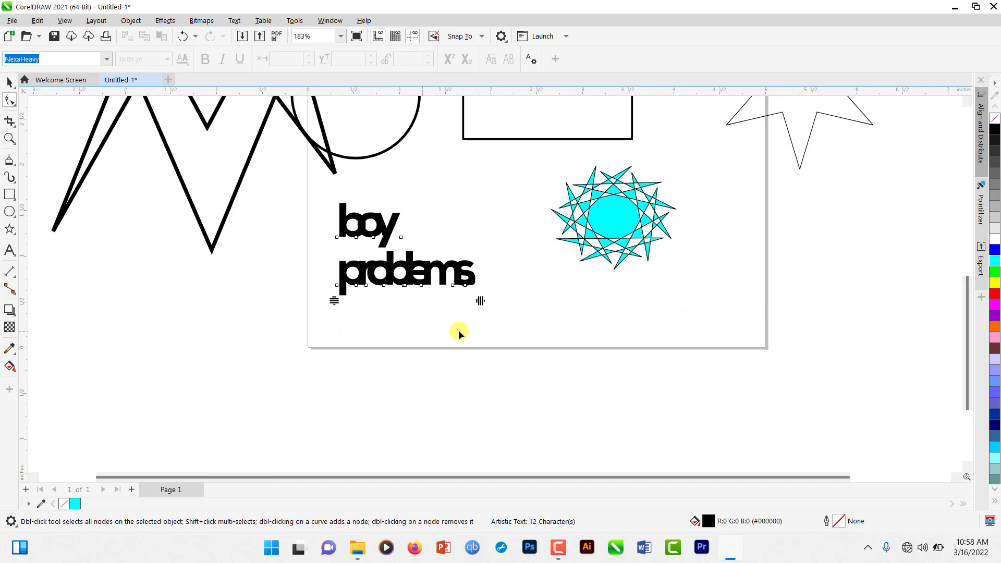
pyautogui.moveTo(480, 300); pyautogui.dragTo(543, 301)
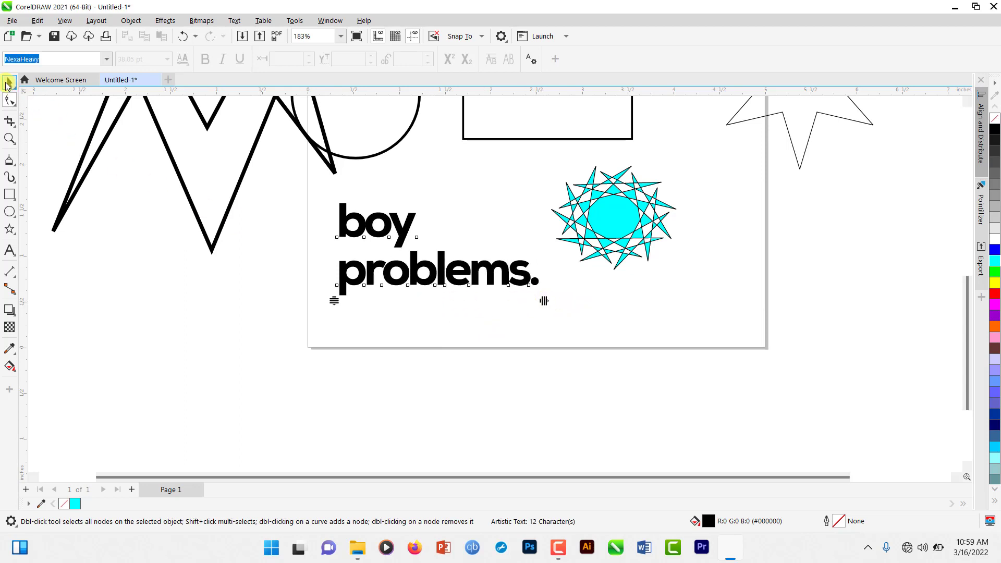
pyautogui.click(8, 84)
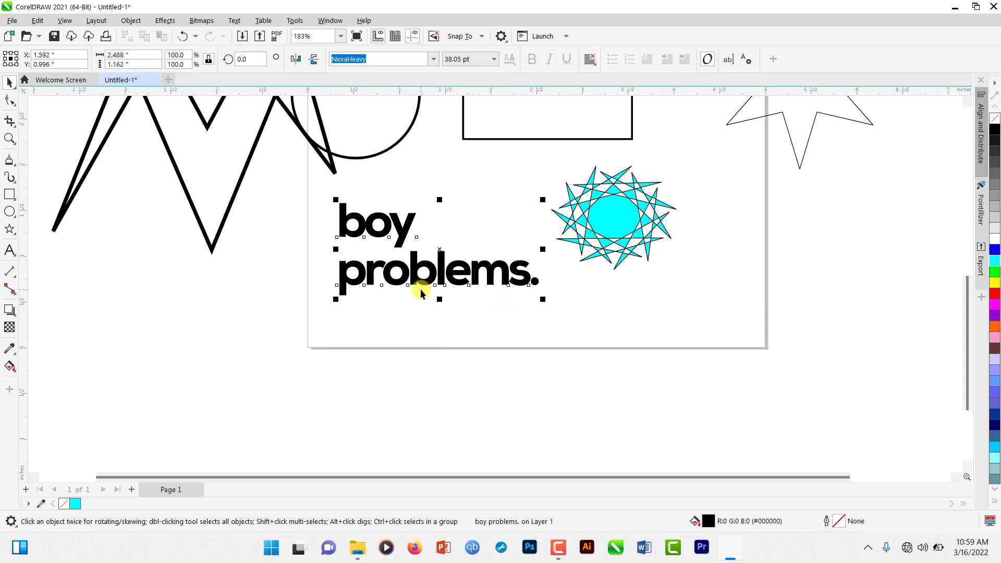
pyautogui.click(400, 310)
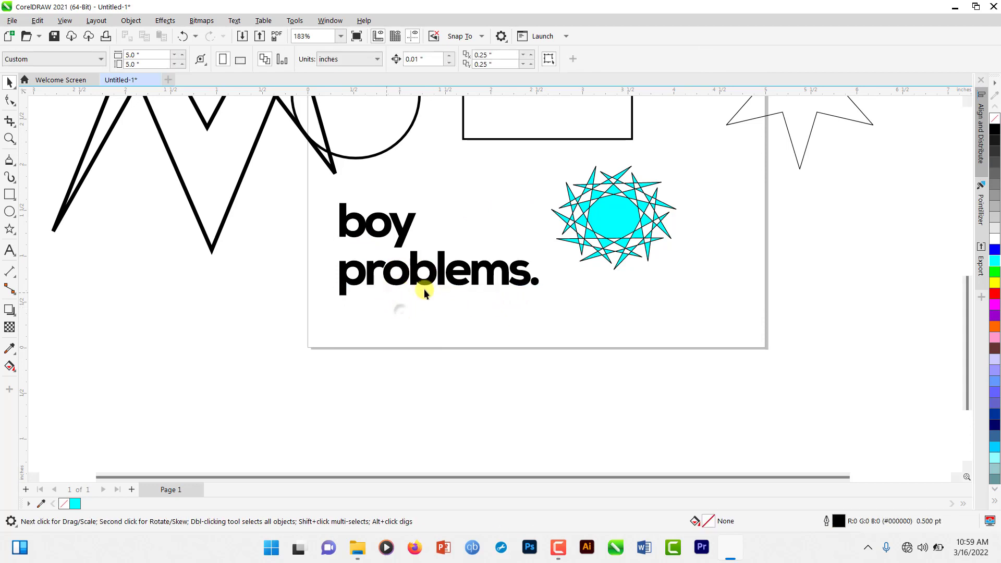
# Step: Reduce the text's line spacing slightly further and move the text down to about X 1.438, Y 0.904 inches
pyautogui.click(398, 240)
pyautogui.click(9, 99)
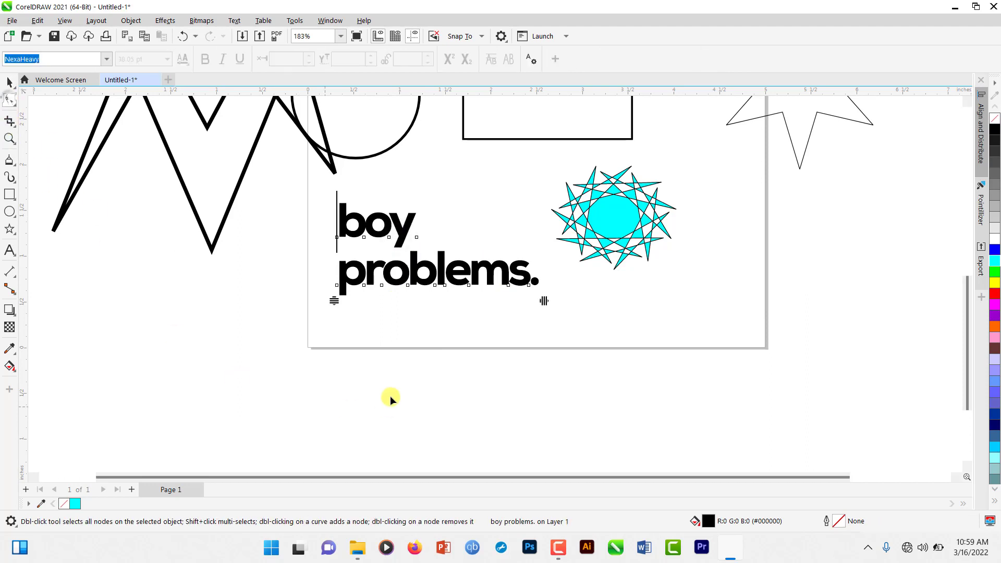
pyautogui.moveTo(335, 299); pyautogui.dragTo(334, 282)
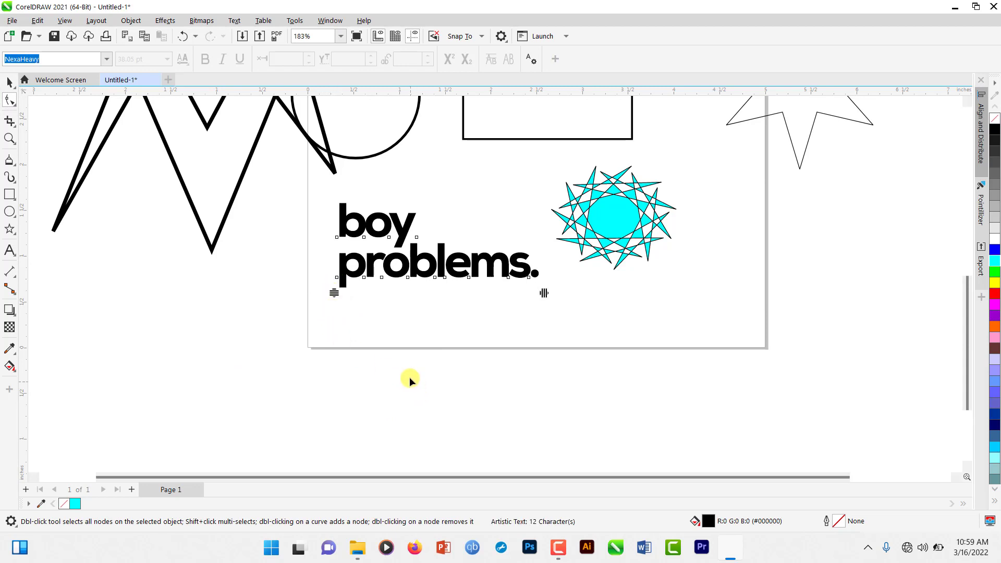
pyautogui.click(8, 83)
pyautogui.click(489, 311)
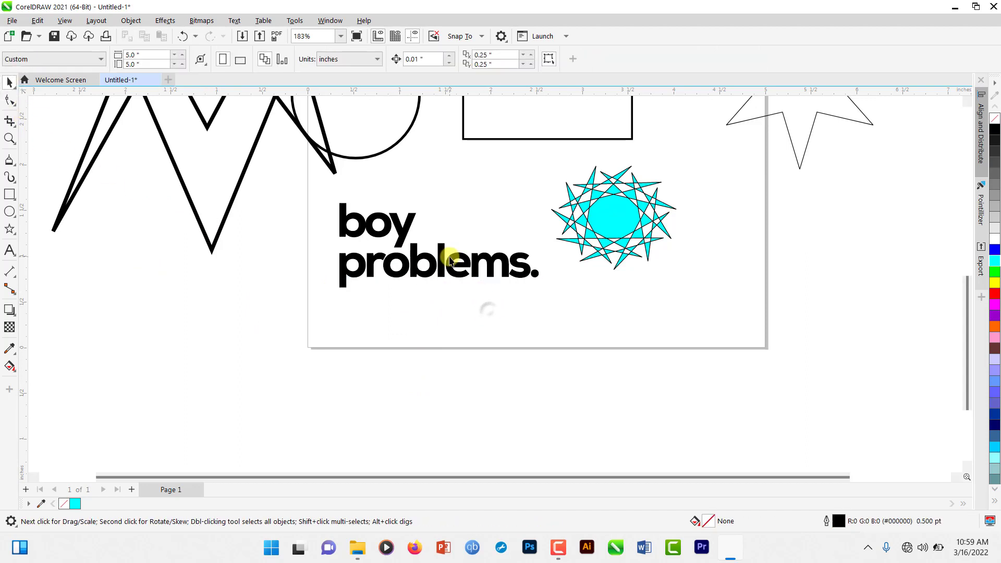
pyautogui.click(449, 260)
pyautogui.moveTo(456, 261); pyautogui.dragTo(454, 282)
# Step: Convert the rectangle to curves and bring up its corner nodes with the Shape tool
pyautogui.scroll(-3, 441, 321)
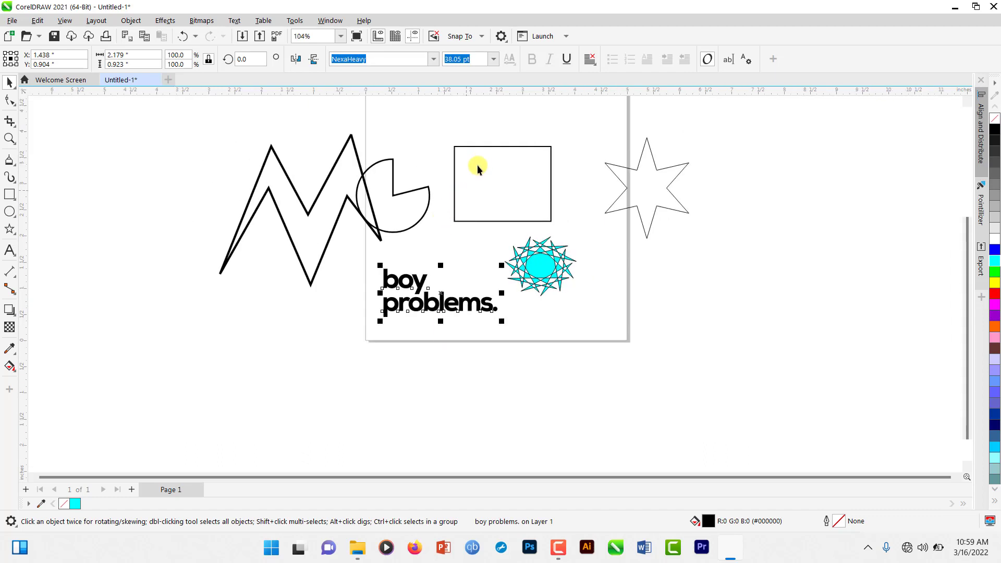
pyautogui.scroll(1, 478, 157)
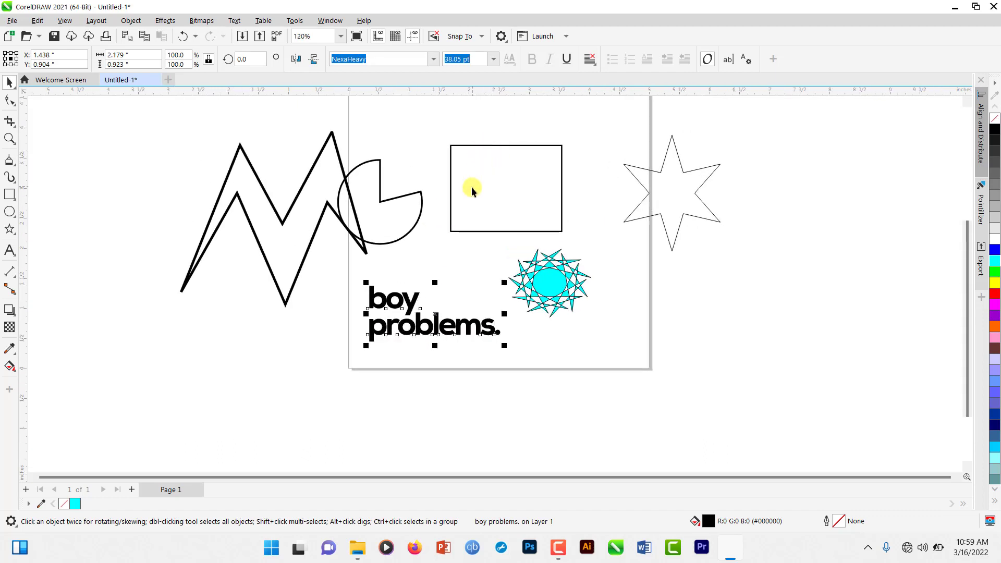
pyautogui.click(498, 173)
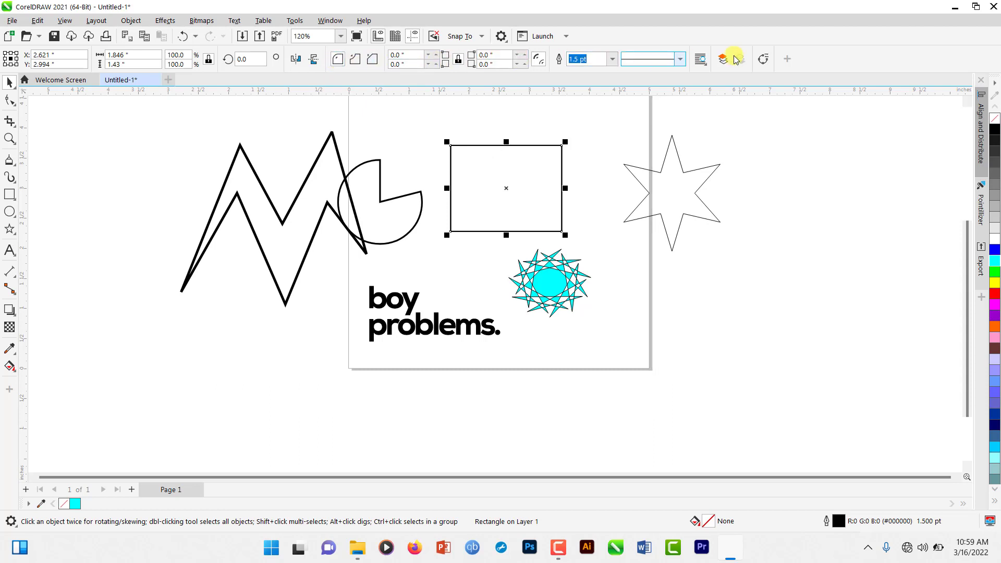
pyautogui.click(765, 59)
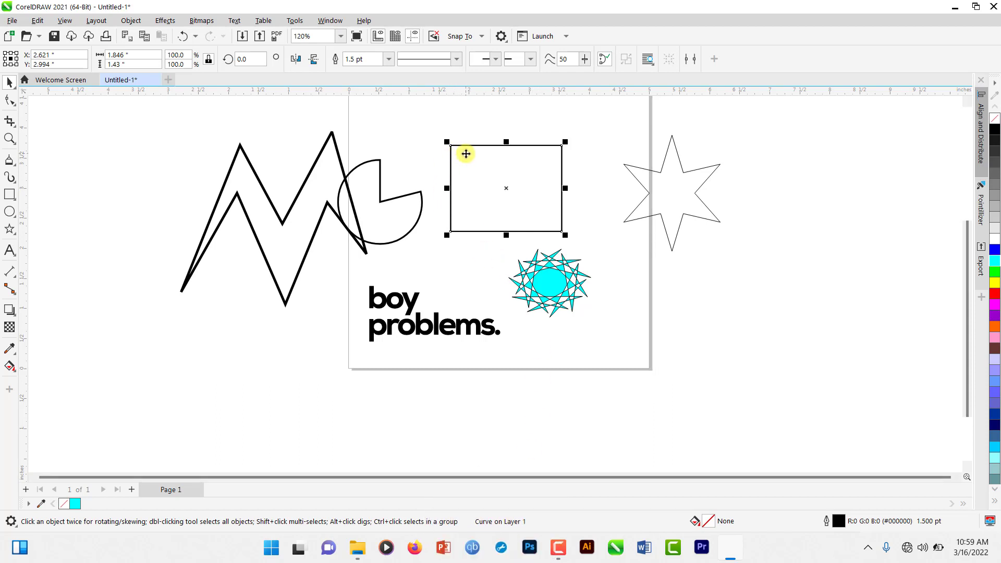
pyautogui.press('F10')
pyautogui.scroll(1, 451, 146)
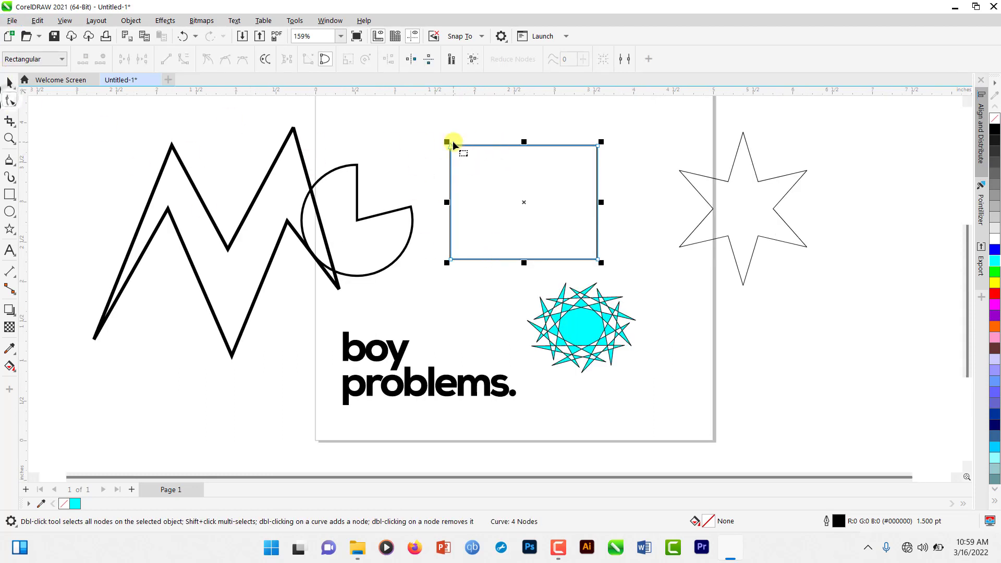
# Step: Reshape the converted rectangle by moving its top-left node inside the shape and its bottom-left node up to the upper left, forming a pointed V-like outline
pyautogui.moveTo(450, 145); pyautogui.dragTo(558, 238)
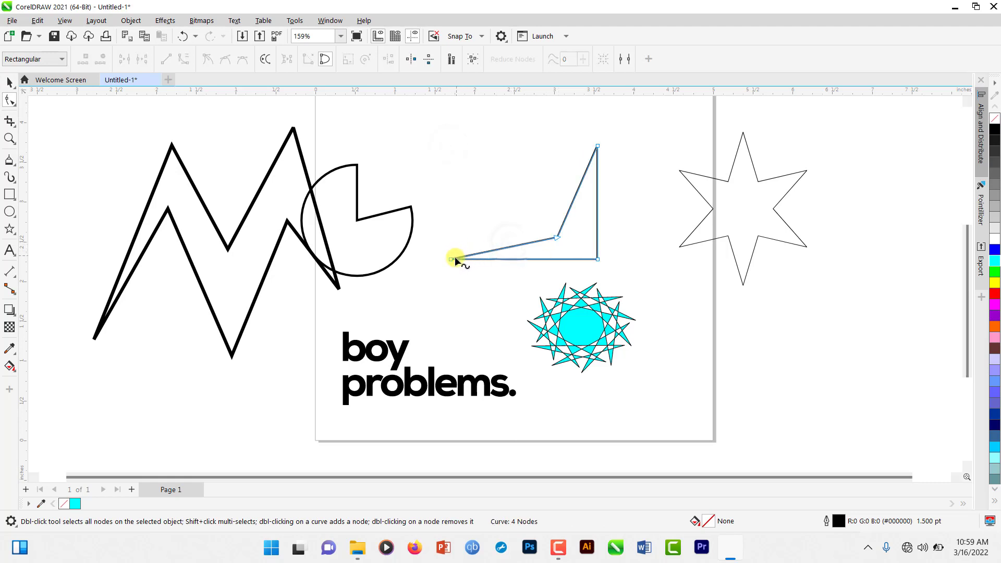
pyautogui.moveTo(452, 258); pyautogui.dragTo(437, 228)
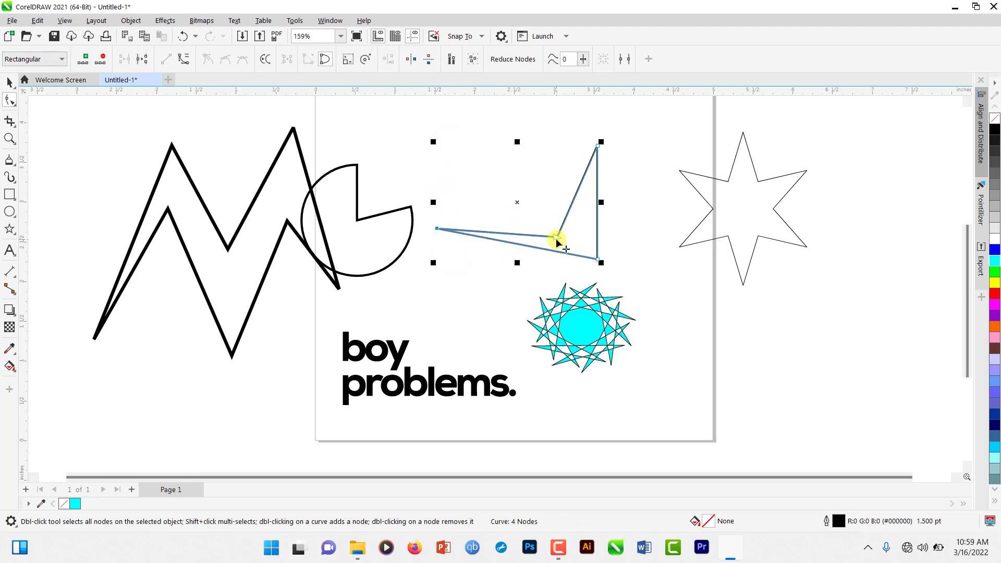
pyautogui.moveTo(556, 237); pyautogui.dragTo(576, 231)
pyautogui.moveTo(438, 229); pyautogui.dragTo(452, 170)
pyautogui.moveTo(576, 229); pyautogui.dragTo(567, 220)
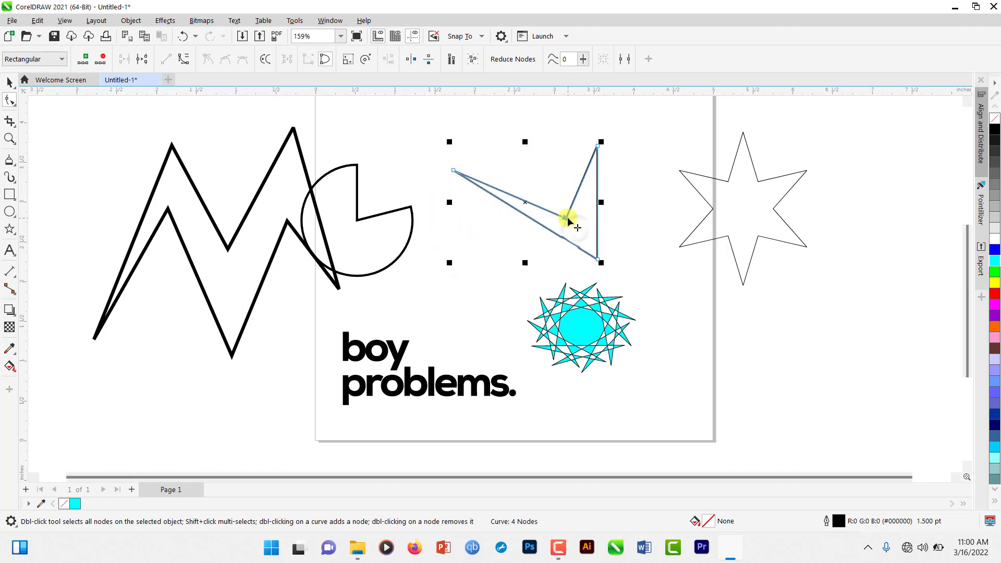
pyautogui.press('space')
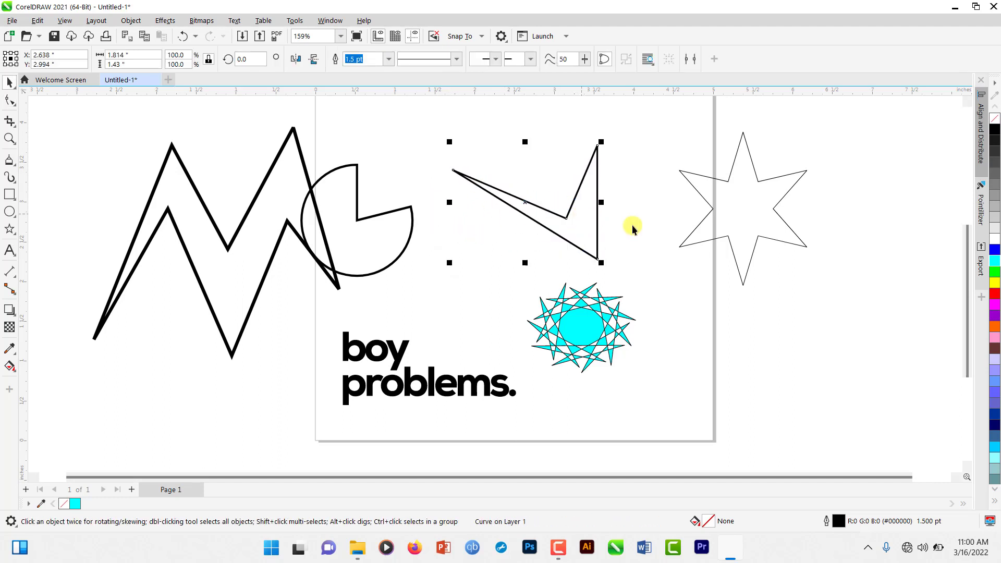
# Step: Convert the six-pointed star to curves and pull its left and right inner nodes outward into wing tips
pyautogui.click(728, 203)
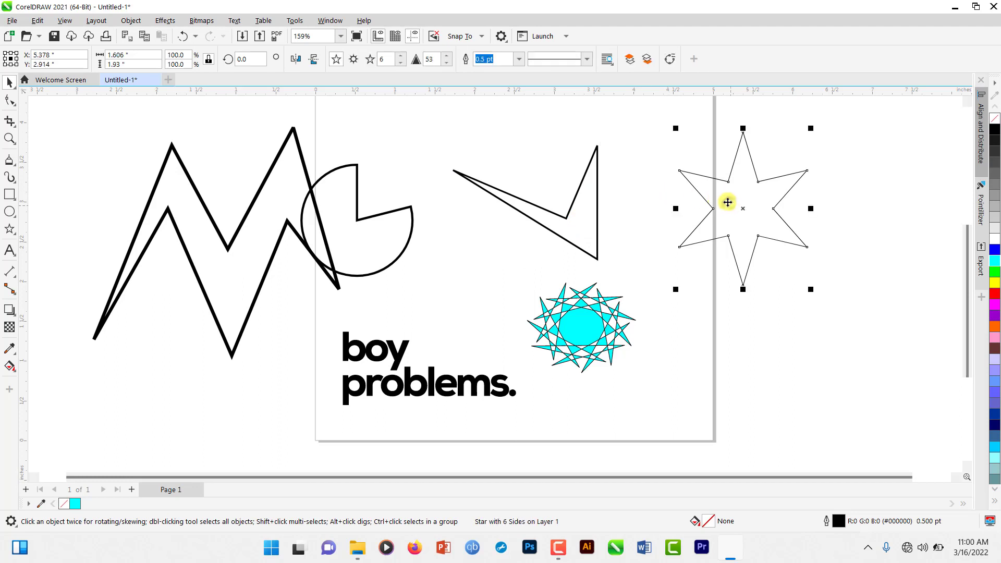
pyautogui.click(669, 60)
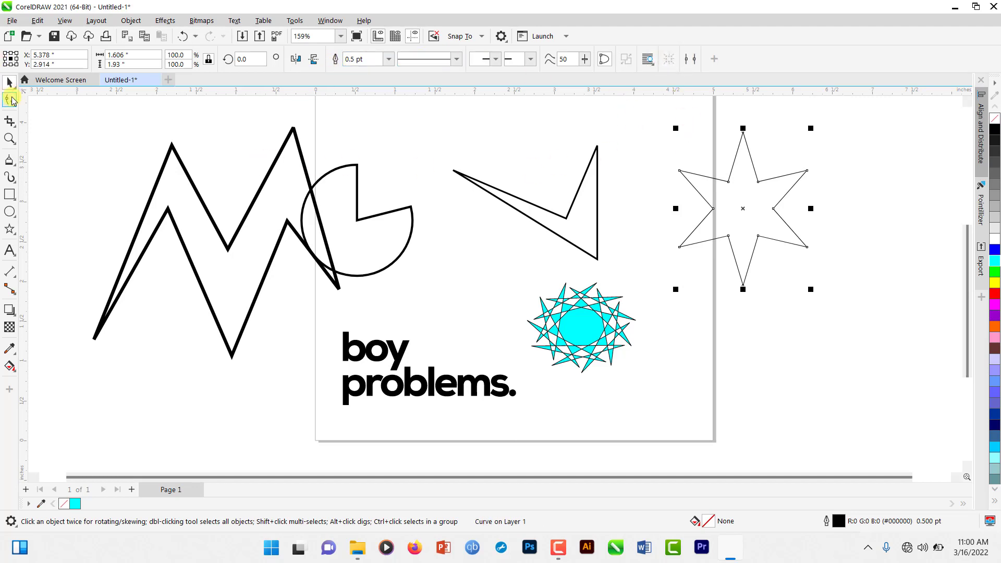
pyautogui.click(10, 99)
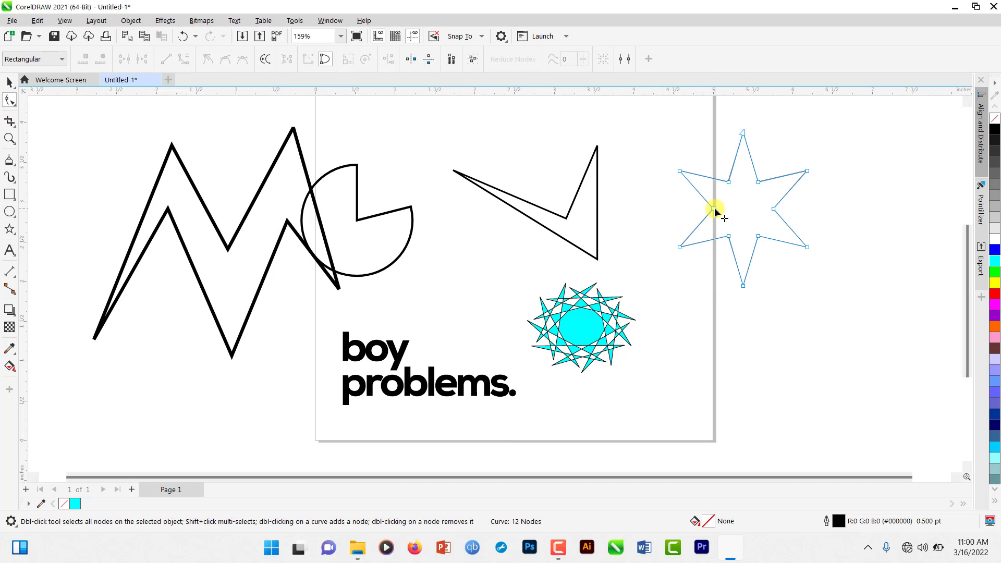
pyautogui.moveTo(714, 209); pyautogui.dragTo(632, 208)
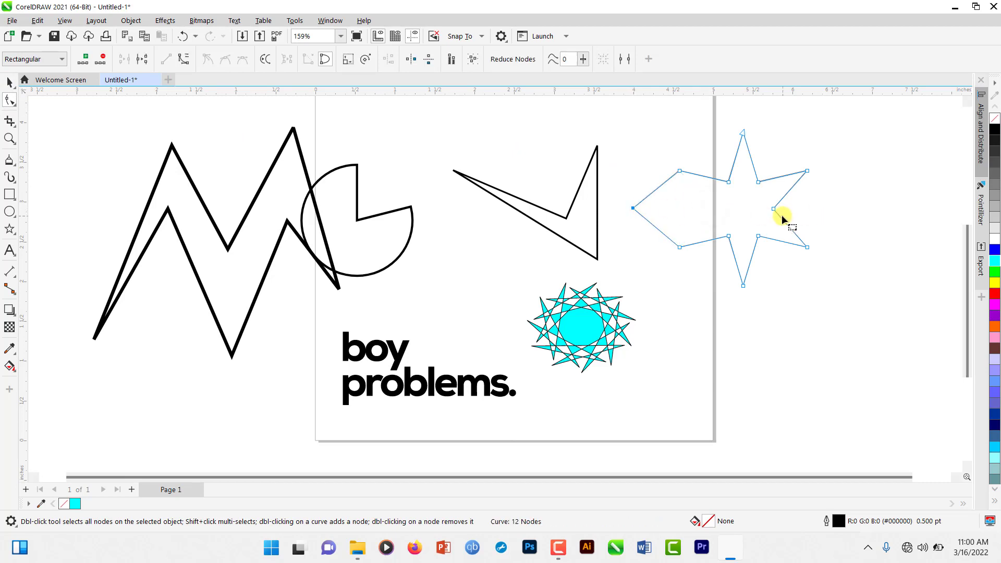
pyautogui.moveTo(775, 209); pyautogui.dragTo(847, 209)
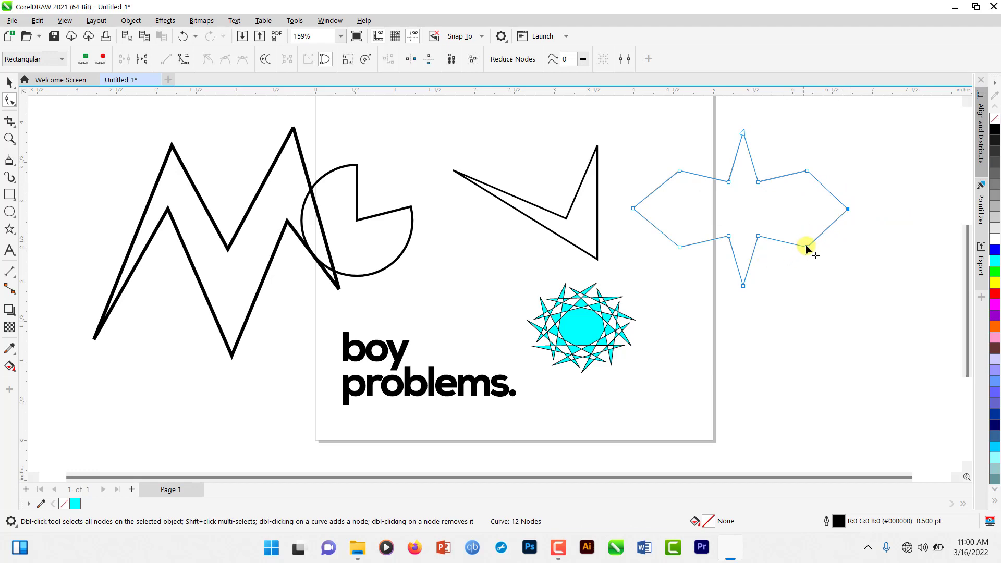
# Step: Raise both wing-tip nodes of the converted star and move them slightly further outward
pyautogui.click(820, 213)
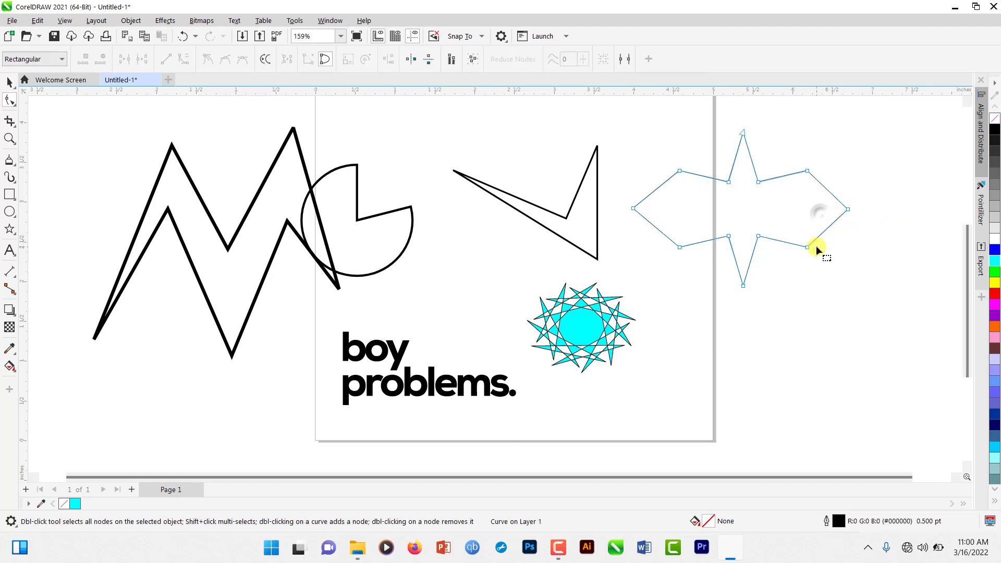
pyautogui.moveTo(847, 209); pyautogui.dragTo(861, 183)
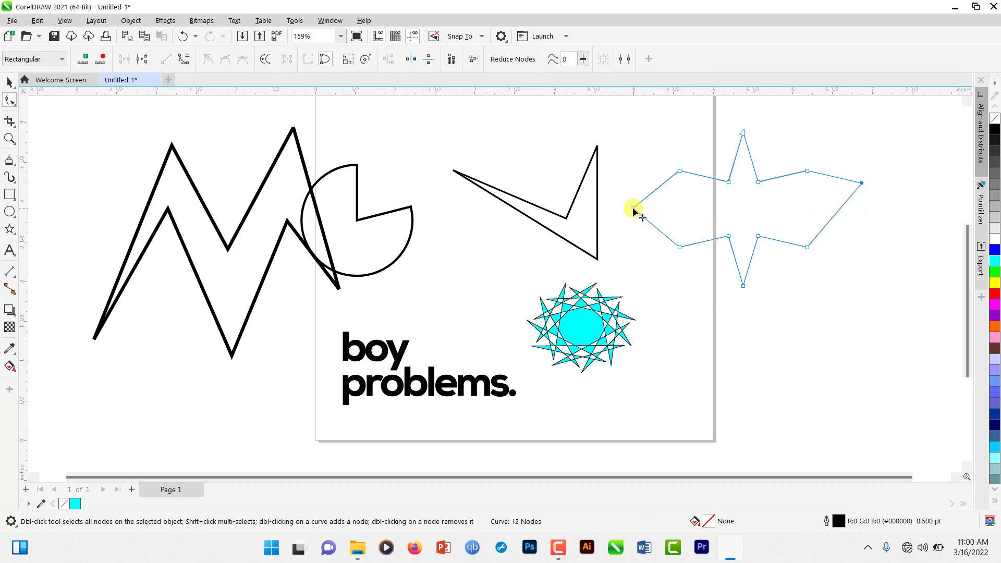
pyautogui.moveTo(633, 208); pyautogui.dragTo(624, 188)
# Step: Add a node near the converted star's bottom point and spread the bottom into a wide, flat tail
pyautogui.press('space')
pyautogui.doubleClick(741, 255)
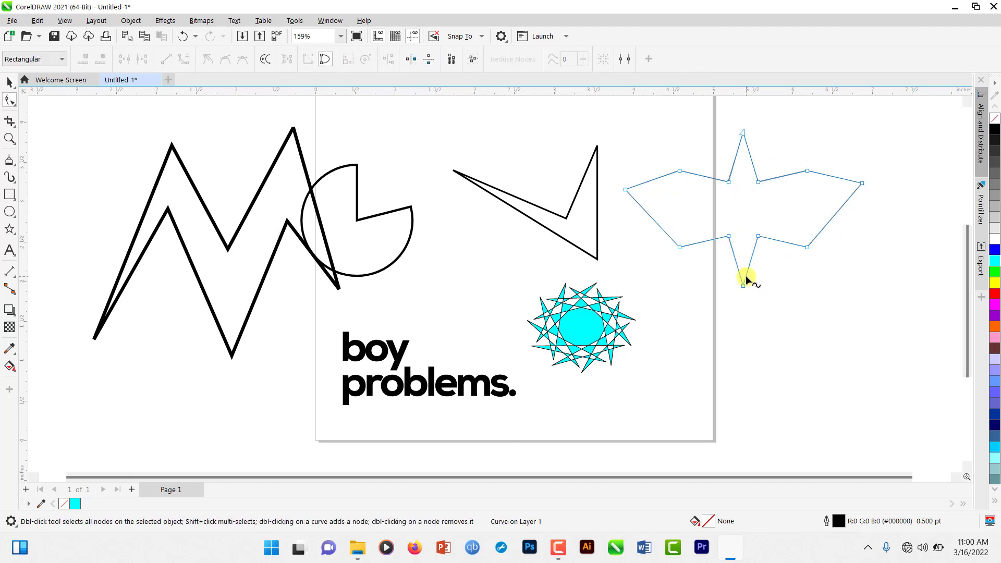
pyautogui.doubleClick(746, 278)
pyautogui.moveTo(746, 278); pyautogui.dragTo(718, 290)
pyautogui.press('space')
pyautogui.click(784, 299)
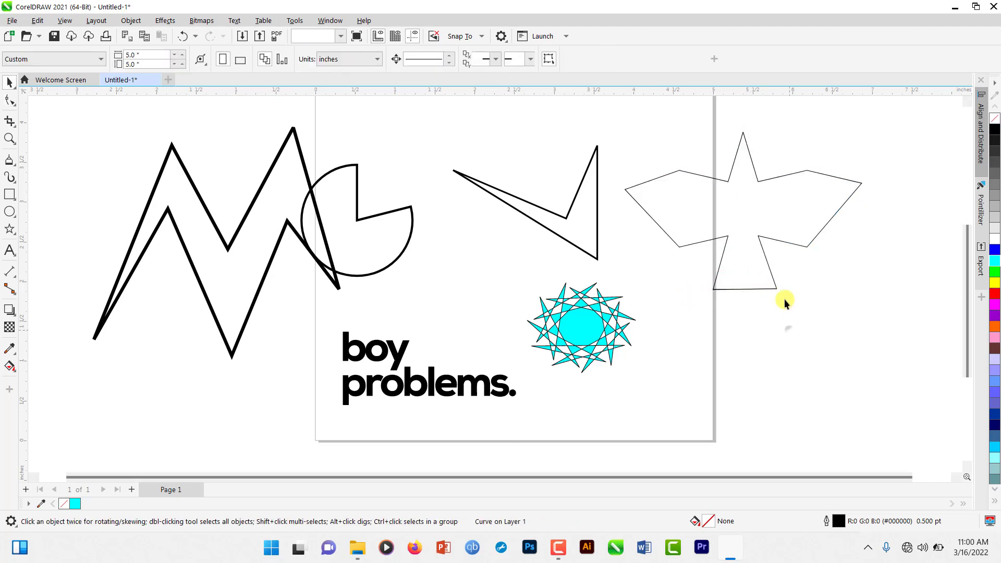
# Step: Move the bird shape to about X 5.984, Y 2.351 inches and the pie shape just above the text, clear of the zigzag
pyautogui.moveTo(759, 224); pyautogui.dragTo(809, 218)
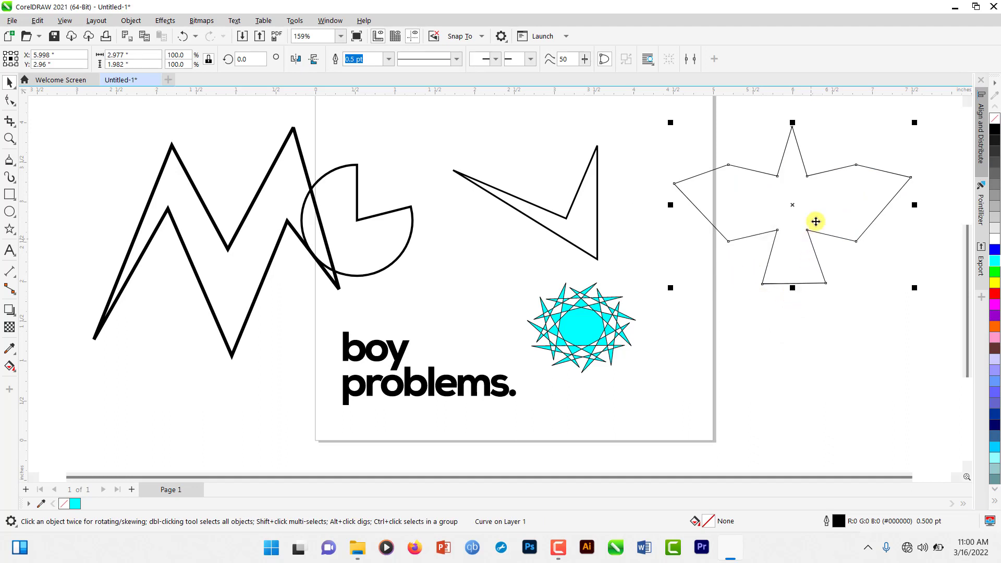
pyautogui.moveTo(819, 196); pyautogui.dragTo(815, 244)
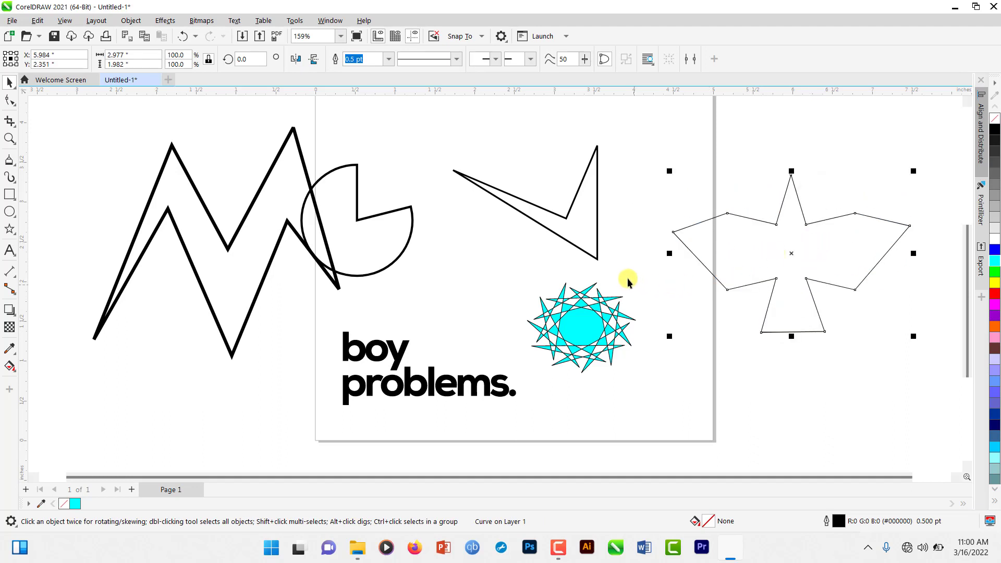
pyautogui.click(373, 229)
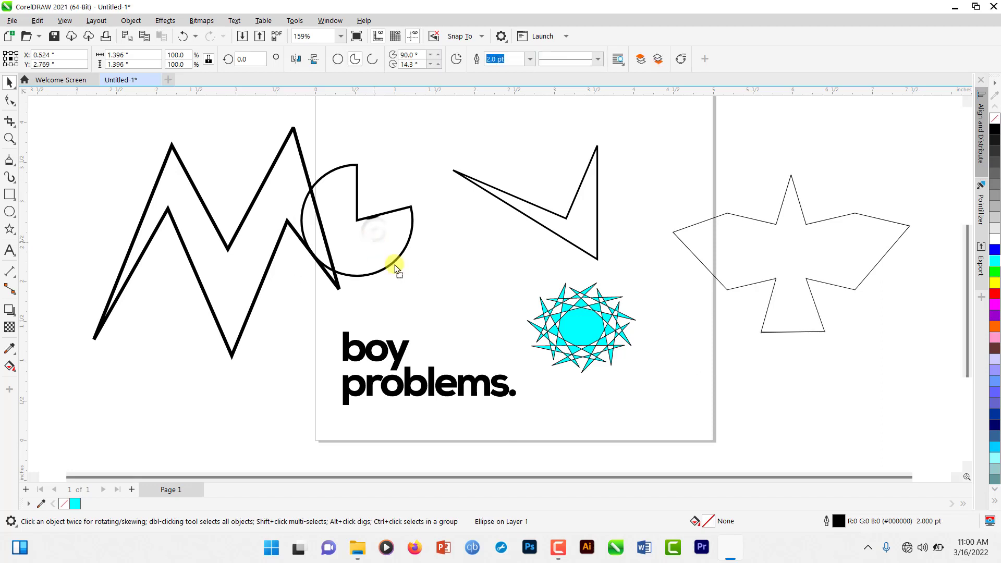
pyautogui.moveTo(395, 268); pyautogui.dragTo(456, 294)
# Step: Convert the "boy problems." text to curves
pyautogui.click(415, 363)
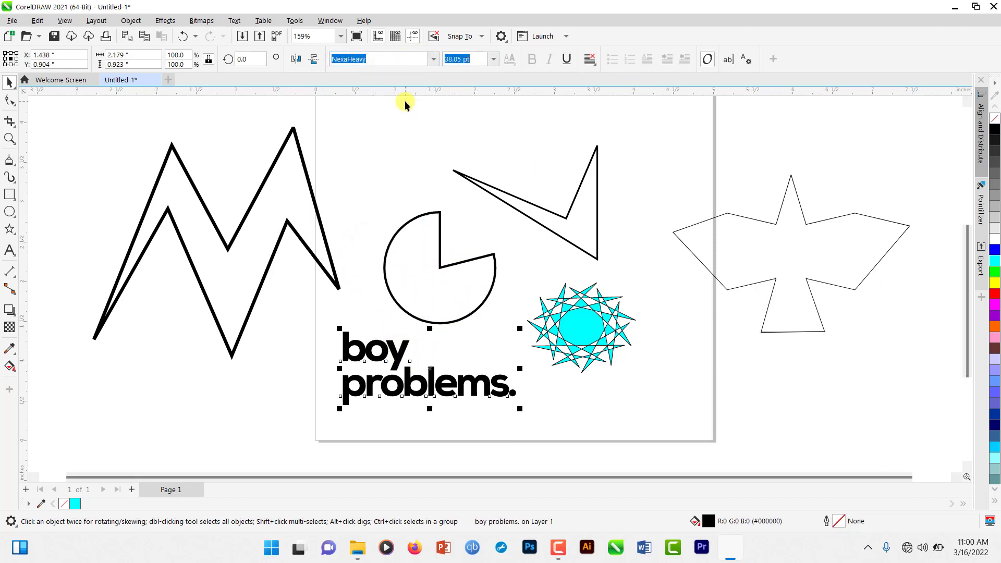
pyautogui.hotkey('ctrl', 'q')
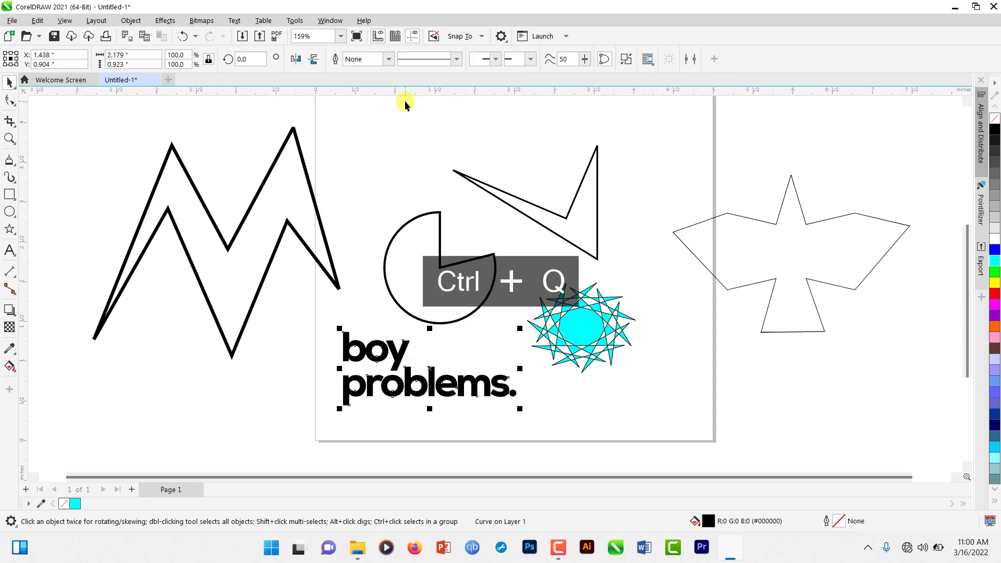
pyautogui.click(354, 320)
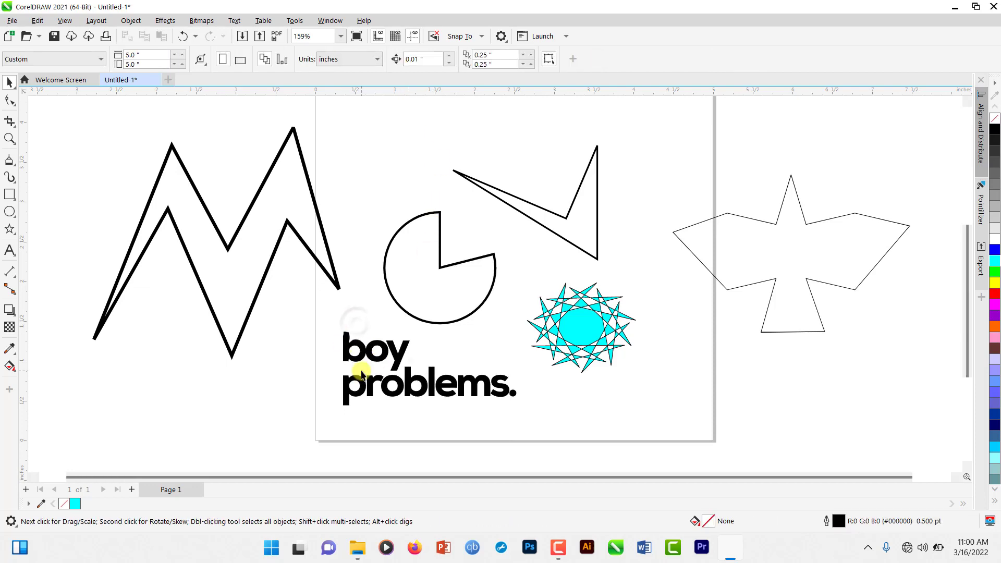
# Step: Add a node on the left edge of the "b" stem in "boy" and pull its top-left corner outward into a horizontal spike
pyautogui.scroll(3, 358, 335)
pyautogui.doubleClick(357, 335)
pyautogui.scroll(5, 344, 337)
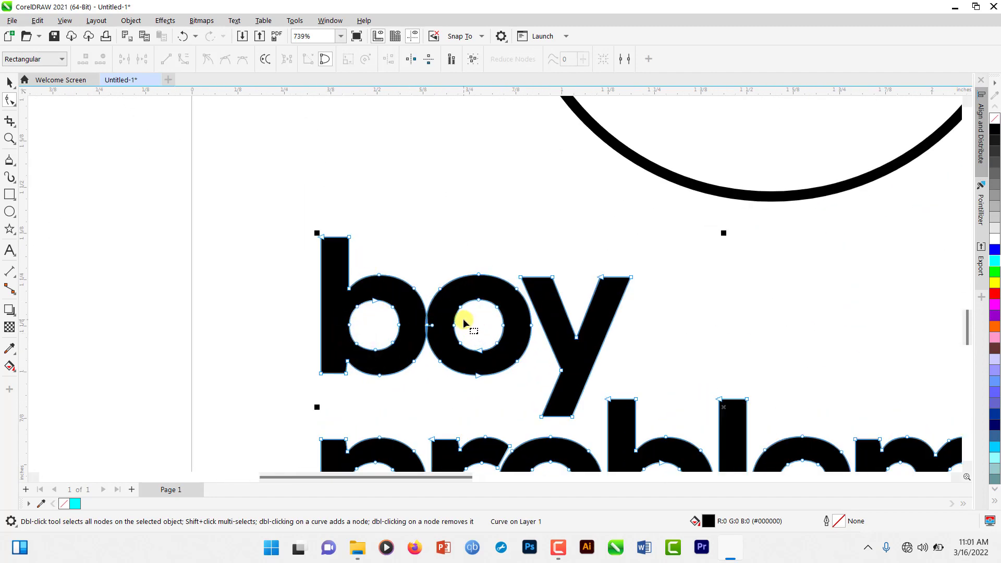
pyautogui.scroll(-2, 463, 319)
pyautogui.scroll(3, 355, 263)
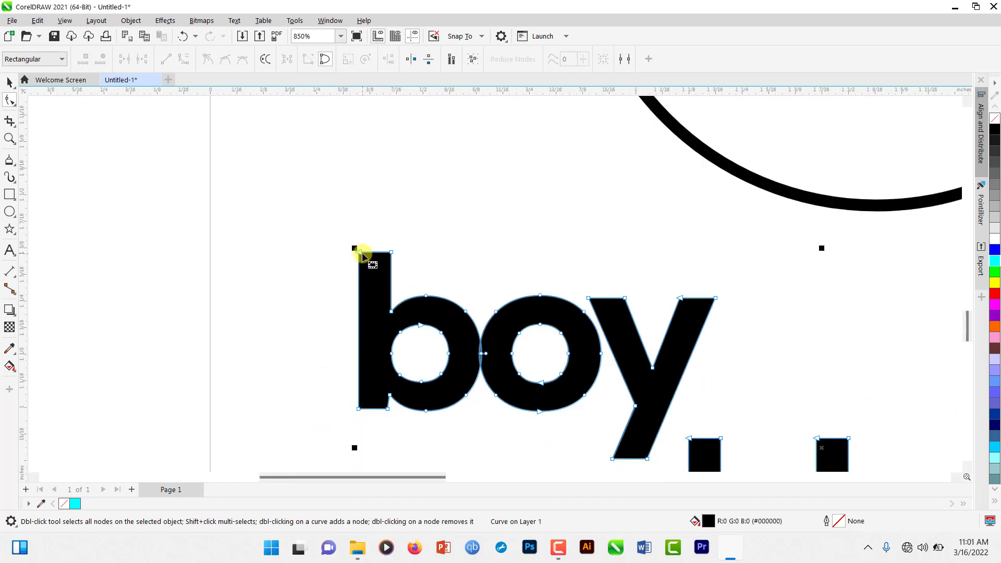
pyautogui.click(358, 273)
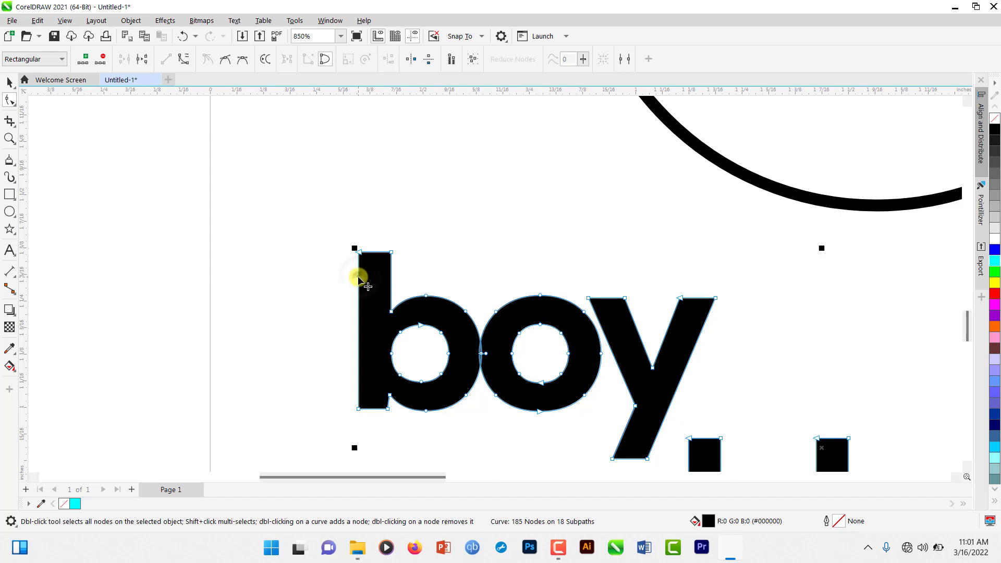
pyautogui.moveTo(358, 252); pyautogui.dragTo(297, 251)
pyautogui.scroll(-1, 298, 250)
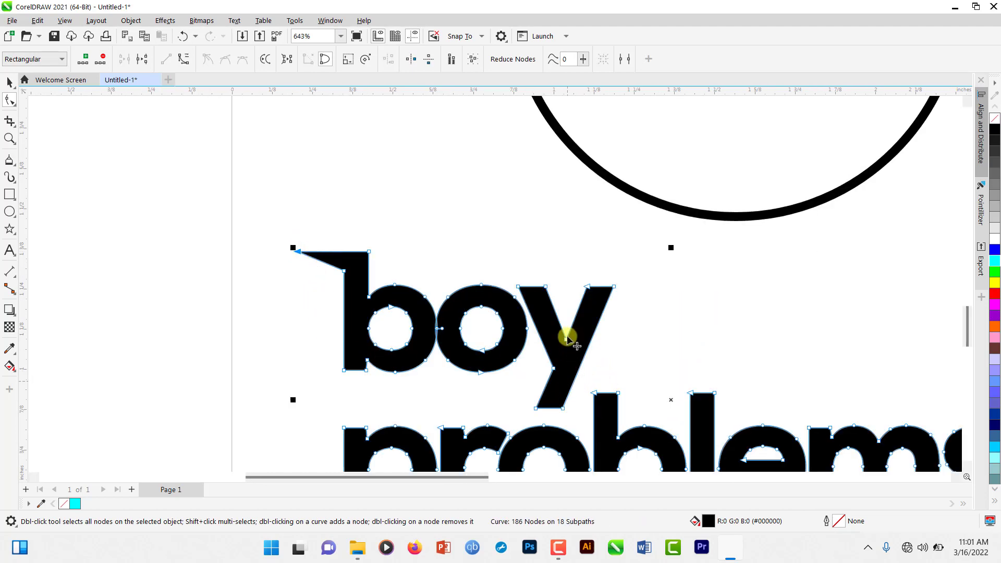
# Step: Extend the right arm of the "y" in "boy" by moving its two top nodes up and to the right
pyautogui.scroll(-1, 547, 379)
pyautogui.scroll(1, 558, 380)
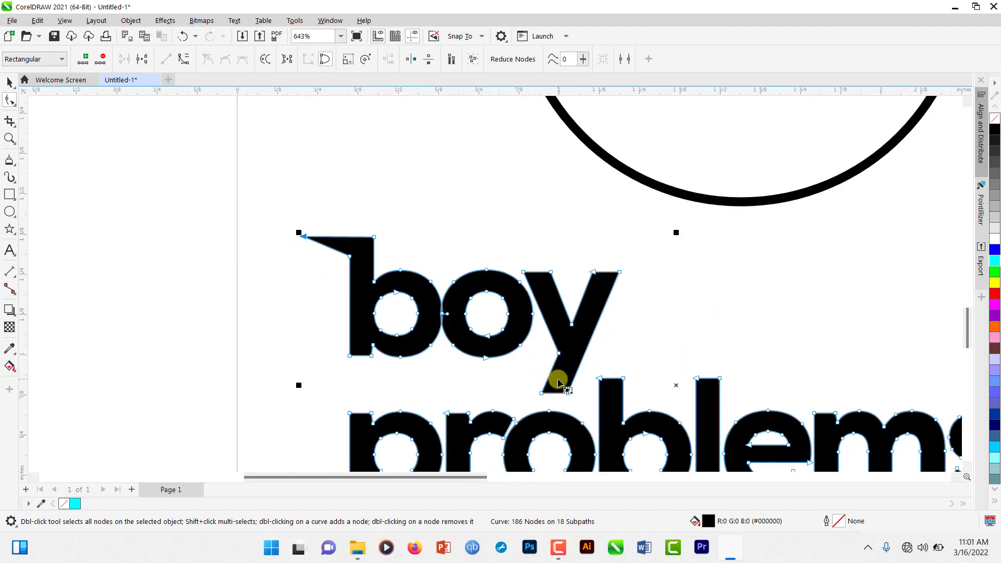
pyautogui.click(559, 382)
pyautogui.click(592, 286)
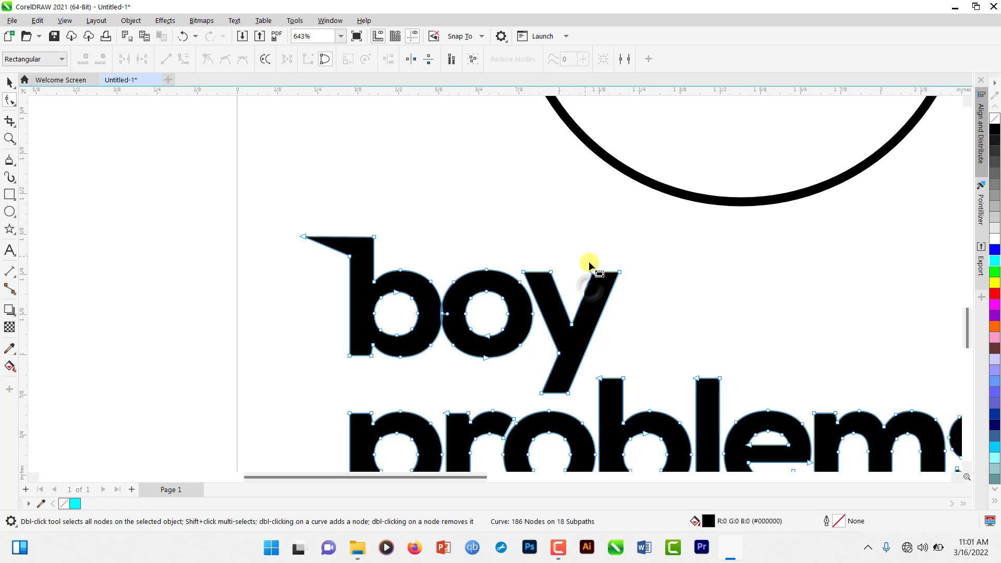
pyautogui.moveTo(576, 252); pyautogui.dragTo(636, 231)
pyautogui.scroll(-3, 618, 261)
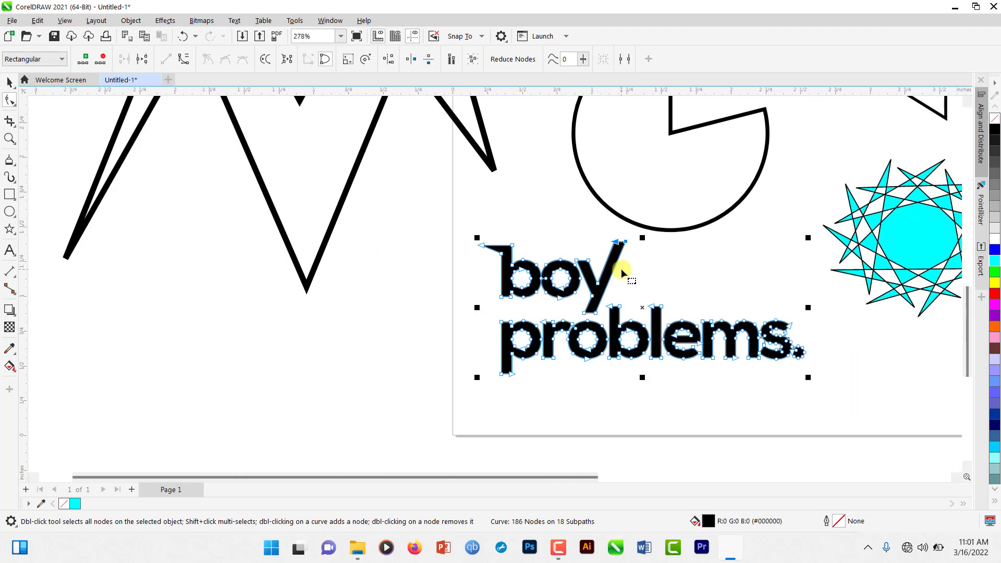
pyautogui.press('space')
pyautogui.click(410, 300)
# Step: Add a node on the left edge of the "p" stem in "problems." and pull its top-left corner outward into a matching spike
pyautogui.scroll(-3, 542, 281)
pyautogui.scroll(4, 565, 353)
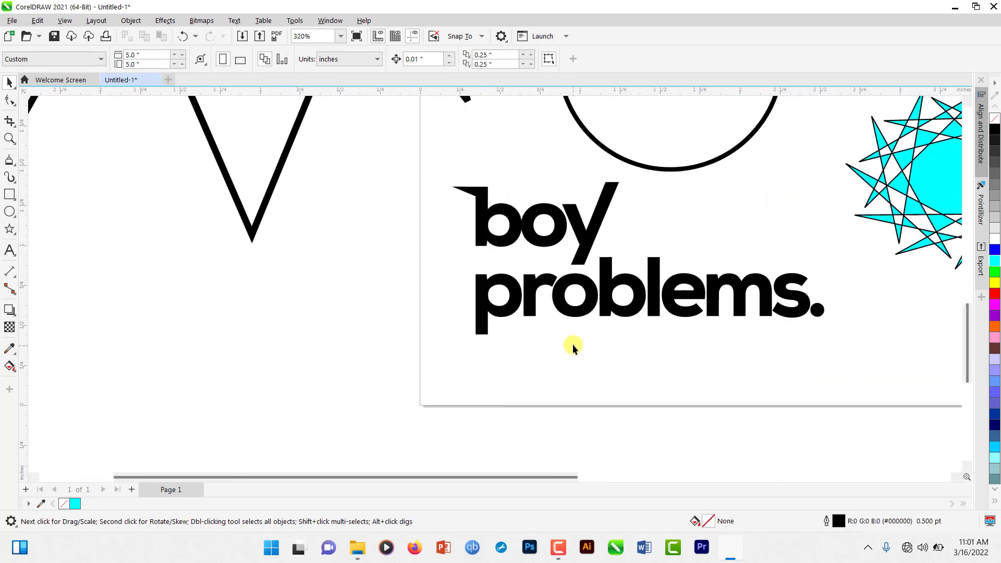
pyautogui.scroll(3, 476, 289)
pyautogui.click(476, 285)
pyautogui.press('space')
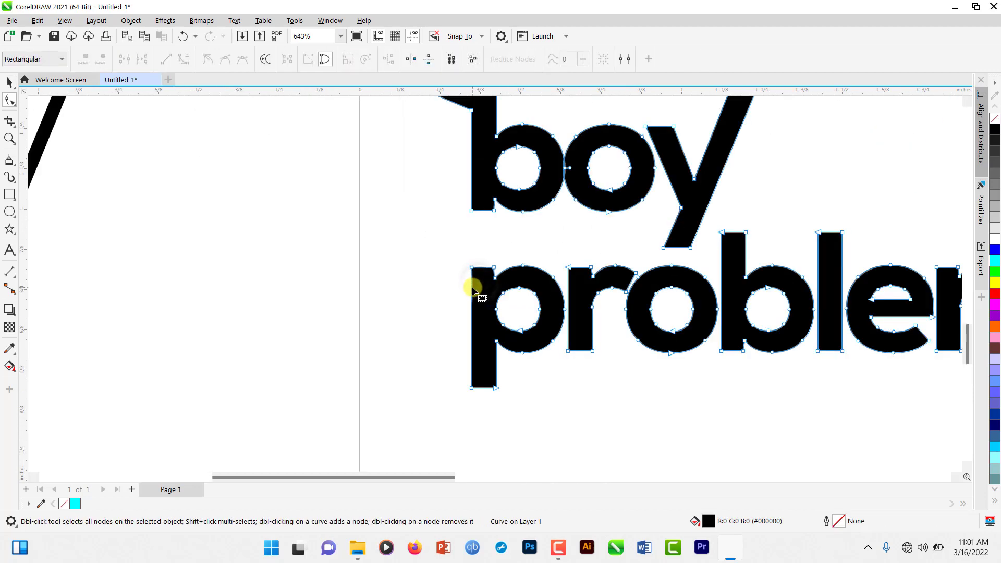
pyautogui.moveTo(473, 269); pyautogui.dragTo(417, 270)
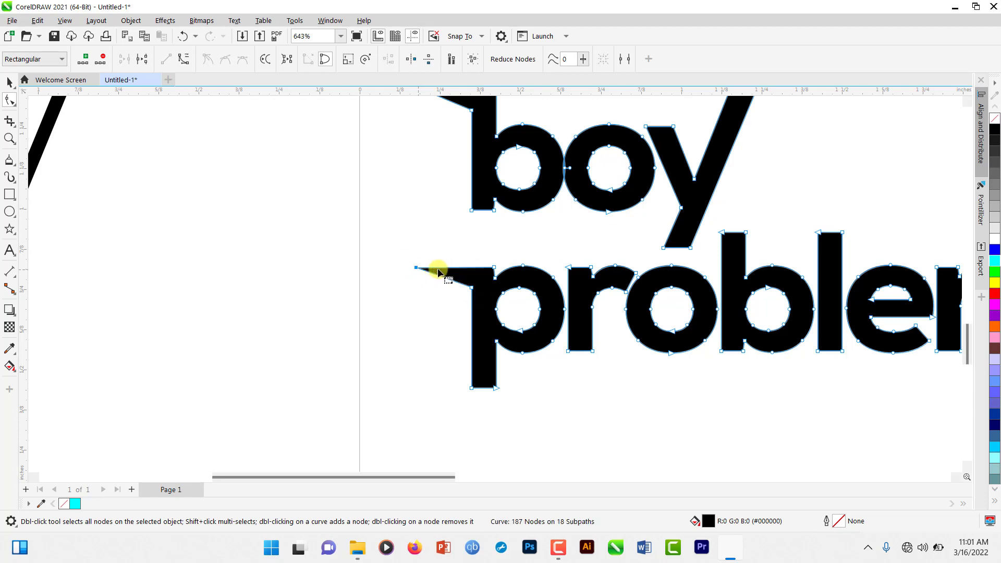
pyautogui.scroll(-1, 567, 285)
pyautogui.press('space')
# Step: Delete the inner counter nodes of the "o" in "problems." so the letter is solid
pyautogui.scroll(-3, 540, 342)
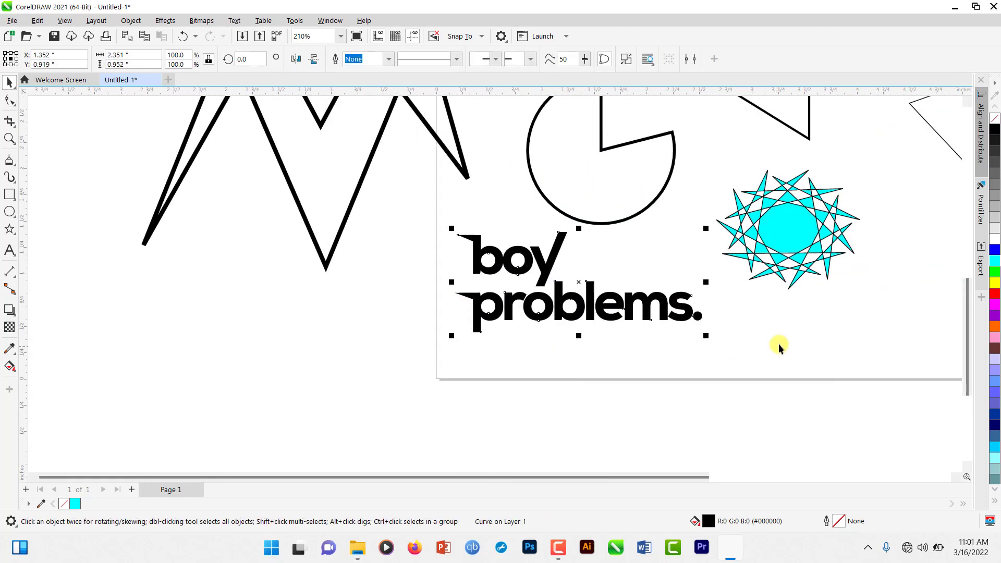
pyautogui.scroll(3, 777, 342)
pyautogui.scroll(1, 694, 315)
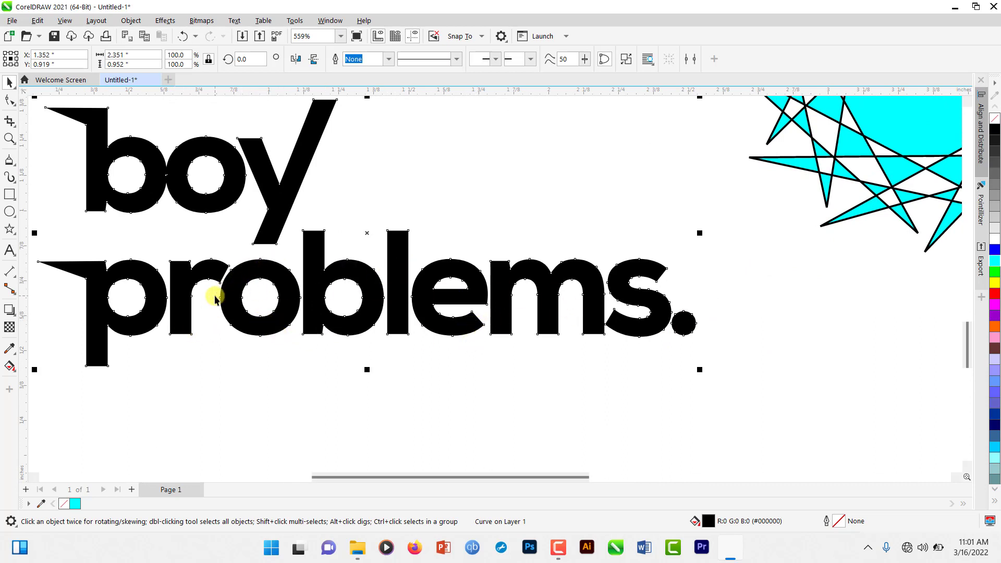
pyautogui.scroll(2, 234, 298)
pyautogui.press('F10')
pyautogui.scroll(2, 237, 291)
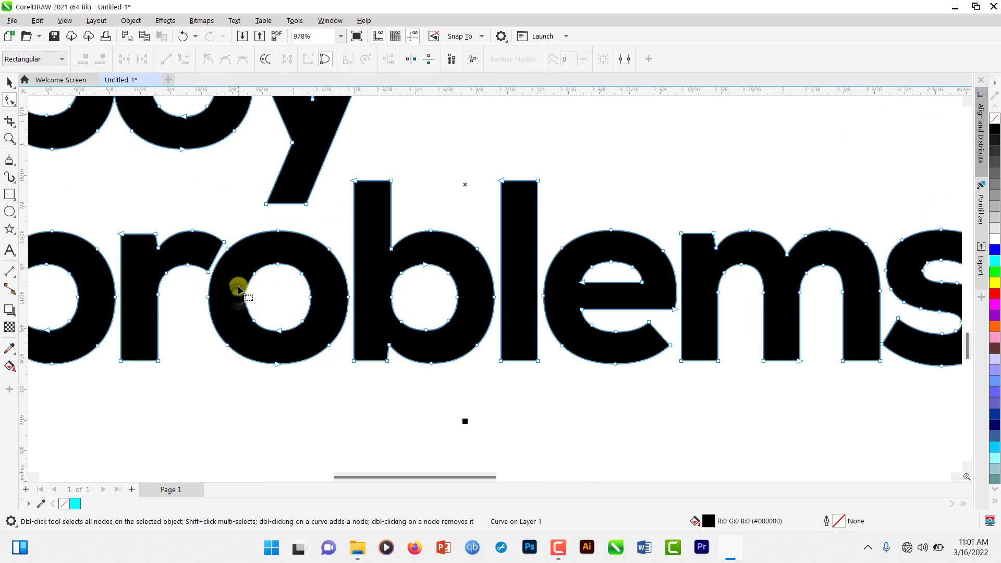
pyautogui.scroll(1, 238, 290)
pyautogui.moveTo(242, 260); pyautogui.dragTo(329, 344)
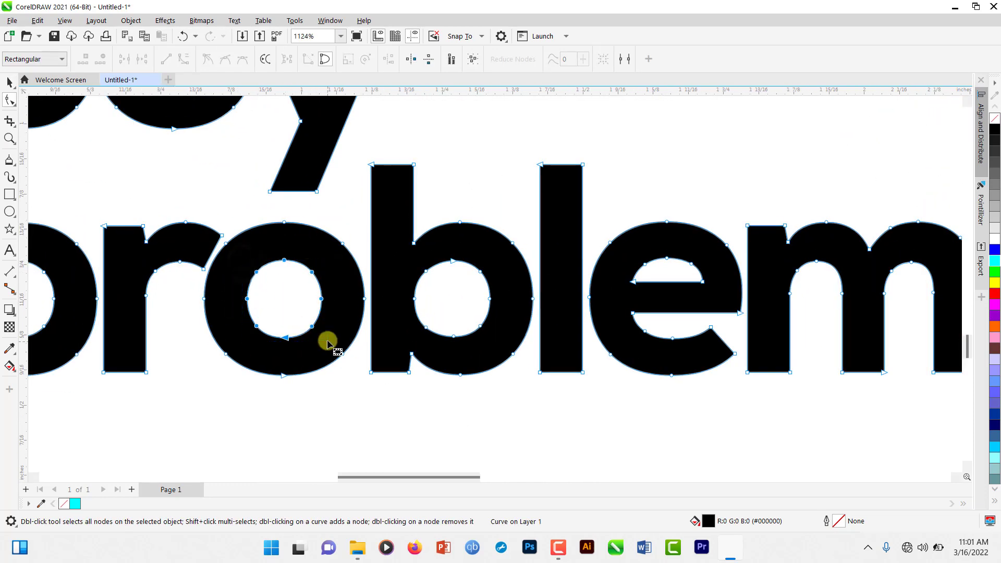
pyautogui.press('Delete')
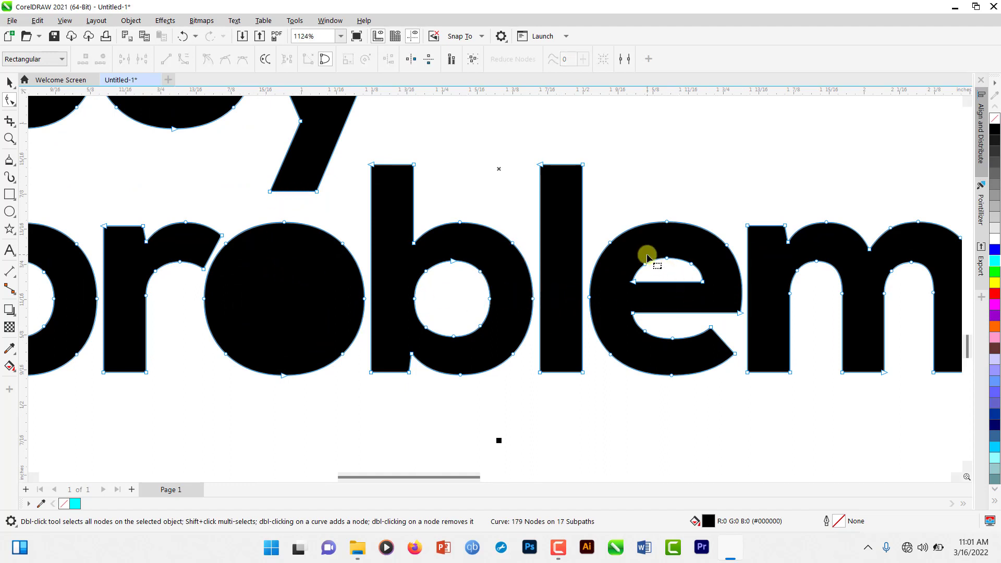
# Step: Delete the nodes of the enclosed counter in the "e" of "problems." so that opening is filled
pyautogui.moveTo(629, 252); pyautogui.dragTo(710, 298)
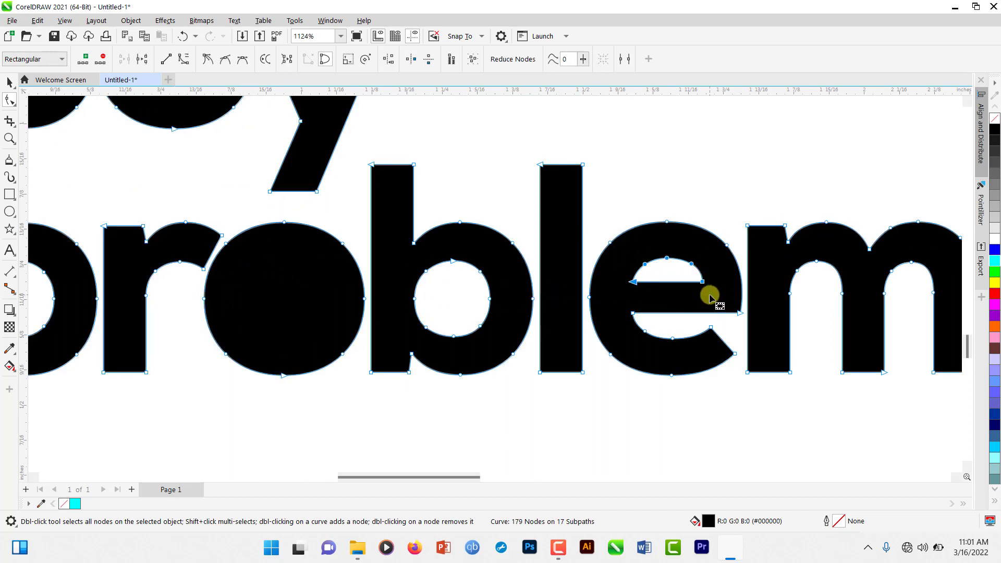
pyautogui.press('Delete')
pyautogui.scroll(-3, 610, 268)
pyautogui.press('space')
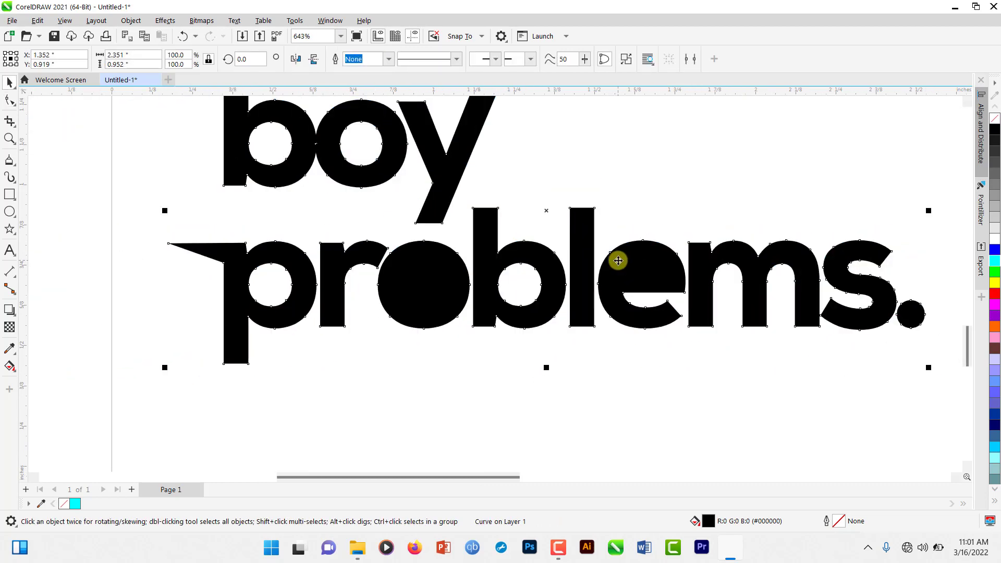
pyautogui.scroll(-3, 618, 261)
pyautogui.click(520, 324)
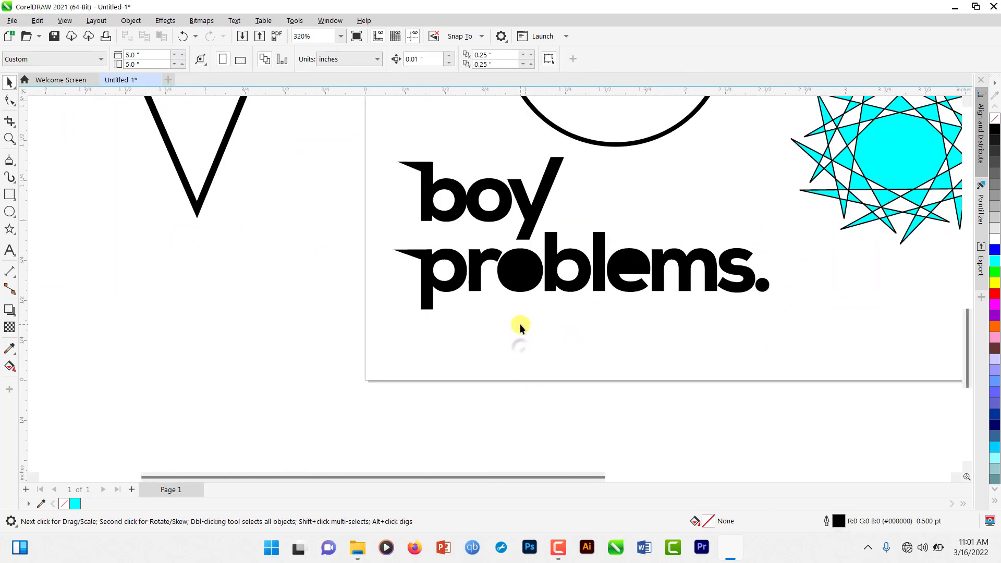
pyautogui.scroll(-3, 521, 323)
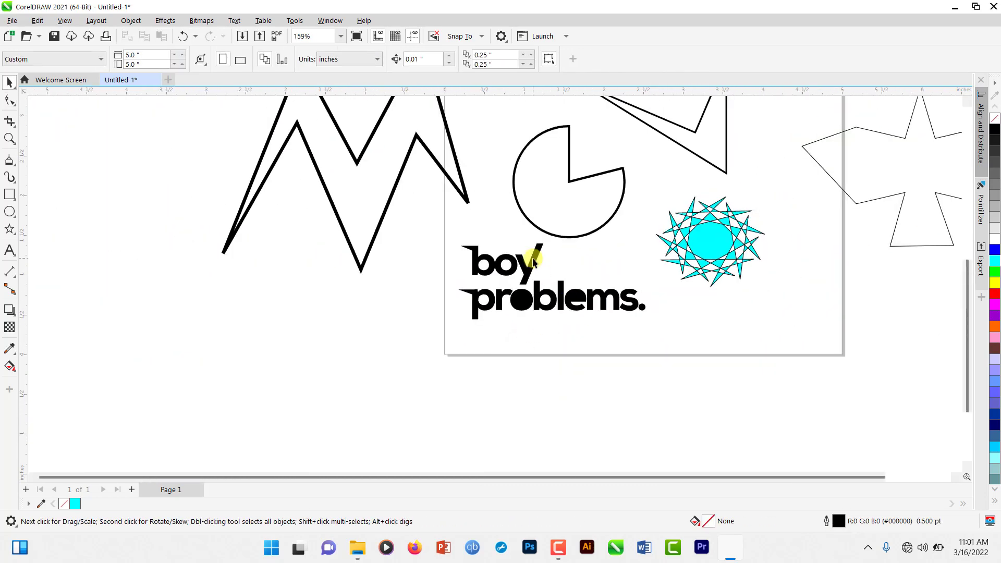
# Step: Pull the lower-left corner node of the "y" tail in "boy" about 0.114 inches straight left into a spike
pyautogui.scroll(3, 533, 260)
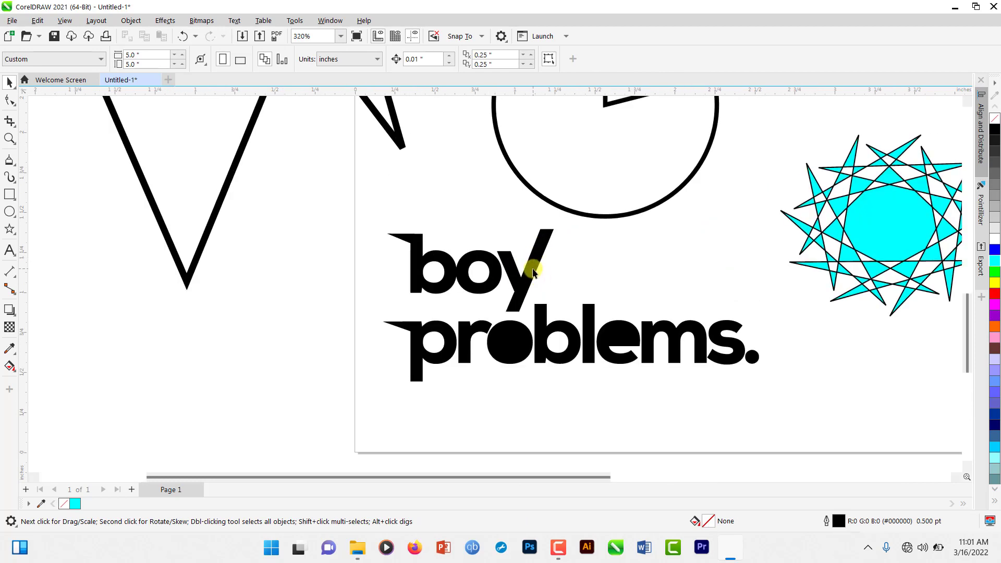
pyautogui.doubleClick(533, 271)
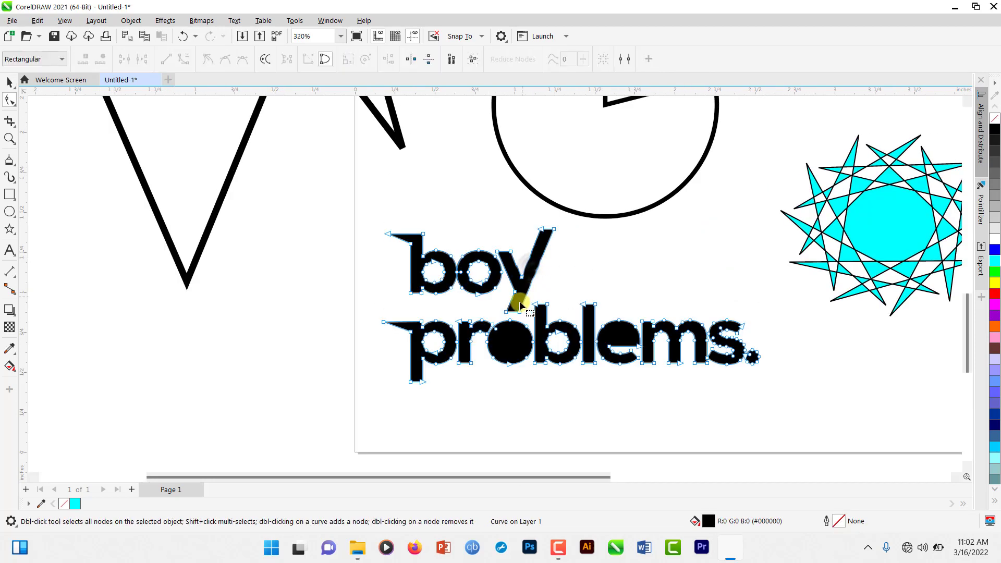
pyautogui.moveTo(509, 304); pyautogui.dragTo(488, 312)
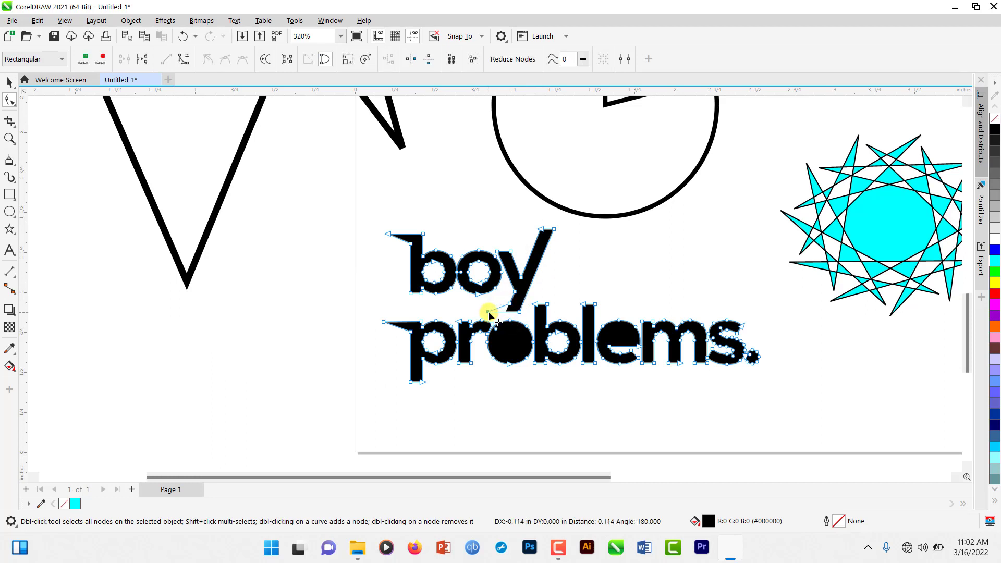
pyautogui.press('space')
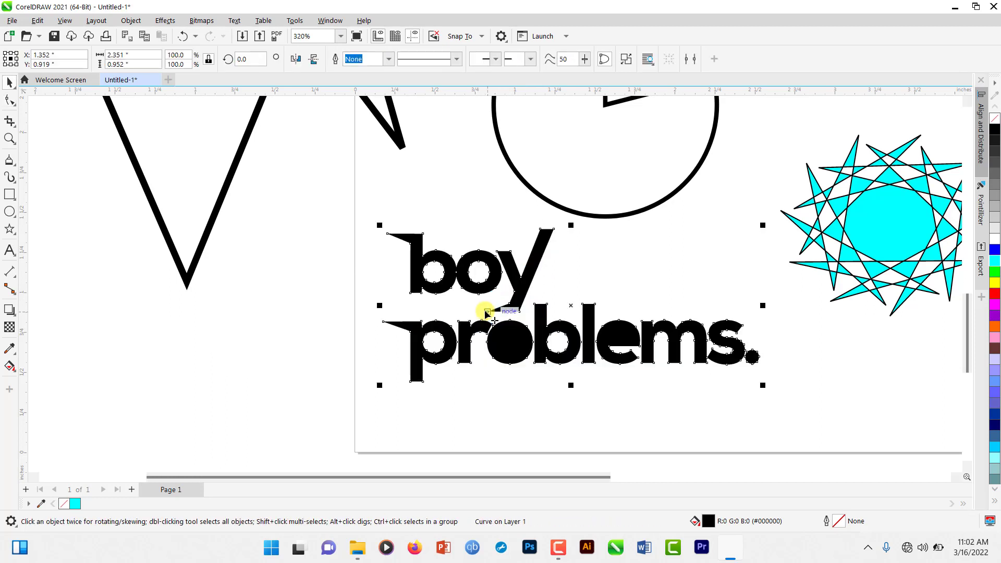
pyautogui.click(694, 257)
pyautogui.scroll(-1, 460, 278)
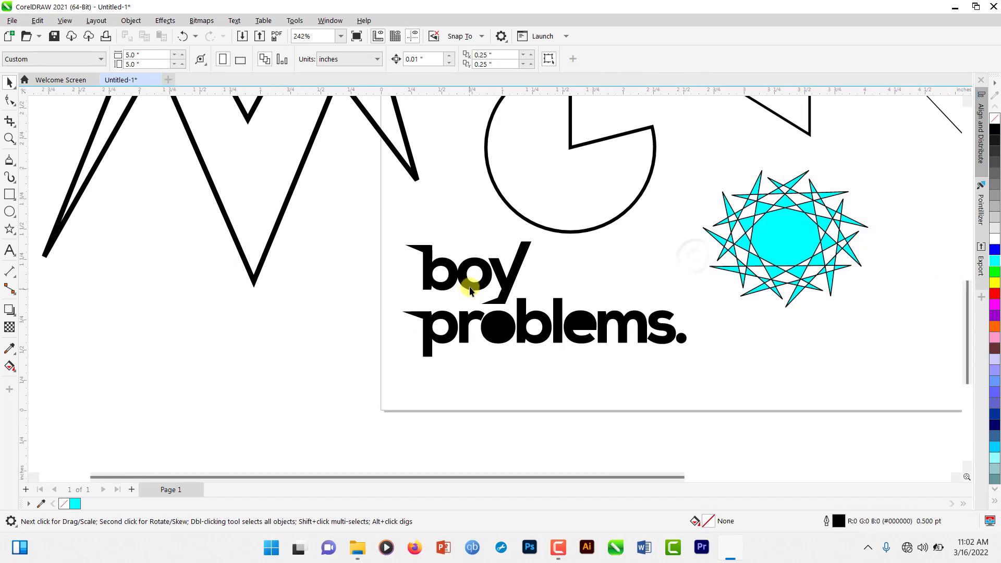
# Step: Move the M-shaped outline down and to the left, clear of the page
pyautogui.scroll(-2, 480, 284)
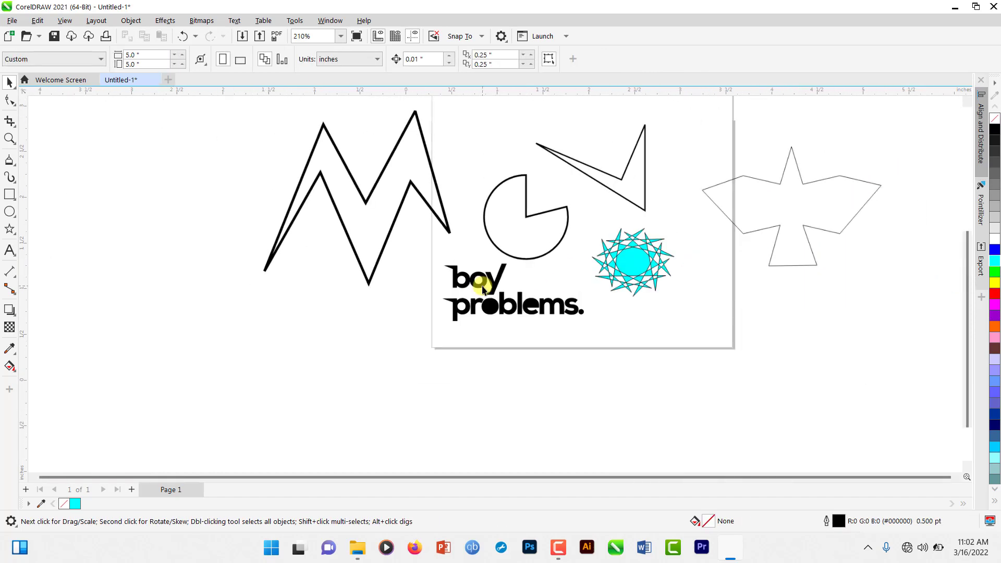
pyautogui.scroll(1, 482, 314)
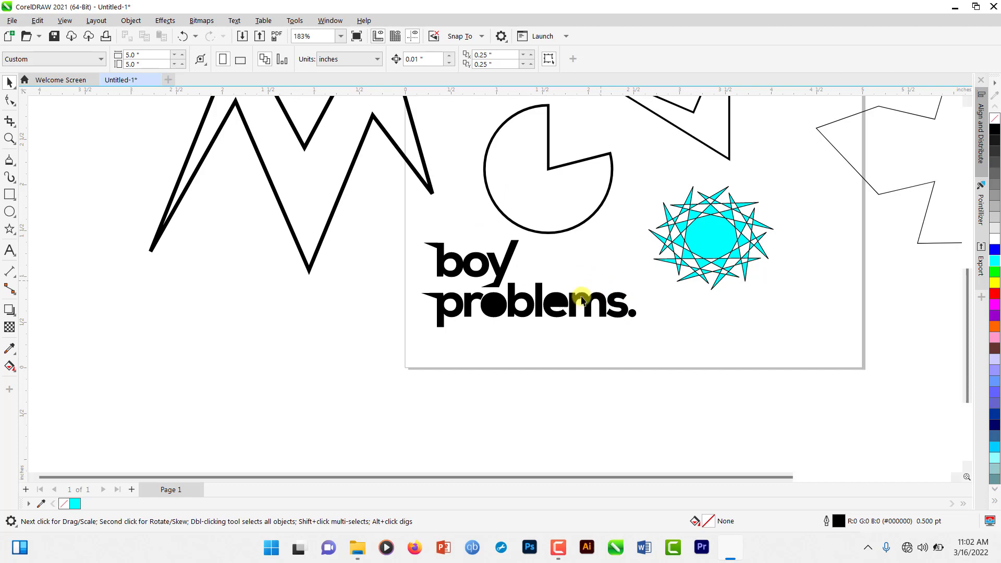
pyautogui.scroll(-3, 576, 292)
pyautogui.scroll(2, 550, 261)
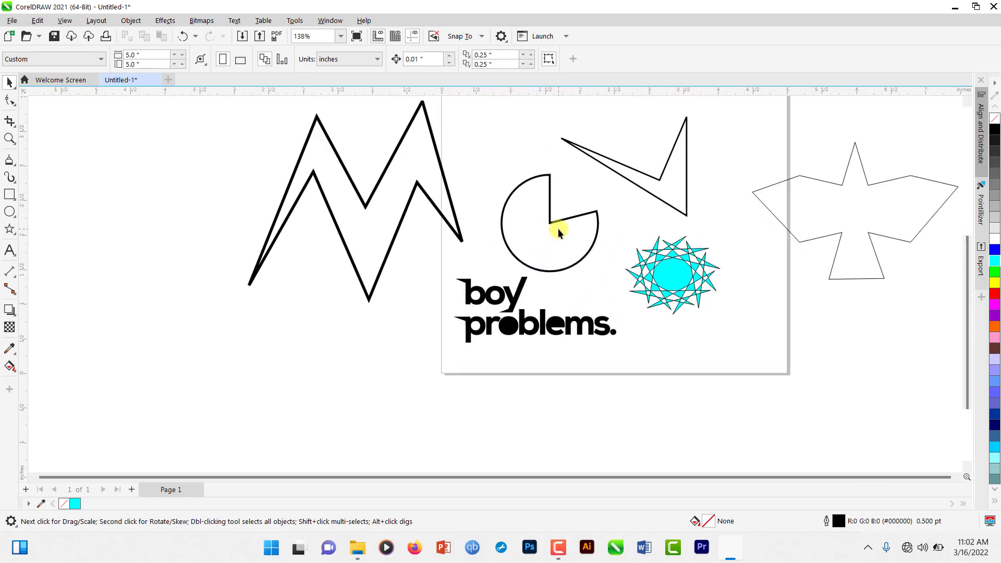
pyautogui.click(536, 232)
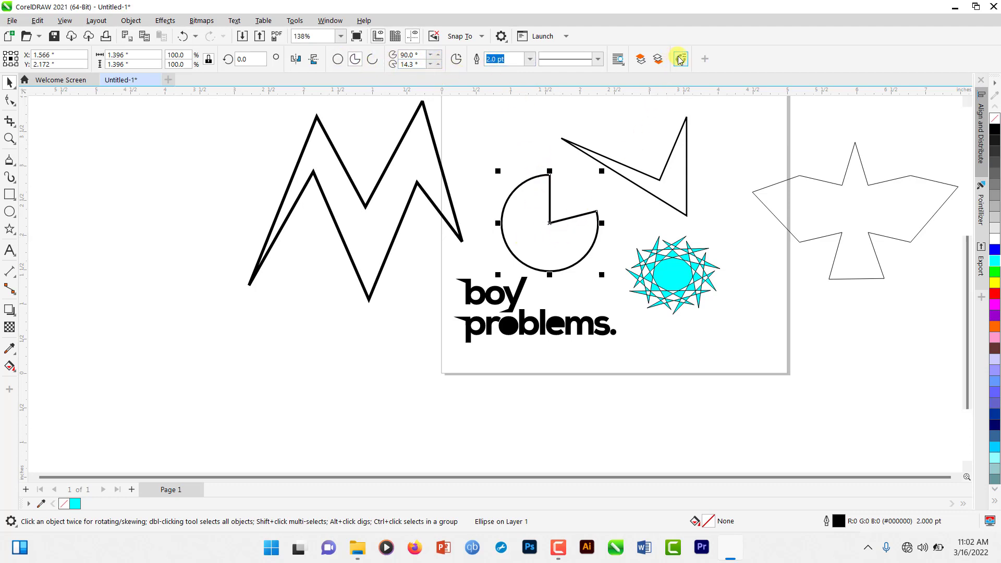
pyautogui.moveTo(372, 227); pyautogui.dragTo(335, 277)
# Step: Reshape the M outline by shifting its right-side nodes and inner left peak slightly down and raising its upper middle valley
pyautogui.doubleClick(375, 228)
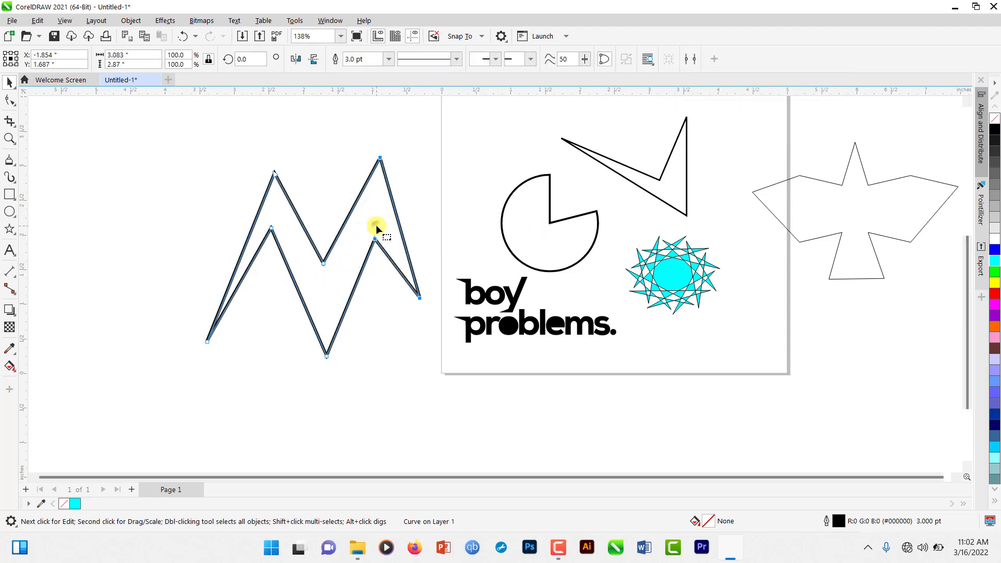
pyautogui.moveTo(374, 240); pyautogui.dragTo(377, 248)
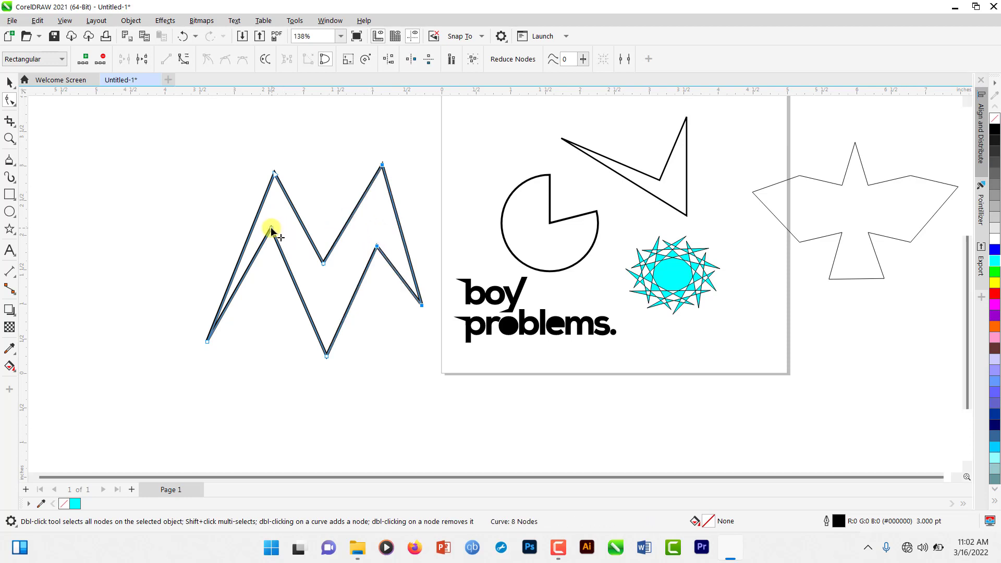
pyautogui.moveTo(270, 228); pyautogui.dragTo(270, 245)
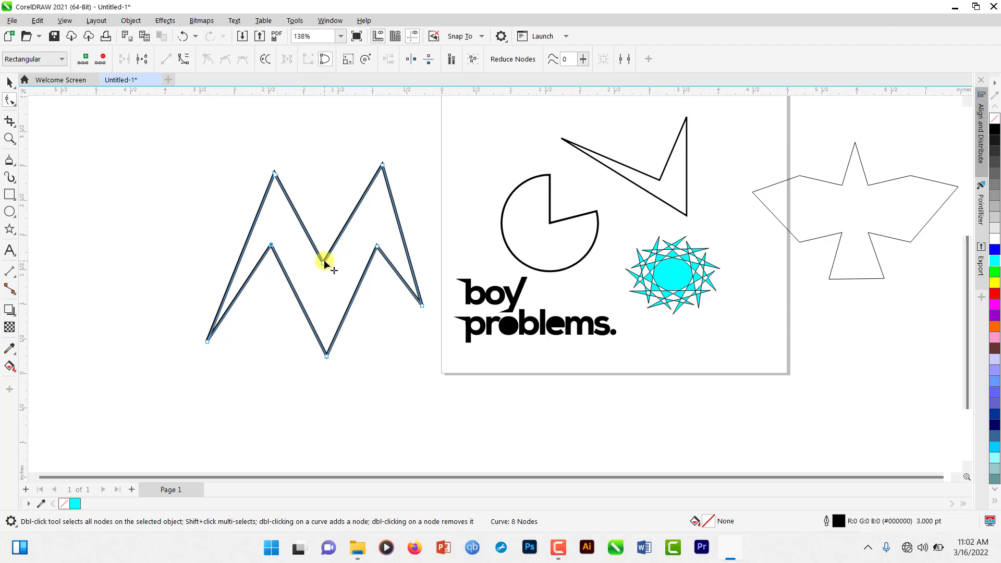
pyautogui.moveTo(324, 261); pyautogui.dragTo(326, 251)
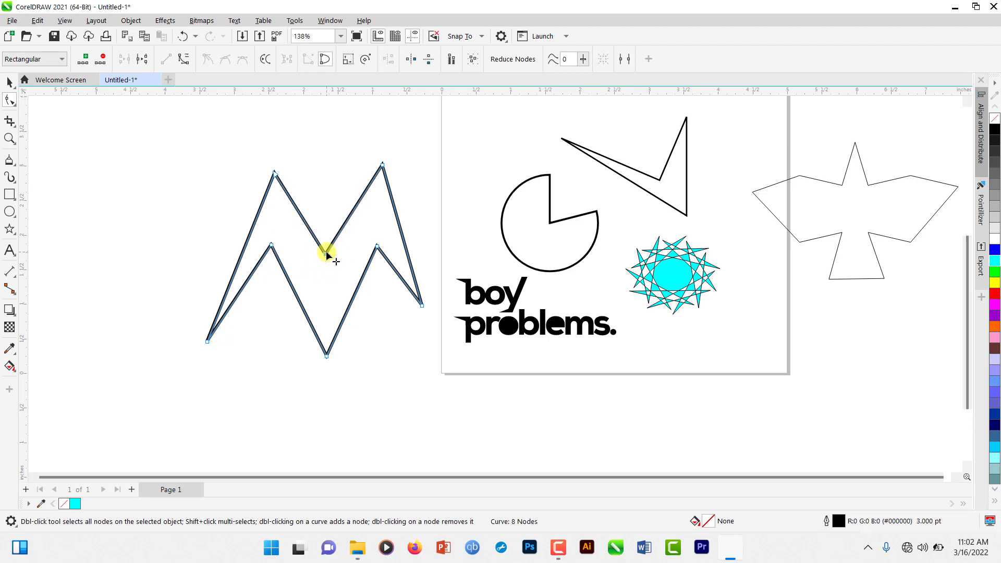
pyautogui.press('space')
pyautogui.scroll(-3, 469, 298)
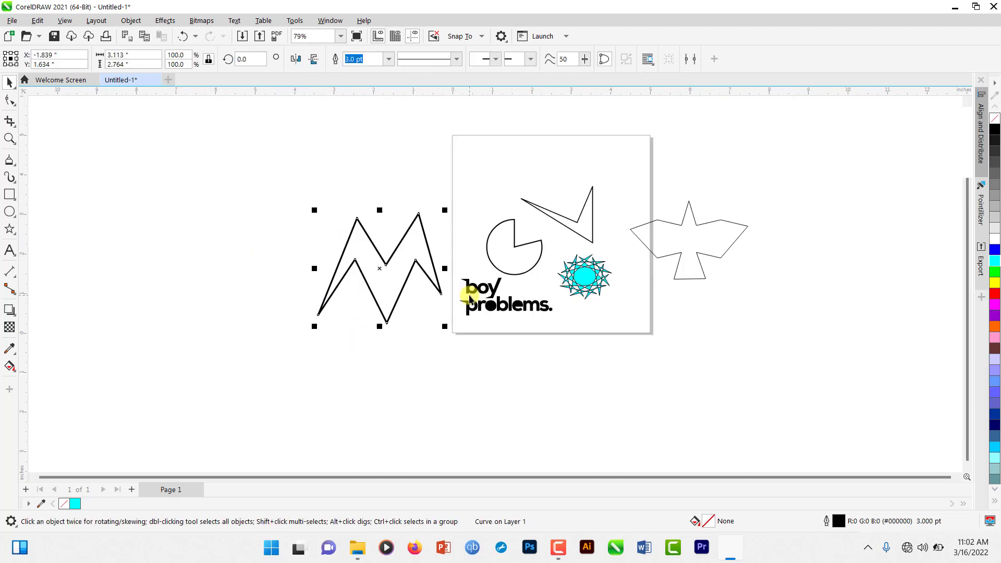
# Step: Add the artistic text "VANS" in the empty area left of the M outline
pyautogui.scroll(1, 396, 216)
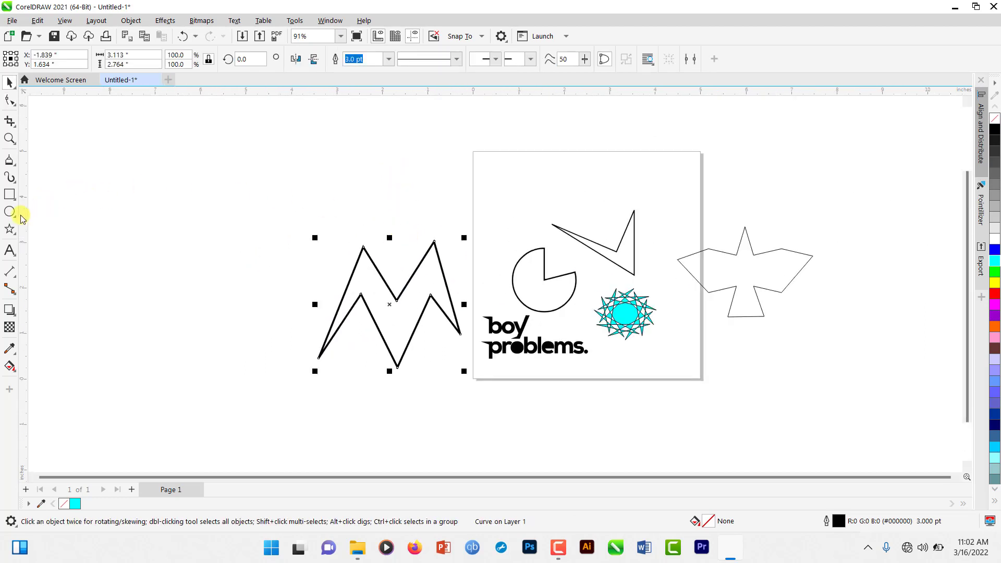
pyautogui.click(10, 250)
pyautogui.click(170, 321)
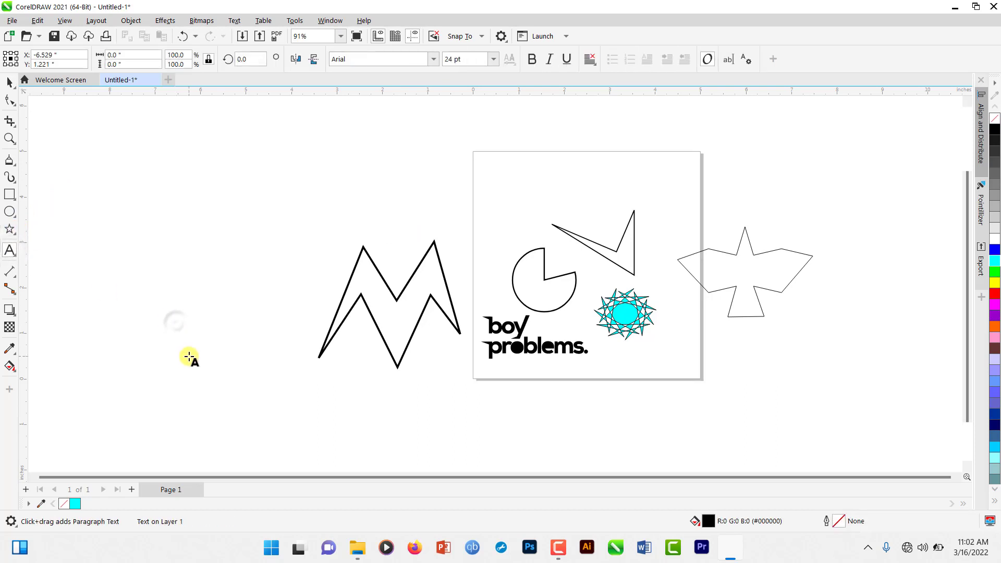
pyautogui.press('capslock')
pyautogui.write('VANS')
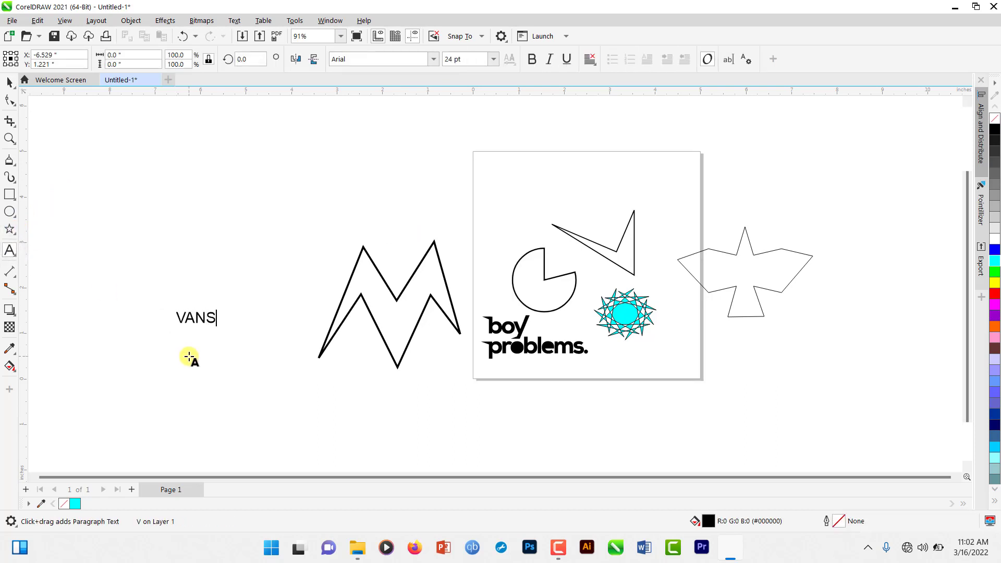
pyautogui.hotkey('ctrl', 'space')
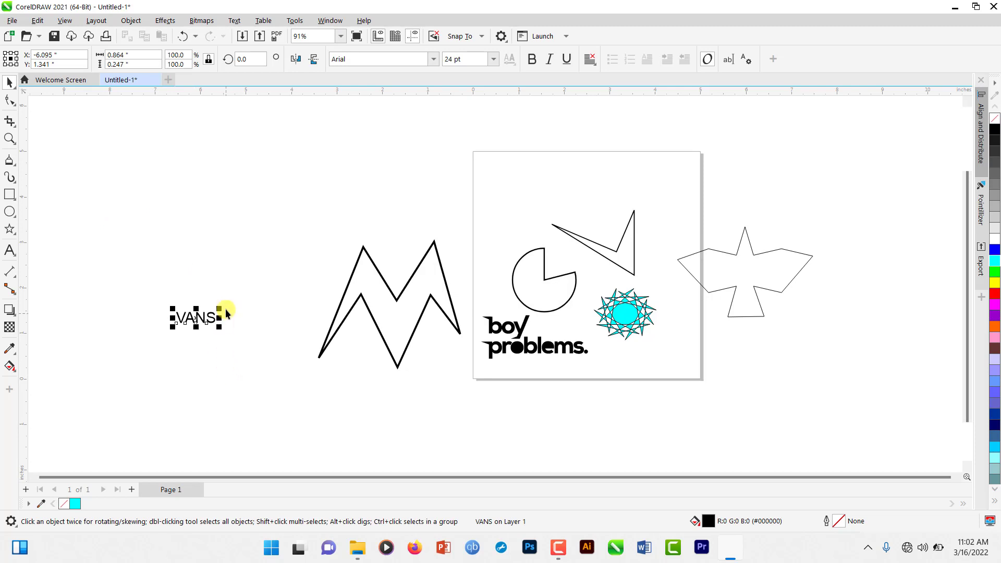
# Step: Enlarge "VANS" to about 50 pt, make it bold, and place it near the top of the page
pyautogui.moveTo(219, 306); pyautogui.dragTo(263, 267)
pyautogui.click(414, 37)
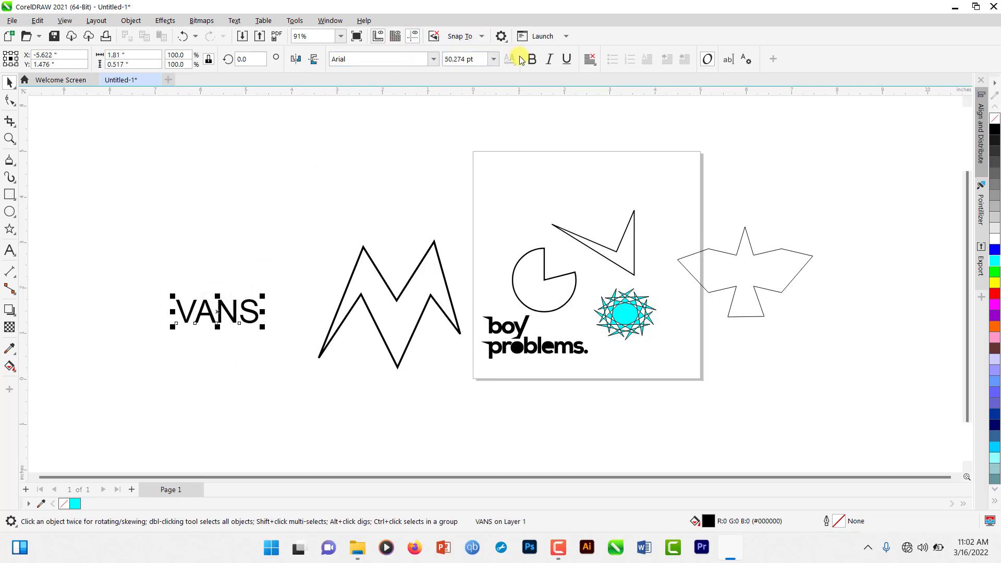
pyautogui.click(529, 59)
pyautogui.moveTo(233, 308); pyautogui.dragTo(574, 178)
# Step: Tighten the letter spacing of "VANS" slightly with the Shape tool
pyautogui.click(10, 100)
pyautogui.scroll(1, 542, 163)
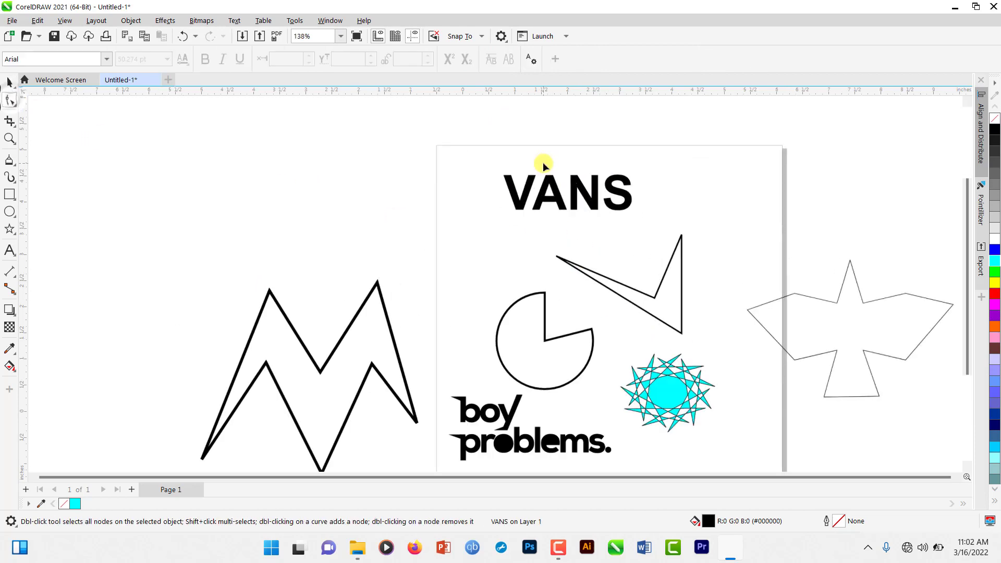
pyautogui.moveTo(639, 215); pyautogui.dragTo(625, 214)
pyautogui.press('space')
# Step: Convert "VANS" to curves and extend the V's right arm about 0.172 inches up along its slant
pyautogui.scroll(1, 520, 108)
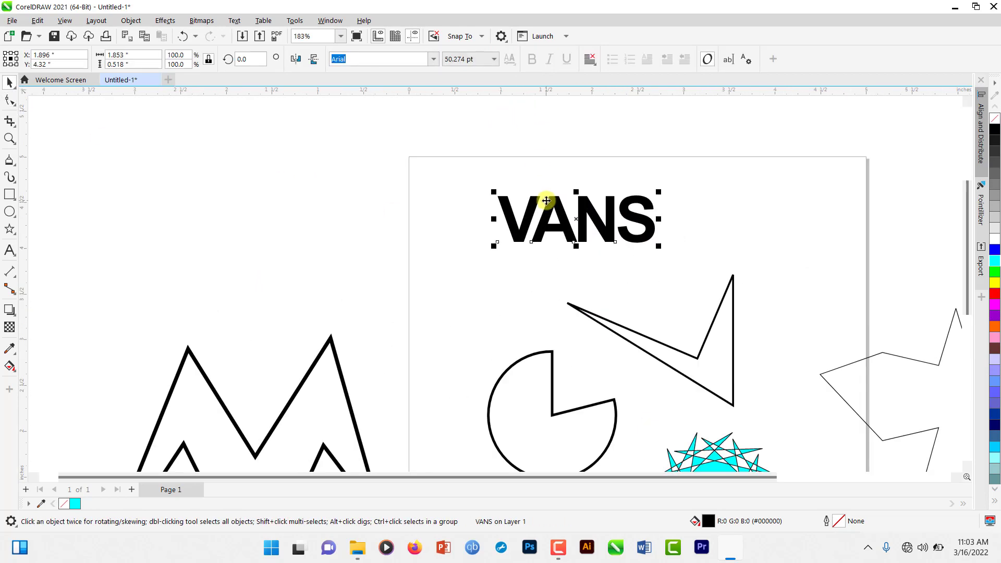
pyautogui.hotkey('ctrl', 'q')
pyautogui.press('F10')
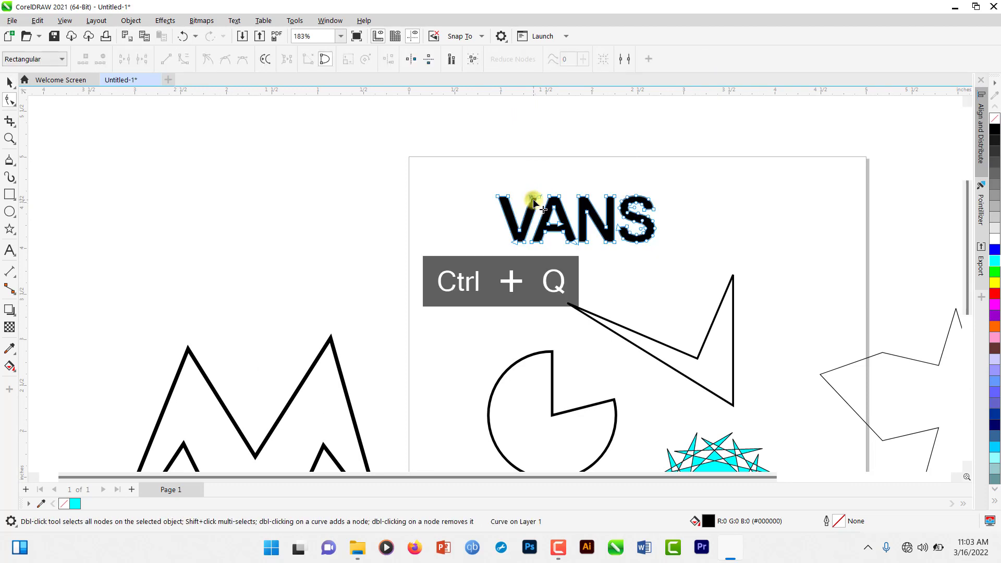
pyautogui.scroll(2, 540, 198)
pyautogui.moveTo(533, 194); pyautogui.dragTo(556, 162)
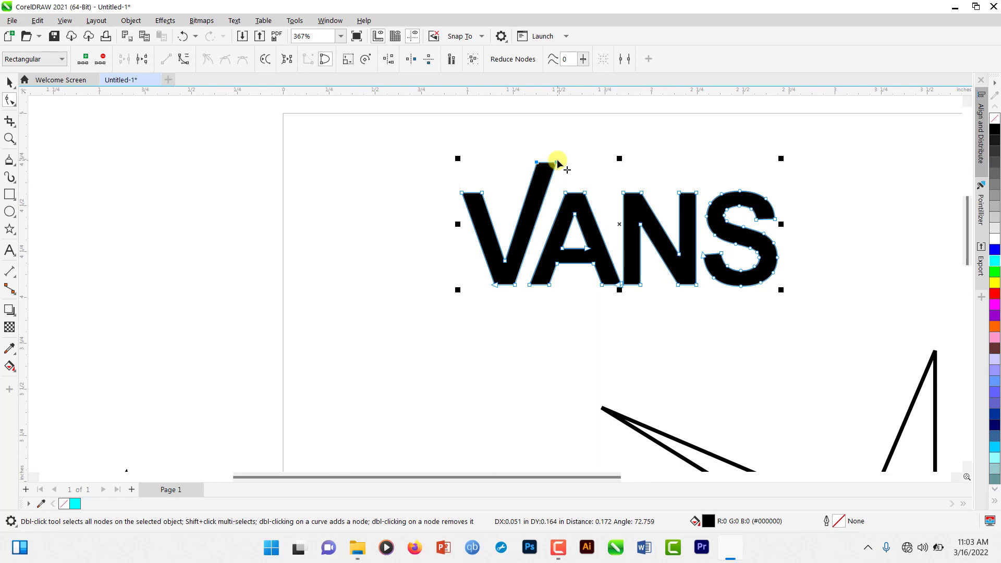
# Step: Add two nodes near the top of the V's right arm and stretch its end into a horizontal bar over "ANS"
pyautogui.click(550, 177)
pyautogui.doubleClick(549, 178)
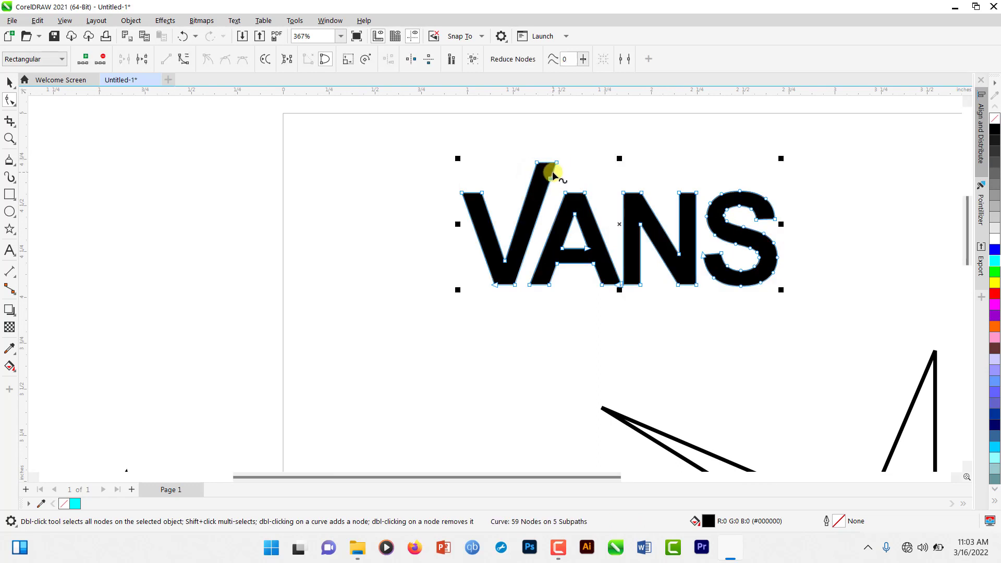
pyautogui.doubleClick(552, 171)
pyautogui.scroll(2, 552, 171)
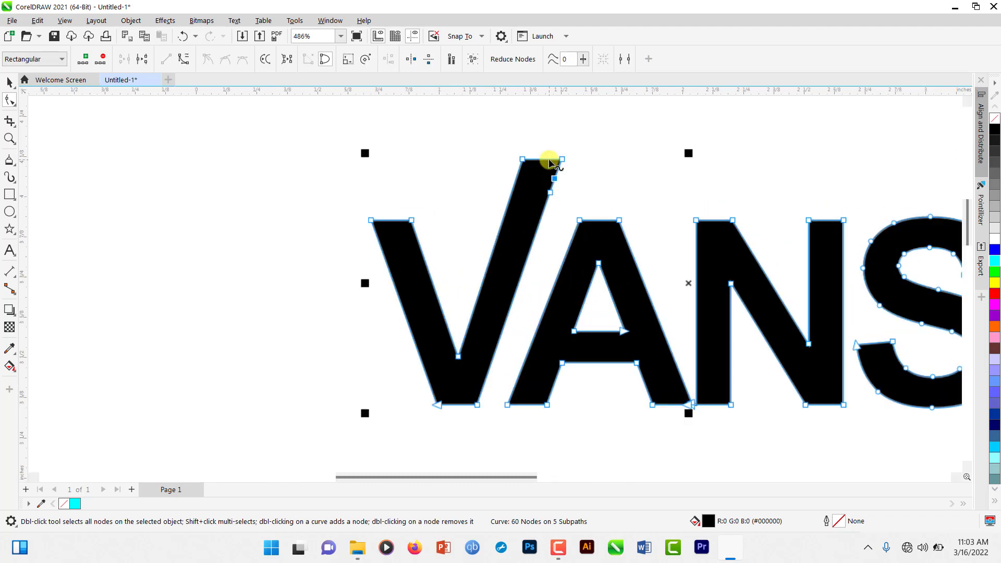
pyautogui.moveTo(549, 146); pyautogui.dragTo(729, 194)
pyautogui.scroll(-4, 559, 173)
pyautogui.scroll(5, 720, 175)
pyautogui.scroll(-2, 730, 194)
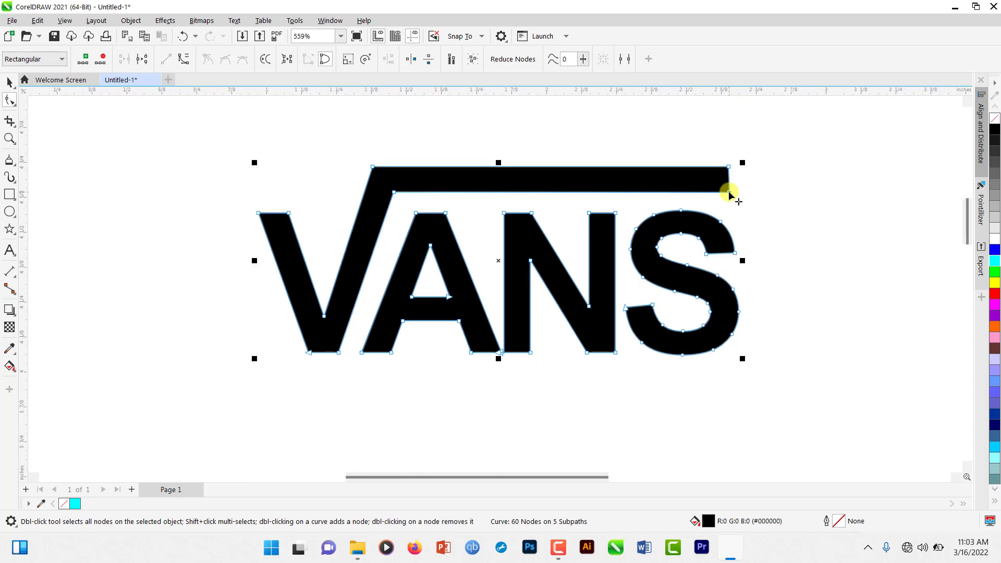
# Step: Lengthen the bar over "ANS" slightly to the right and adjust its lower end node to level the bottom edge
pyautogui.scroll(2, 726, 164)
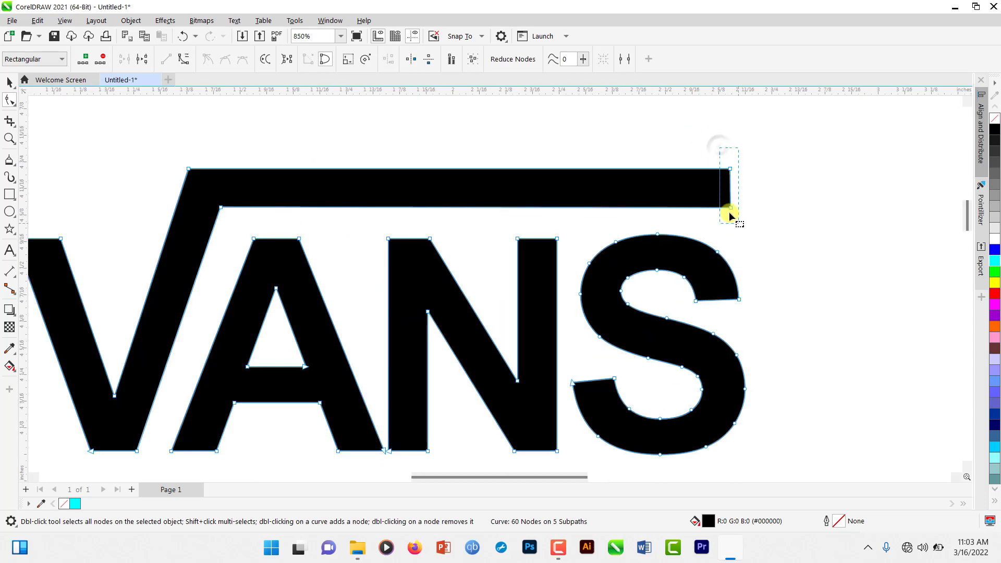
pyautogui.moveTo(730, 215); pyautogui.dragTo(744, 207)
pyautogui.scroll(2, 704, 219)
pyautogui.scroll(-2, 744, 208)
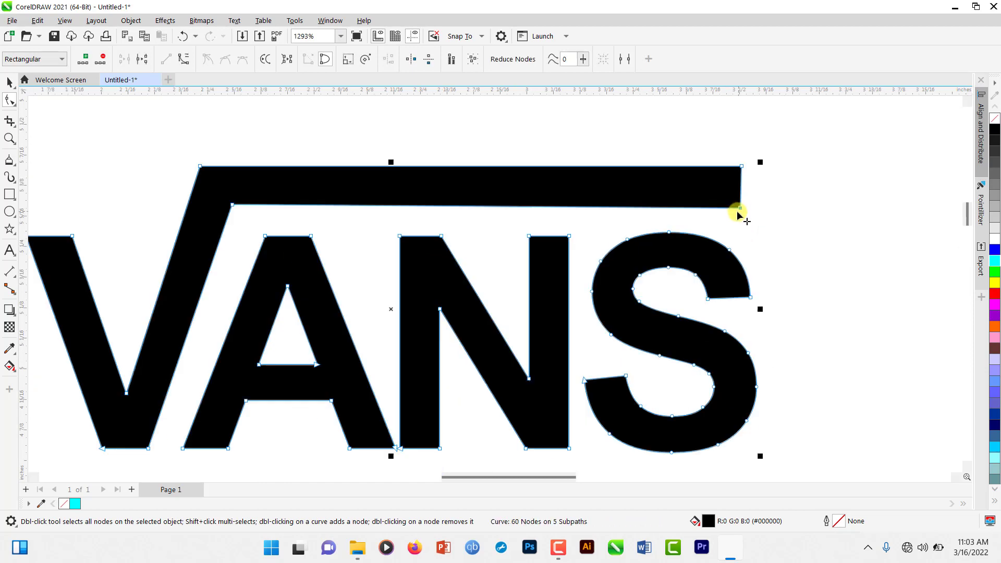
pyautogui.scroll(-1, 737, 215)
pyautogui.scroll(3, 737, 214)
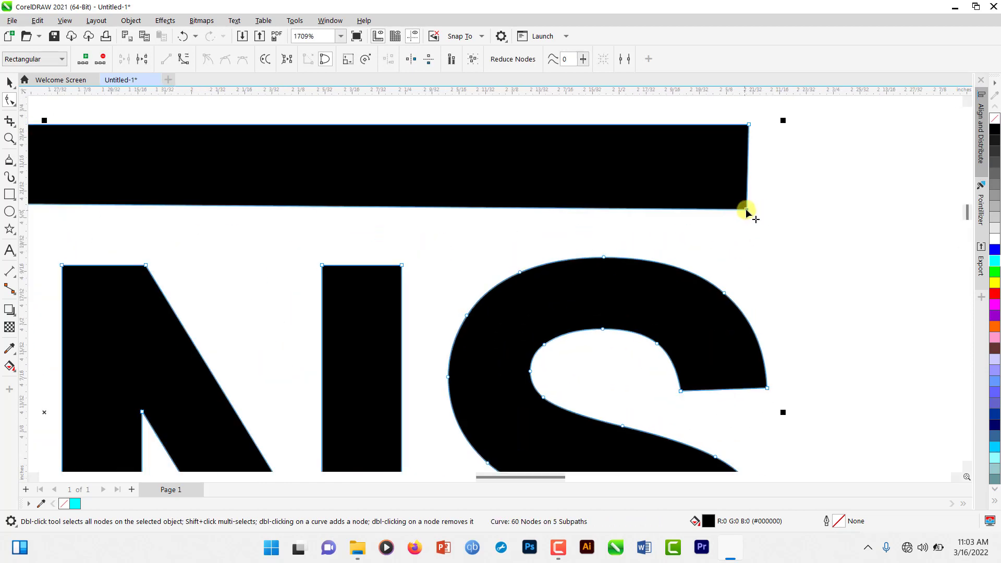
pyautogui.moveTo(749, 206); pyautogui.dragTo(749, 199)
pyautogui.scroll(-2, 745, 202)
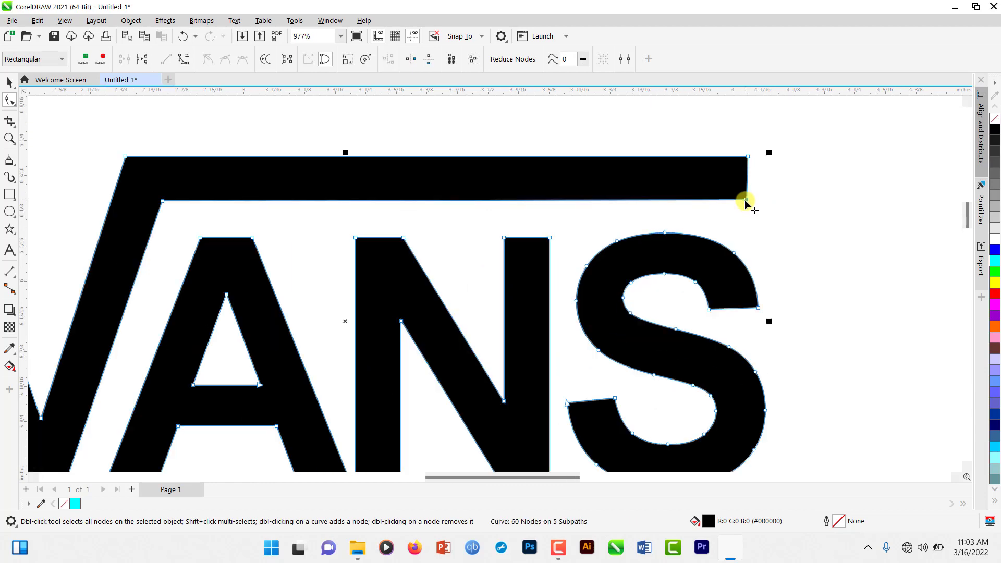
pyautogui.scroll(-6, 744, 200)
pyautogui.press('space')
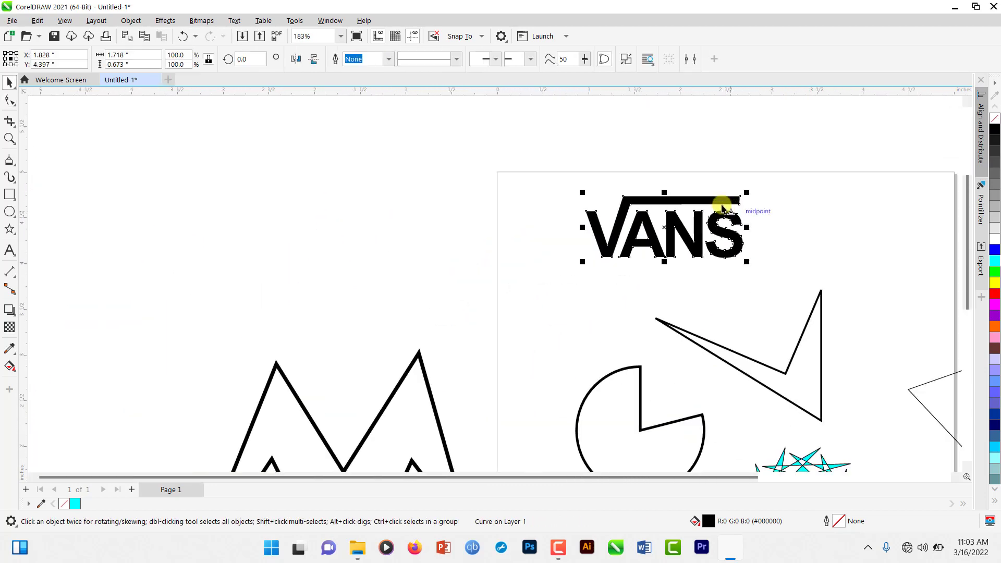
# Step: Deselect the "VANS" lettering and examine its bar and edges up close, as well as the whole page with all shapes
pyautogui.click(677, 178)
pyautogui.scroll(2, 622, 225)
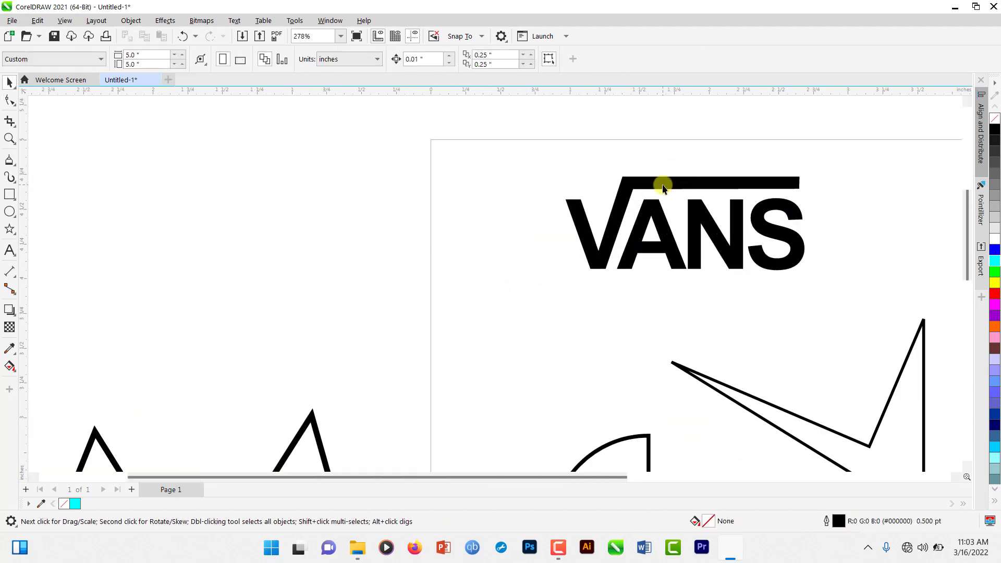
pyautogui.scroll(1, 661, 190)
pyautogui.scroll(-3, 655, 208)
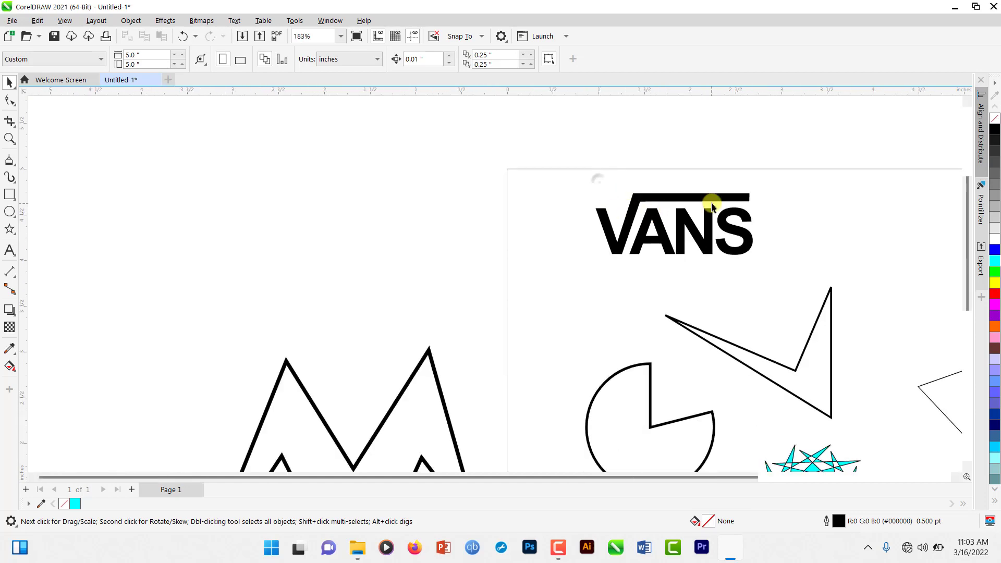
pyautogui.scroll(3, 712, 206)
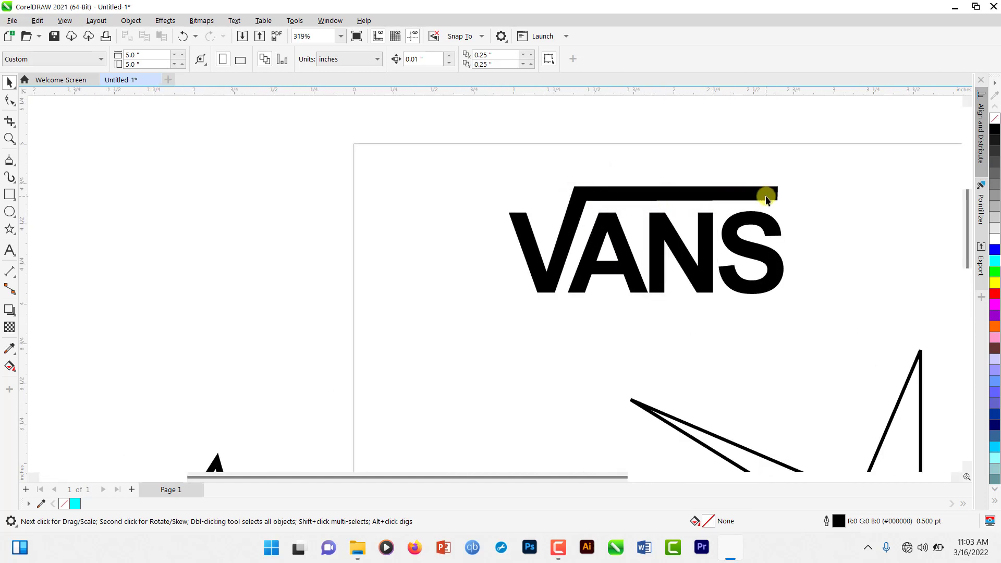
pyautogui.scroll(5, 779, 201)
pyautogui.scroll(-5, 779, 201)
pyautogui.click(765, 234)
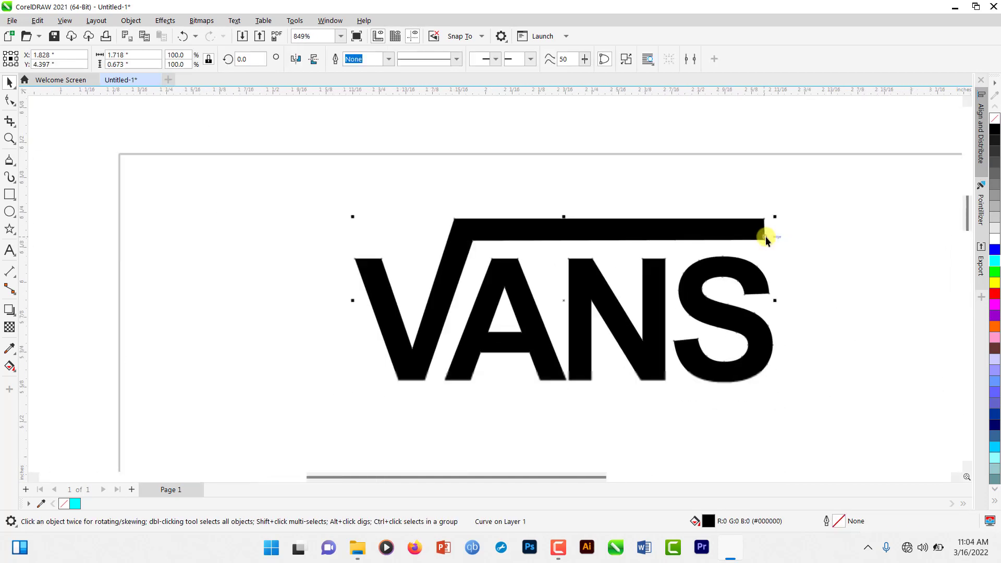
pyautogui.click(809, 242)
pyautogui.scroll(-4, 559, 277)
pyautogui.scroll(-2, 561, 275)
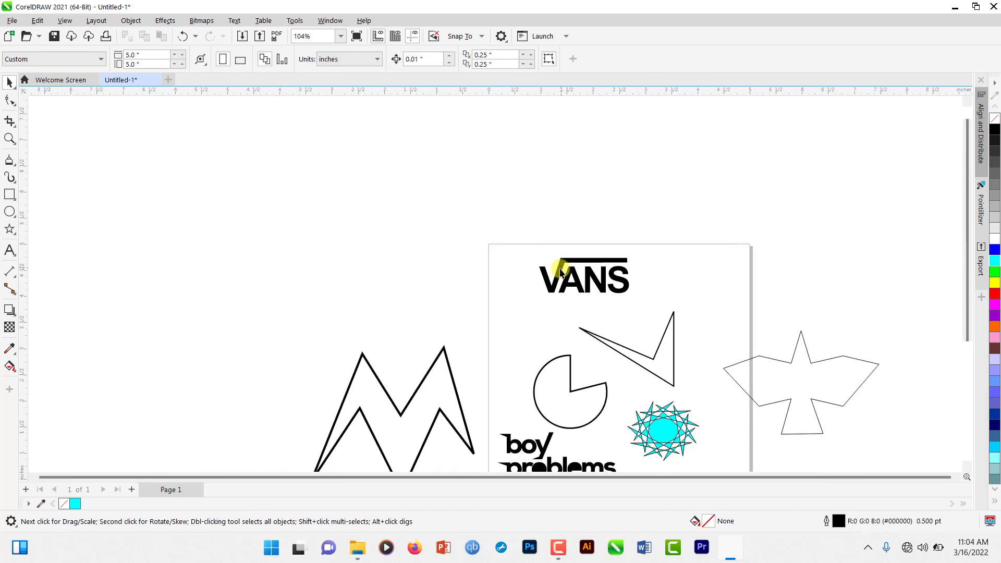
pyautogui.scroll(-3, 553, 292)
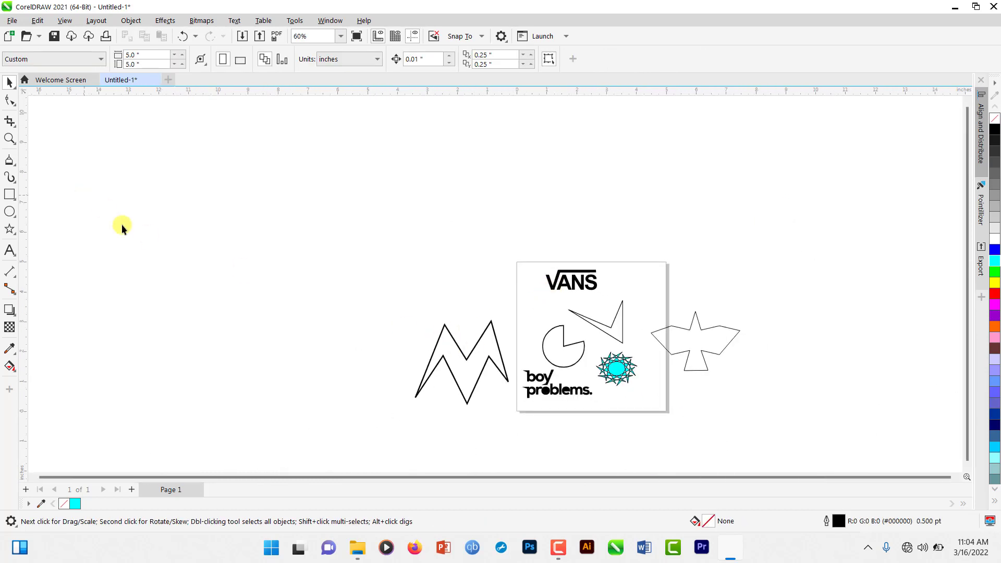
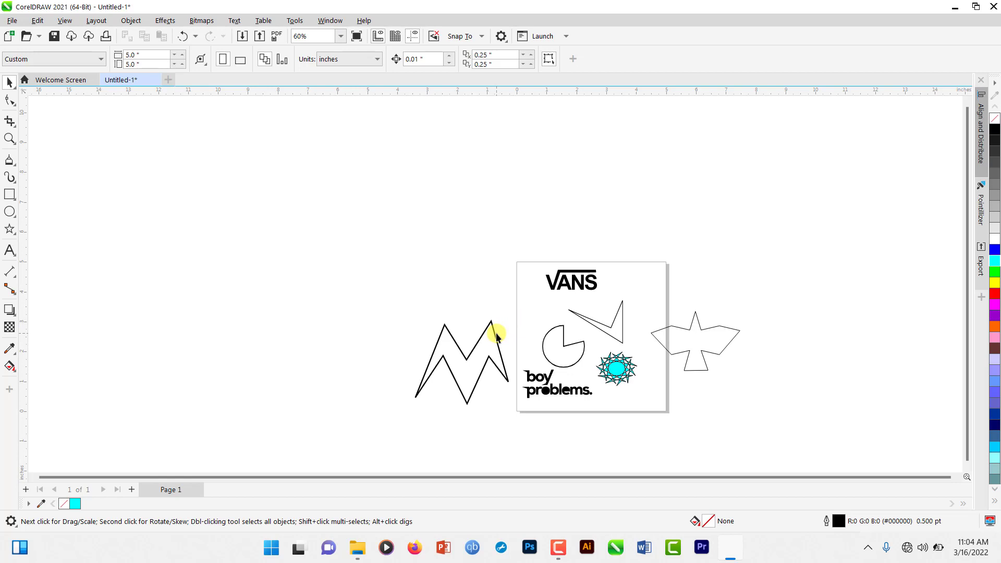
# Step: Move the M-shaped outline beside the page straight up to about Y 3.03 inches, and leave nothing selected
pyautogui.moveTo(491, 349); pyautogui.dragTo(489, 309)
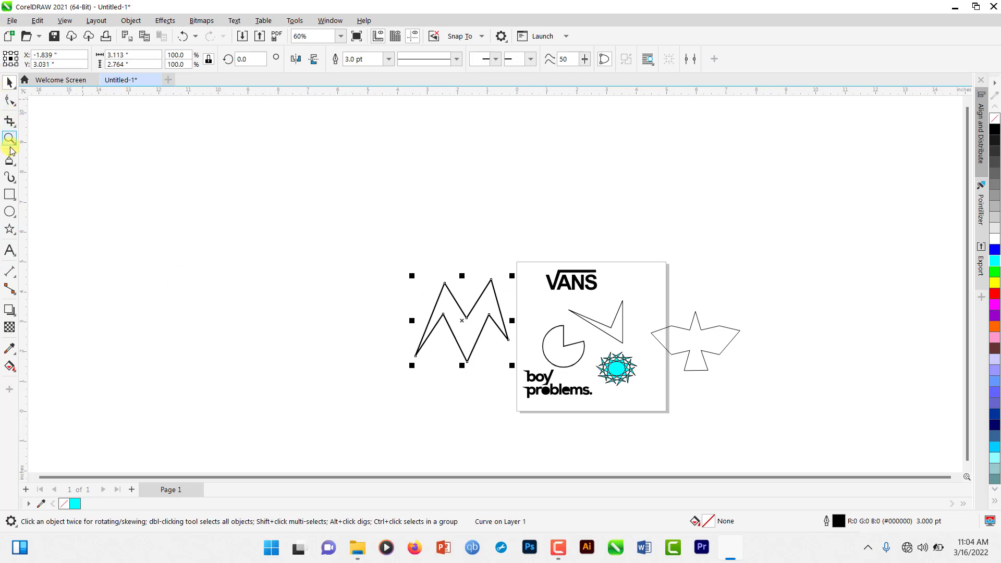
pyautogui.scroll(3, 568, 310)
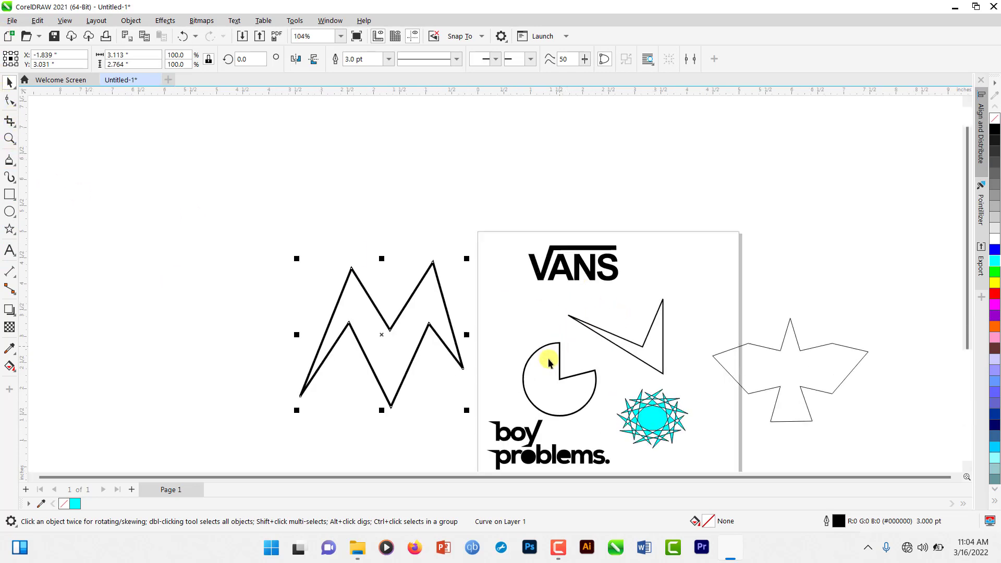
pyautogui.click(540, 368)
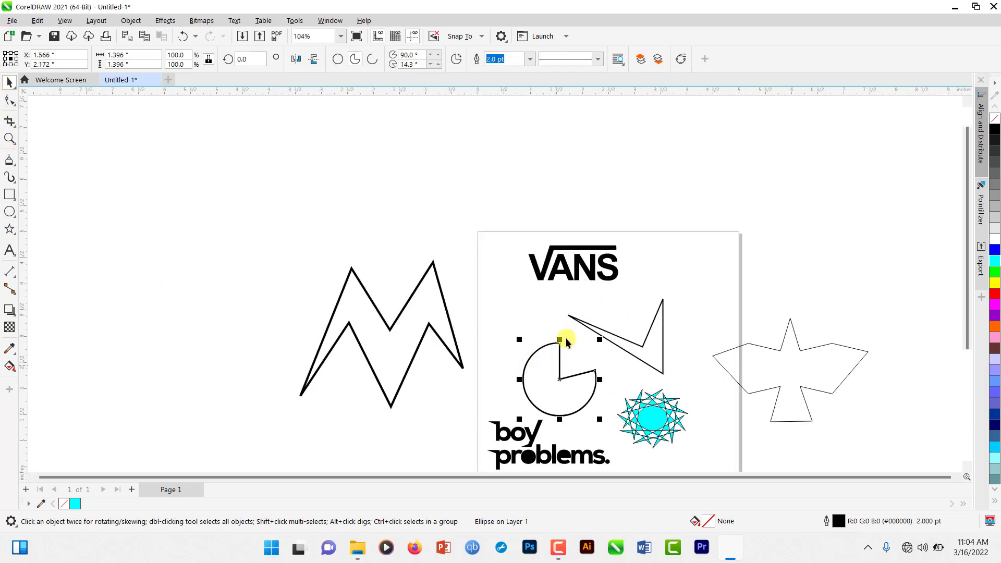
pyautogui.scroll(3, 567, 255)
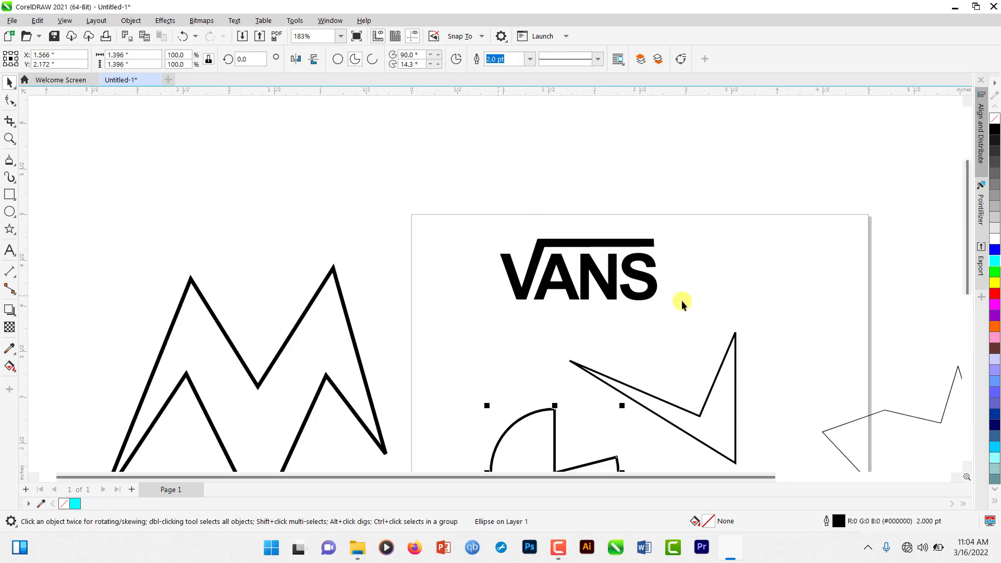
pyautogui.scroll(-2, 612, 269)
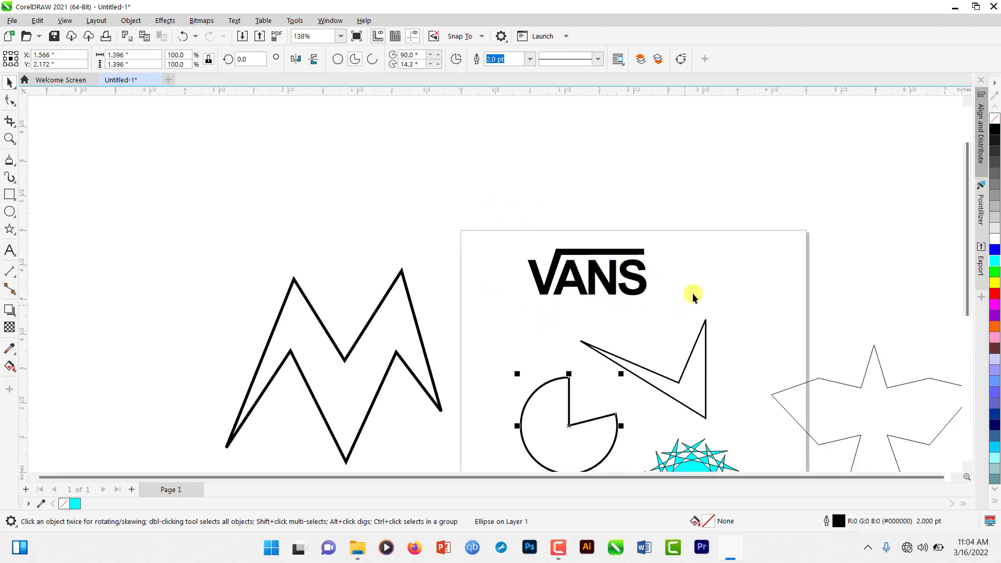
pyautogui.click(665, 314)
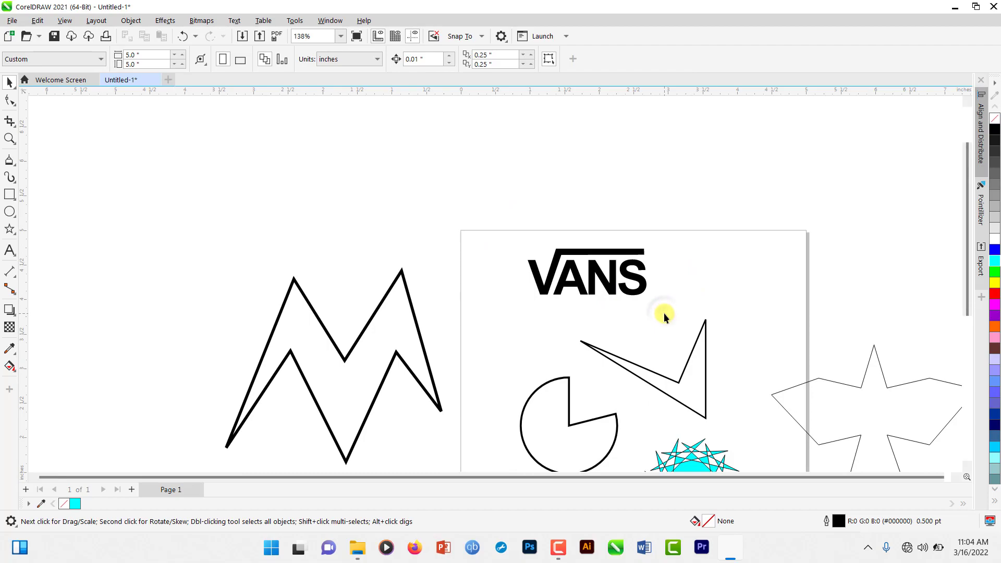